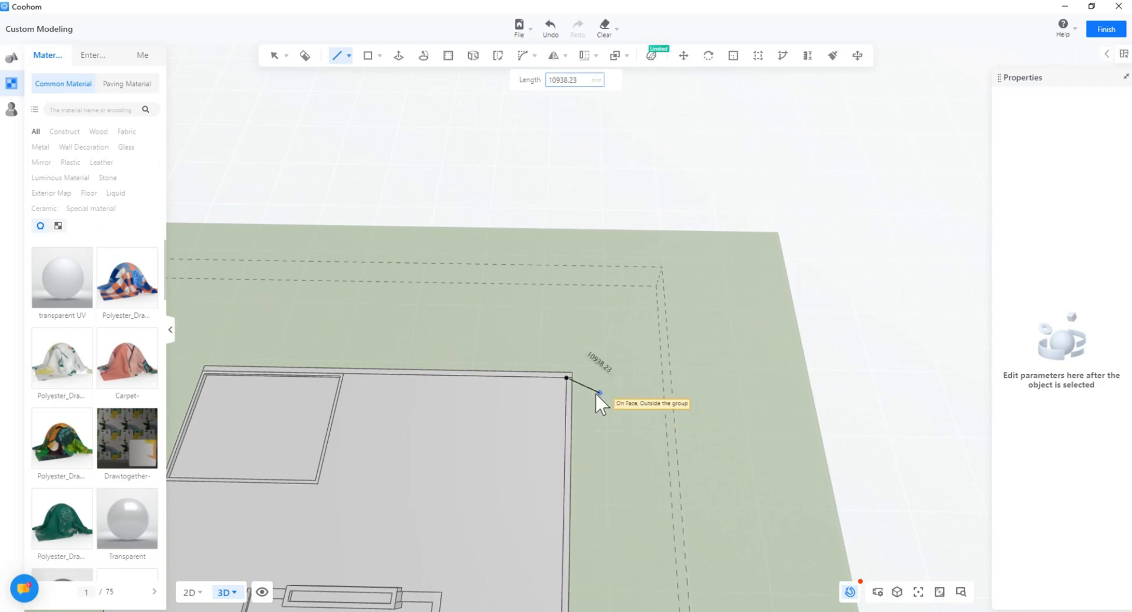
Step: Start a line with the Line tool at the roof slab's far corner
{"action": "mouse_move", "coordinate": [368, 62]}
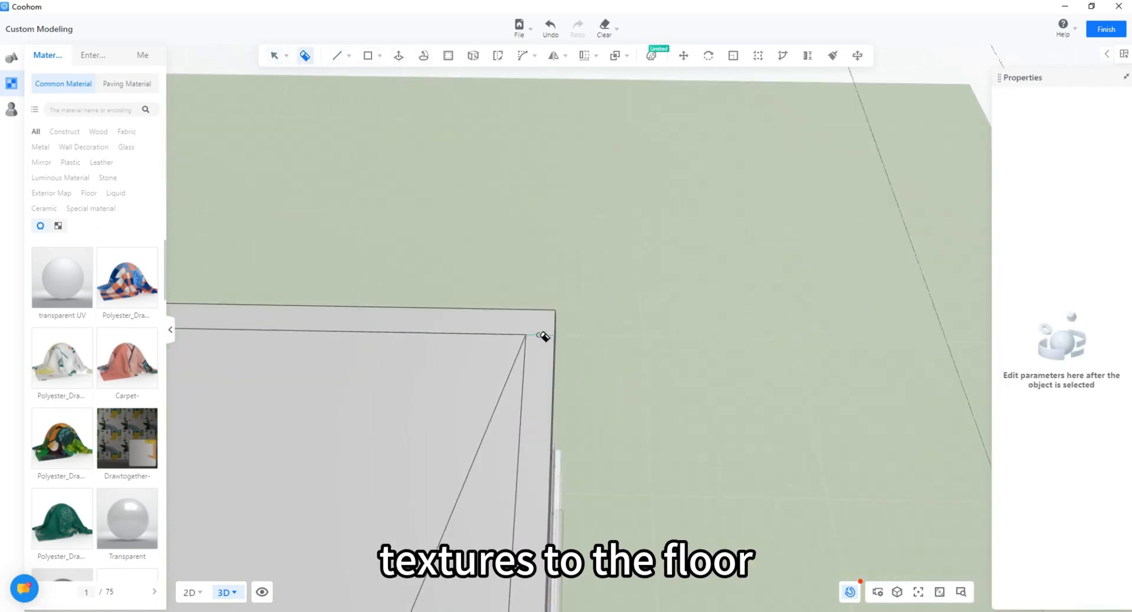
{"action": "scroll", "coordinate": [543, 336], "scroll_direction": "down", "scroll_amount": 3}
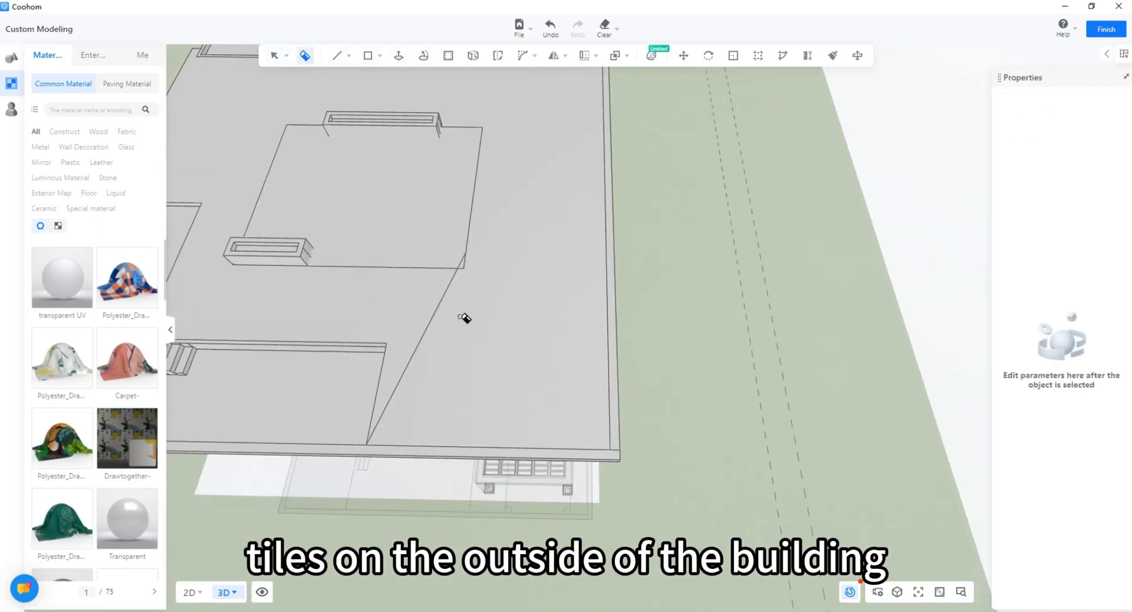
{"action": "scroll", "coordinate": [464, 295], "scroll_direction": "up", "scroll_amount": 5}
{"action": "scroll", "coordinate": [491, 520], "scroll_direction": "down", "scroll_amount": 5}
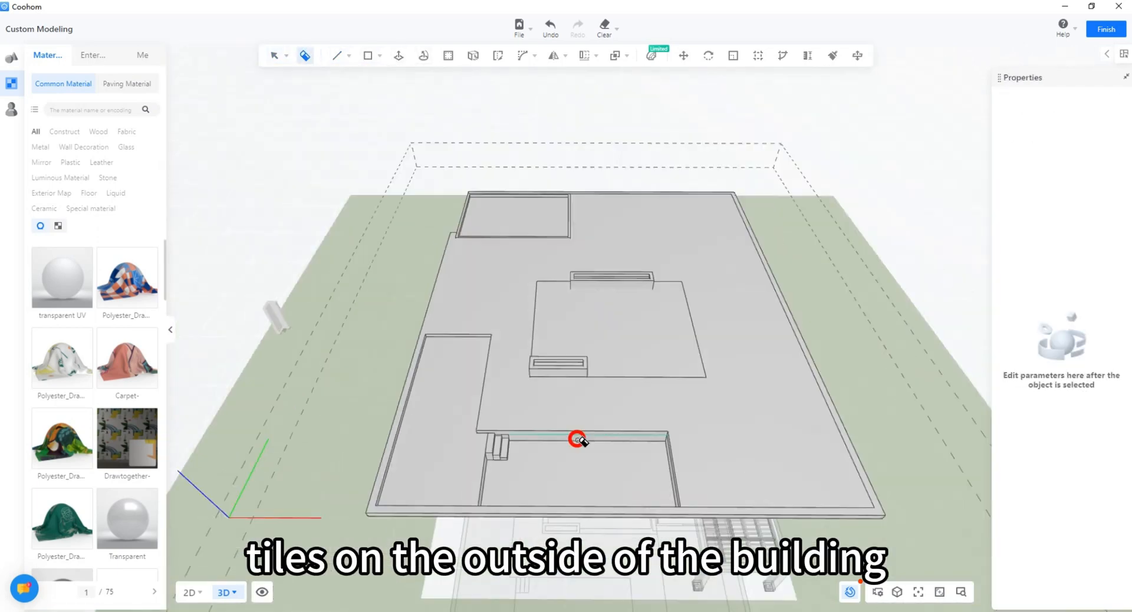
{"action": "scroll", "coordinate": [391, 387], "scroll_direction": "up", "scroll_amount": 5}
{"action": "mouse_move", "coordinate": [576, 439]}
{"action": "middle_mouse_down"}
{"action": "mouse_move", "coordinate": [448, 407]}
{"action": "mouse_move", "coordinate": [386, 377]}
{"action": "mouse_move", "coordinate": [413, 354]}
{"action": "middle_mouse_up"}
{"action": "key", "text": "space"}
{"action": "left_click", "coordinate": [337, 56]}
{"action": "scroll", "coordinate": [501, 419], "scroll_direction": "down", "scroll_amount": 4}
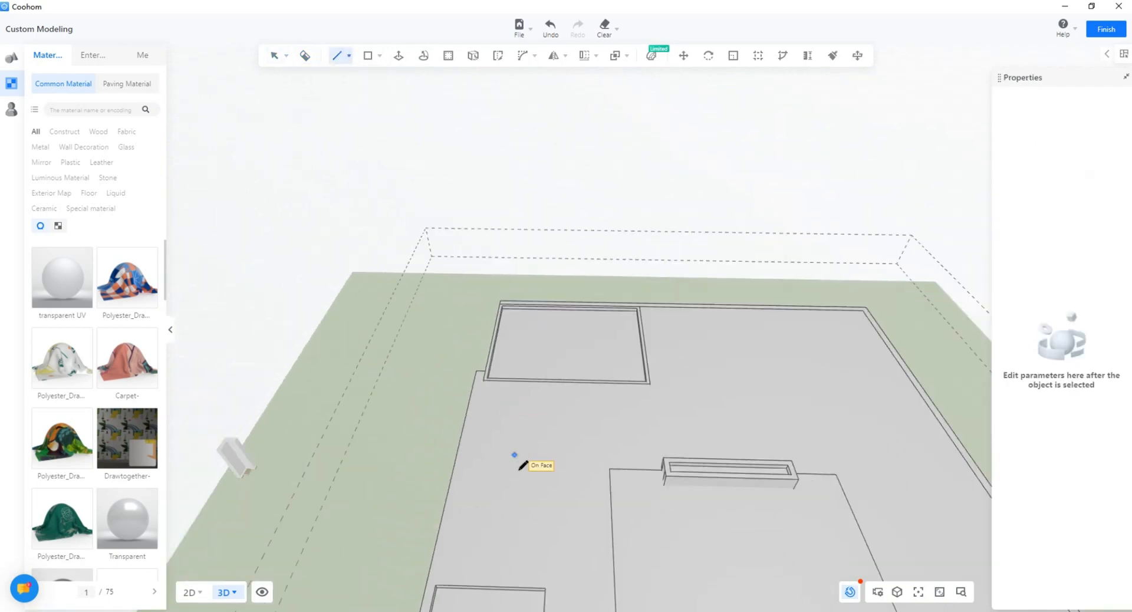
{"action": "middle_click_drag", "start_coordinate": [518, 457], "coordinate": [492, 378]}
{"action": "left_click", "coordinate": [454, 429]}
Step: Erase the small triangle's stray edges at the far-left corner and return to Select
{"action": "scroll", "coordinate": [509, 221], "scroll_direction": "up", "scroll_amount": 5}
{"action": "middle_click_drag", "start_coordinate": [509, 222], "coordinate": [508, 290]}
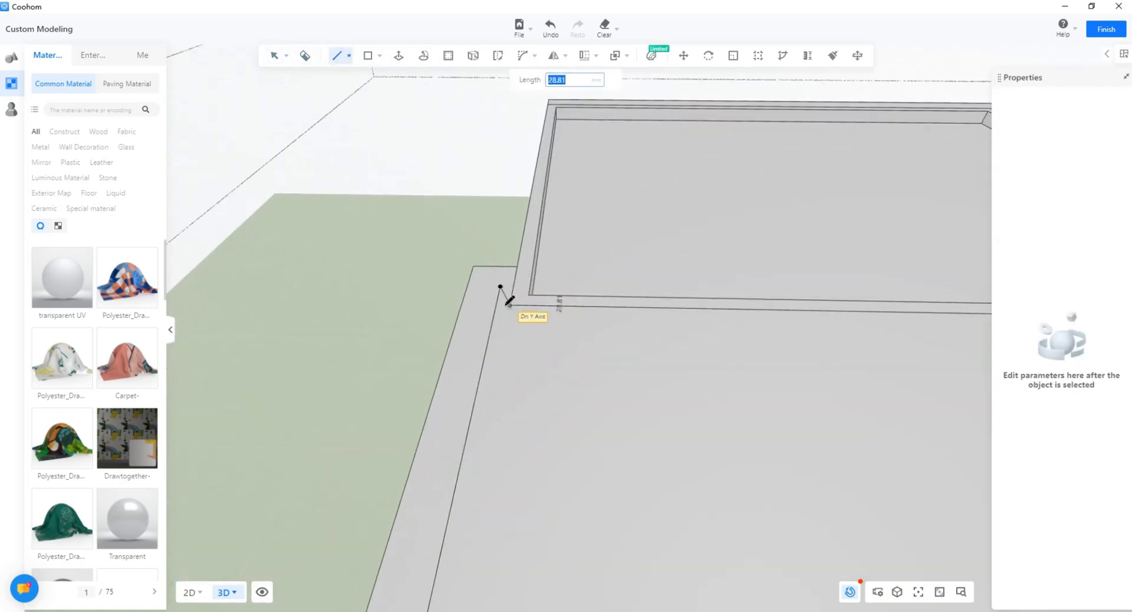
{"action": "left_click_drag", "start_coordinate": [492, 296], "coordinate": [508, 300]}
{"action": "key", "text": "space"}
{"action": "scroll", "coordinate": [536, 392], "scroll_direction": "down", "scroll_amount": 6}
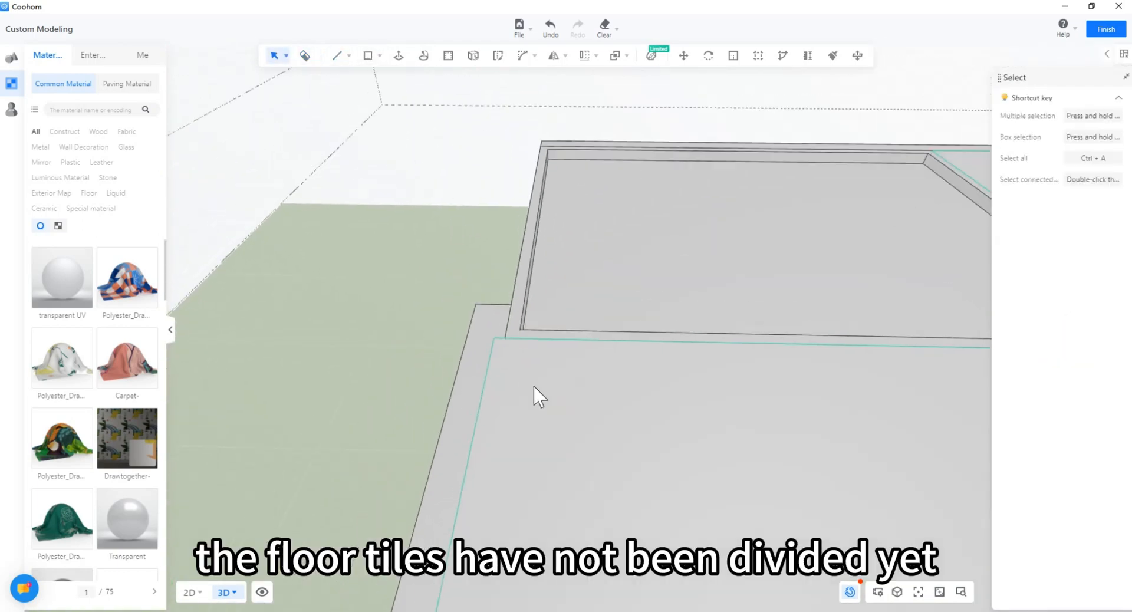
{"action": "mouse_move", "coordinate": [533, 392]}
{"action": "middle_mouse_down"}
{"action": "mouse_move", "coordinate": [459, 389]}
{"action": "mouse_move", "coordinate": [481, 309]}
{"action": "middle_mouse_up"}
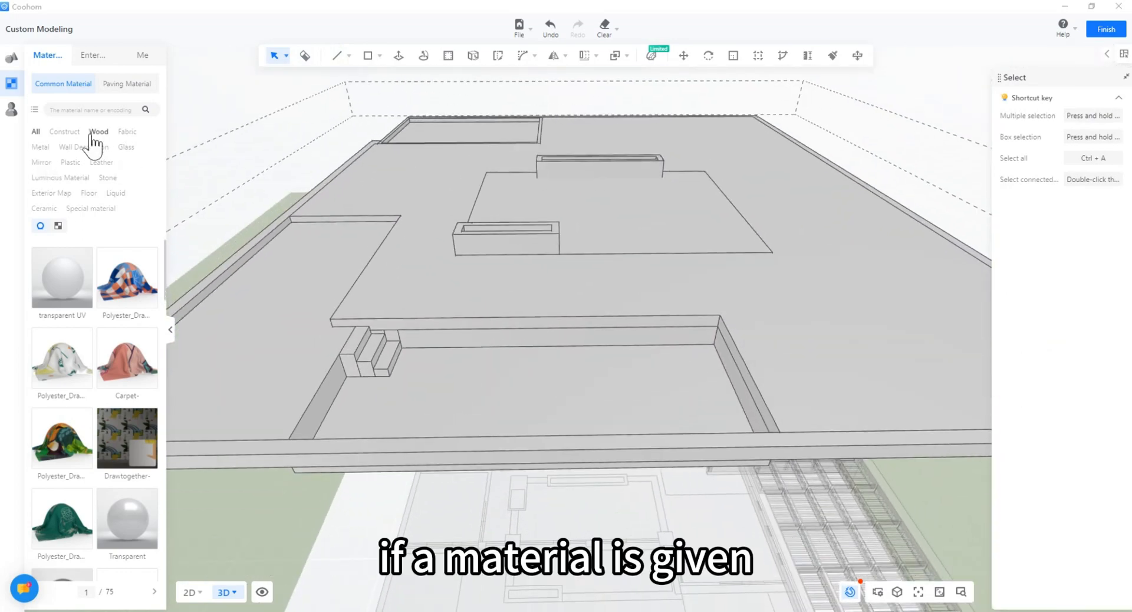
Step: Apply Stone-24 from Stone > Marble to the roof slab's rim
{"action": "scroll", "coordinate": [86, 306], "scroll_direction": "down", "scroll_amount": 1}
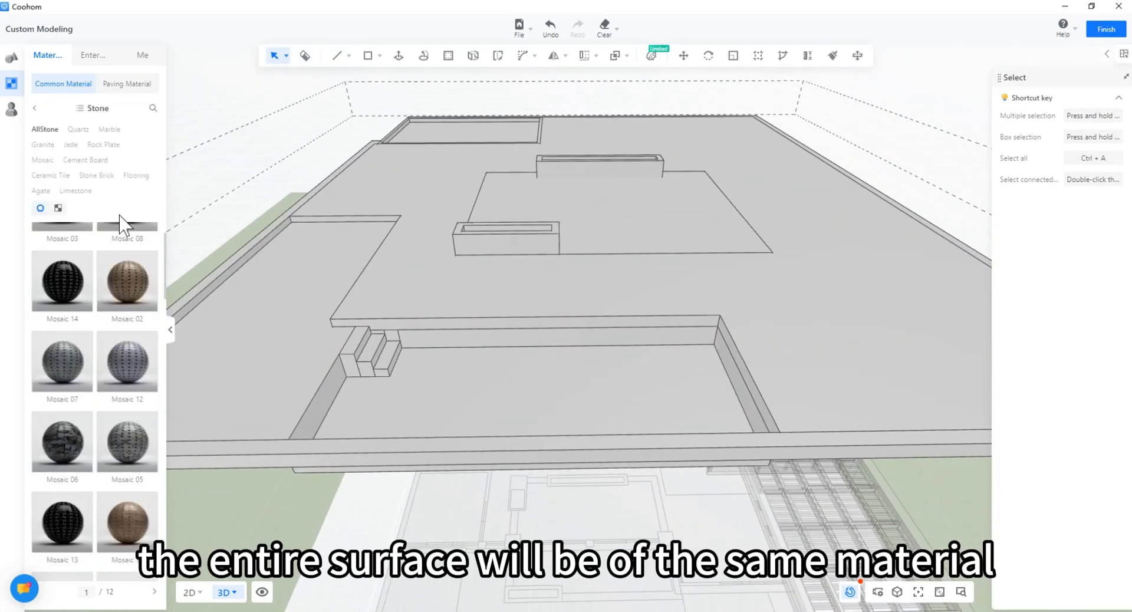
{"action": "scroll", "coordinate": [154, 430], "scroll_direction": "down", "scroll_amount": 5}
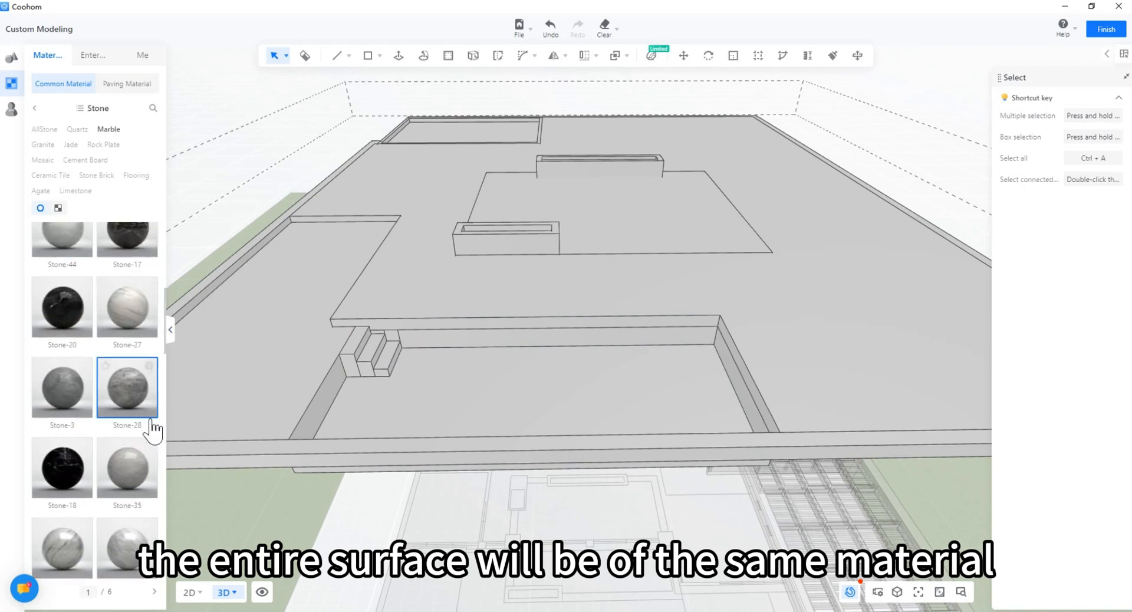
{"action": "left_click", "coordinate": [107, 178]}
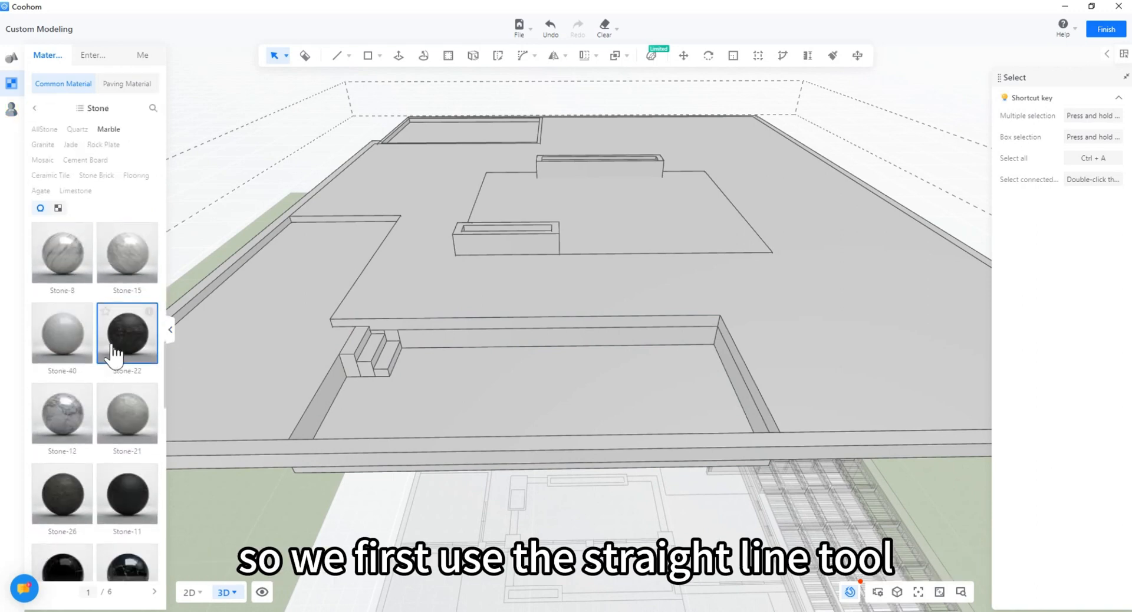
{"action": "mouse_move", "coordinate": [150, 338]}
{"action": "scroll", "coordinate": [133, 371], "scroll_direction": "up", "scroll_amount": 1}
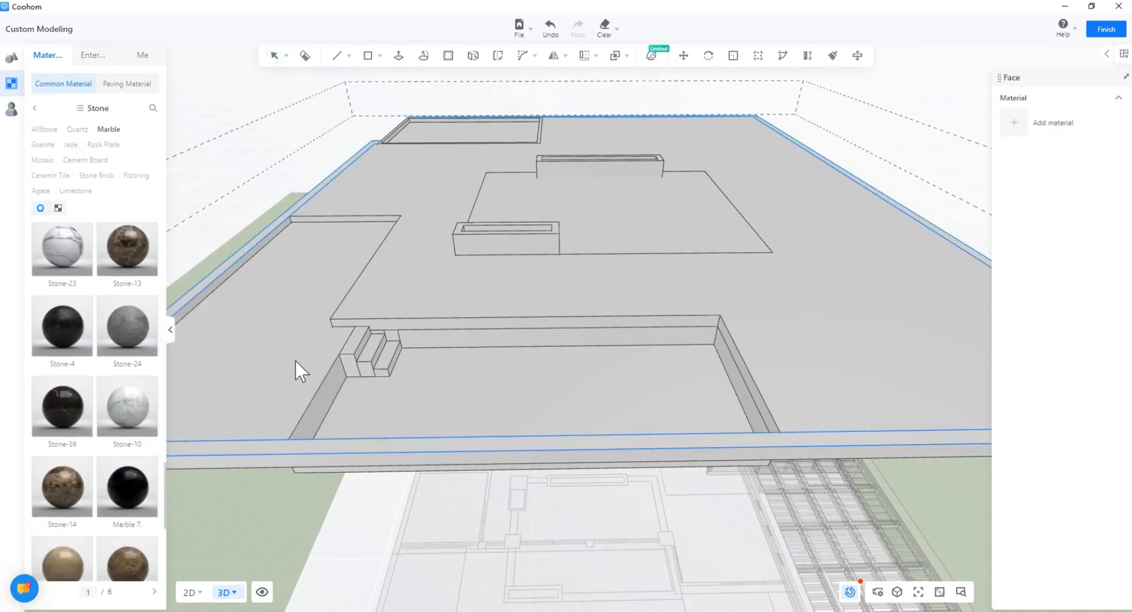
{"action": "middle_click_drag", "start_coordinate": [296, 362], "coordinate": [413, 359]}
Step: Clad the slab's left and remaining rim faces in Stone-24 as well
{"action": "left_click", "coordinate": [299, 429]}
{"action": "key", "text": "Escape"}
{"action": "scroll", "coordinate": [554, 430], "scroll_direction": "down", "scroll_amount": 4}
{"action": "middle_click_drag", "start_coordinate": [554, 430], "coordinate": [430, 330]}
{"action": "scroll", "coordinate": [429, 330], "scroll_direction": "up", "scroll_amount": 2}
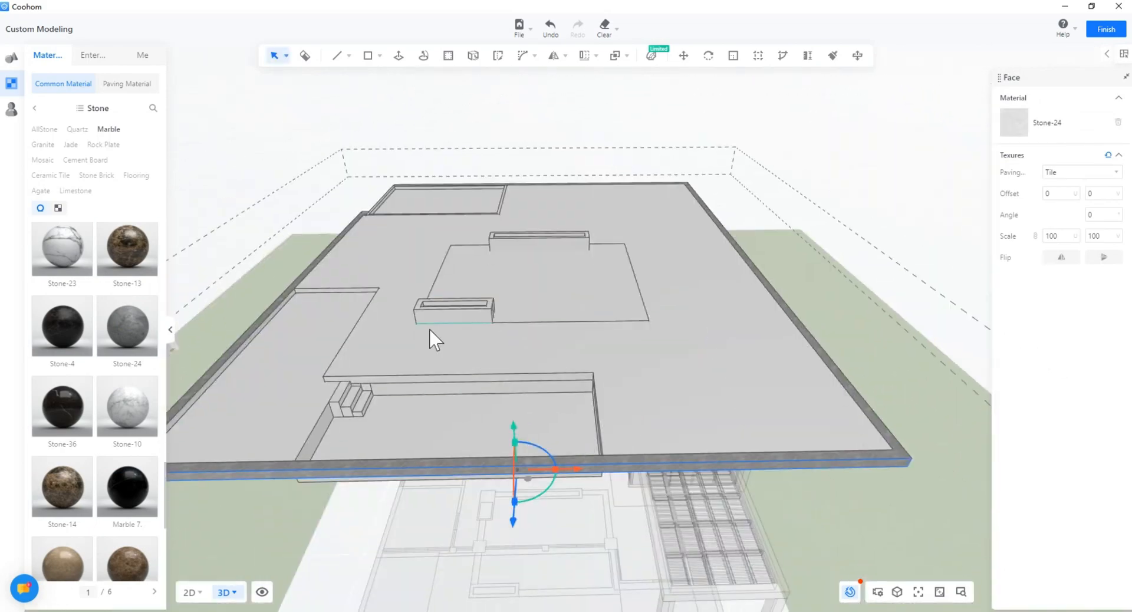
{"action": "right_click_drag", "start_coordinate": [430, 330], "coordinate": [578, 330]}
{"action": "left_click", "coordinate": [731, 431]}
{"action": "scroll", "coordinate": [383, 292], "scroll_direction": "up", "scroll_amount": 3}
{"action": "left_click", "coordinate": [384, 292]}
{"action": "scroll", "coordinate": [613, 288], "scroll_direction": "down", "scroll_amount": 4}
{"action": "scroll", "coordinate": [493, 391], "scroll_direction": "up", "scroll_amount": 4}
{"action": "left_click", "coordinate": [493, 390]}
{"action": "scroll", "coordinate": [493, 390], "scroll_direction": "down", "scroll_amount": 5}
{"action": "key", "text": "Escape"}
Step: Delete the central roof face over the courtyard
{"action": "left_click", "coordinate": [577, 333]}
{"action": "left_click", "coordinate": [790, 188]}
{"action": "scroll", "coordinate": [576, 341], "scroll_direction": "up", "scroll_amount": 3}
{"action": "left_click", "coordinate": [576, 341]}
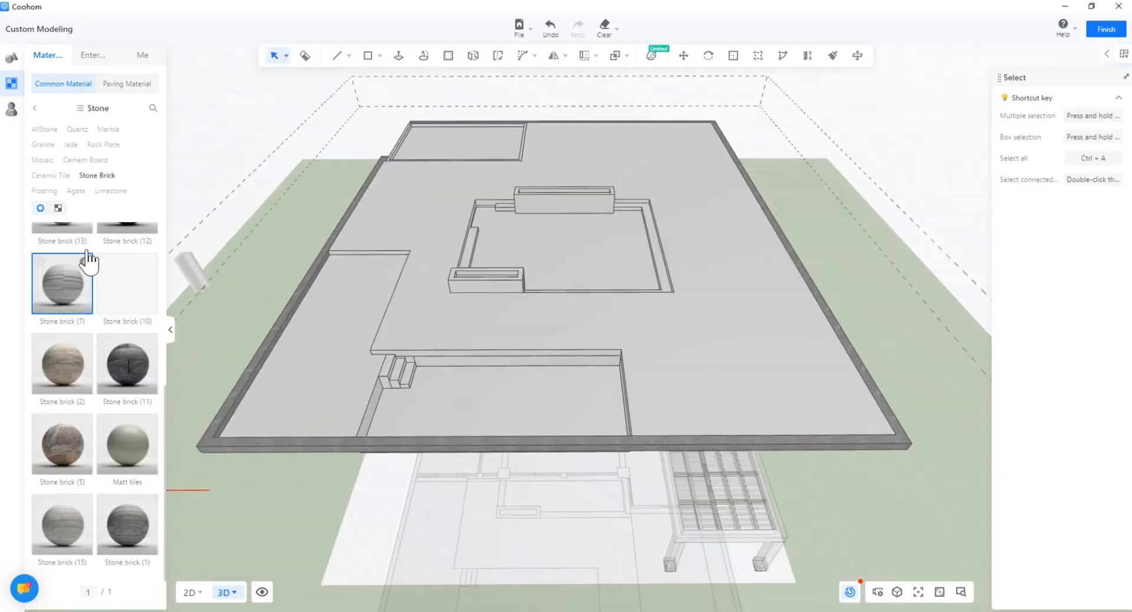
Step: Drop Stone brick (2) onto the roof deck and set its texture scale to 300
{"action": "scroll", "coordinate": [126, 413], "scroll_direction": "down", "scroll_amount": 4}
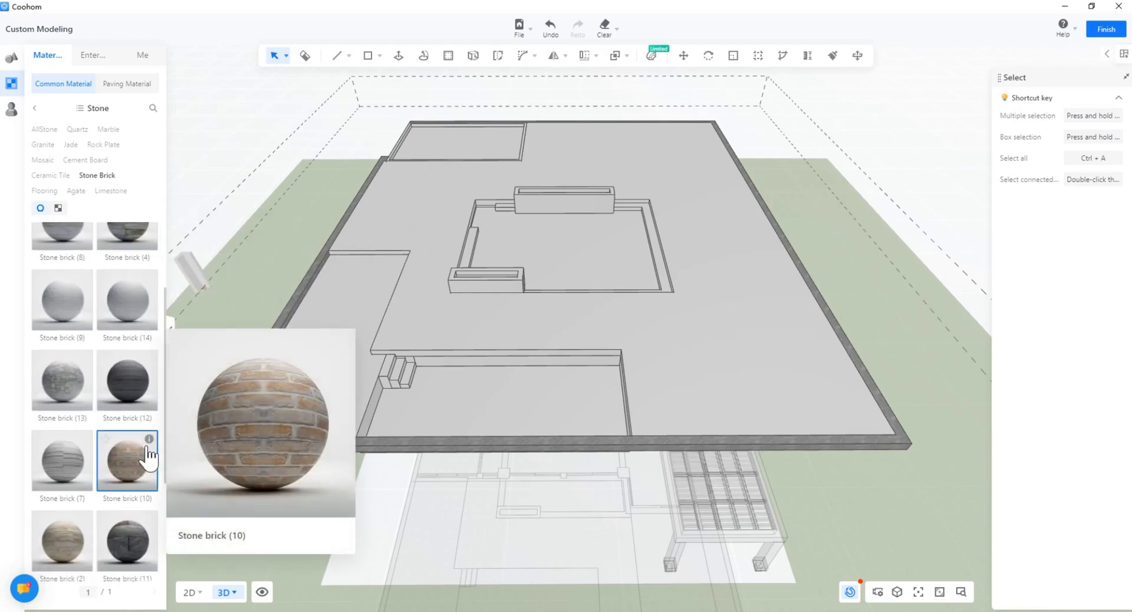
{"action": "left_click_drag", "start_coordinate": [127, 344], "coordinate": [598, 344]}
{"action": "left_click_drag", "start_coordinate": [341, 333], "coordinate": [457, 307]}
{"action": "scroll", "coordinate": [457, 307], "scroll_direction": "up", "scroll_amount": 5}
{"action": "scroll", "coordinate": [526, 330], "scroll_direction": "up", "scroll_amount": 5}
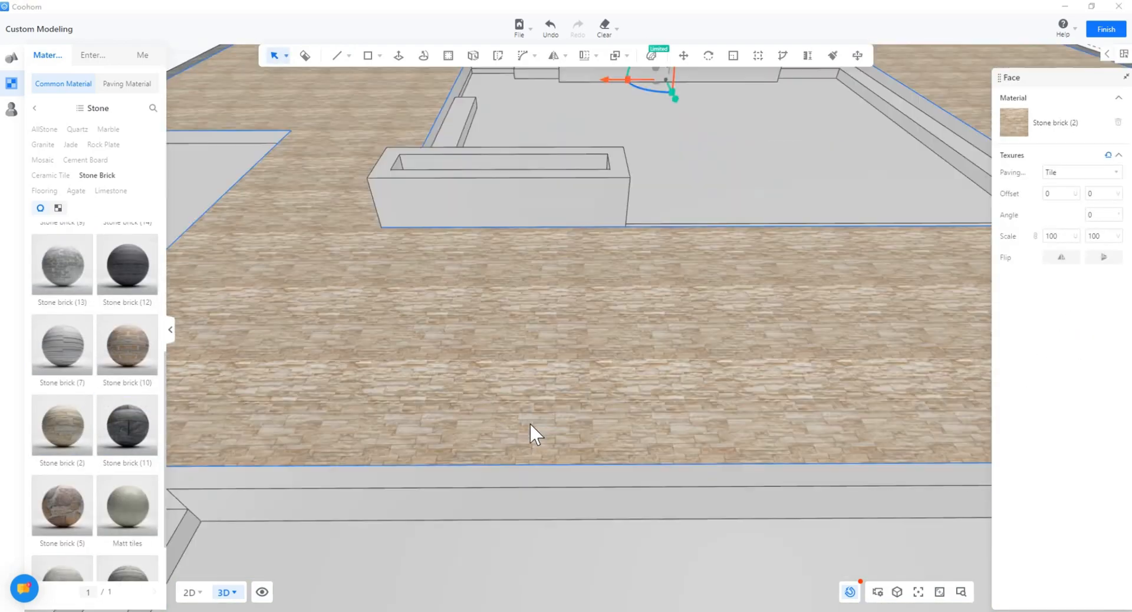
{"action": "scroll", "coordinate": [529, 421], "scroll_direction": "down", "scroll_amount": 2}
{"action": "left_click_drag", "start_coordinate": [1061, 236], "coordinate": [1045, 235]}
{"action": "type", "text": "300"}
{"action": "key", "text": "Return"}
{"action": "scroll", "coordinate": [478, 401], "scroll_direction": "up", "scroll_amount": 3}
{"action": "right_click_drag", "start_coordinate": [469, 393], "coordinate": [548, 382]}
Step: Change the deck paving scale to 200, then settle on 250
{"action": "double_click", "coordinate": [1052, 236]}
{"action": "type", "text": "200"}
{"action": "key", "text": "Return"}
{"action": "scroll", "coordinate": [627, 369], "scroll_direction": "down", "scroll_amount": 5}
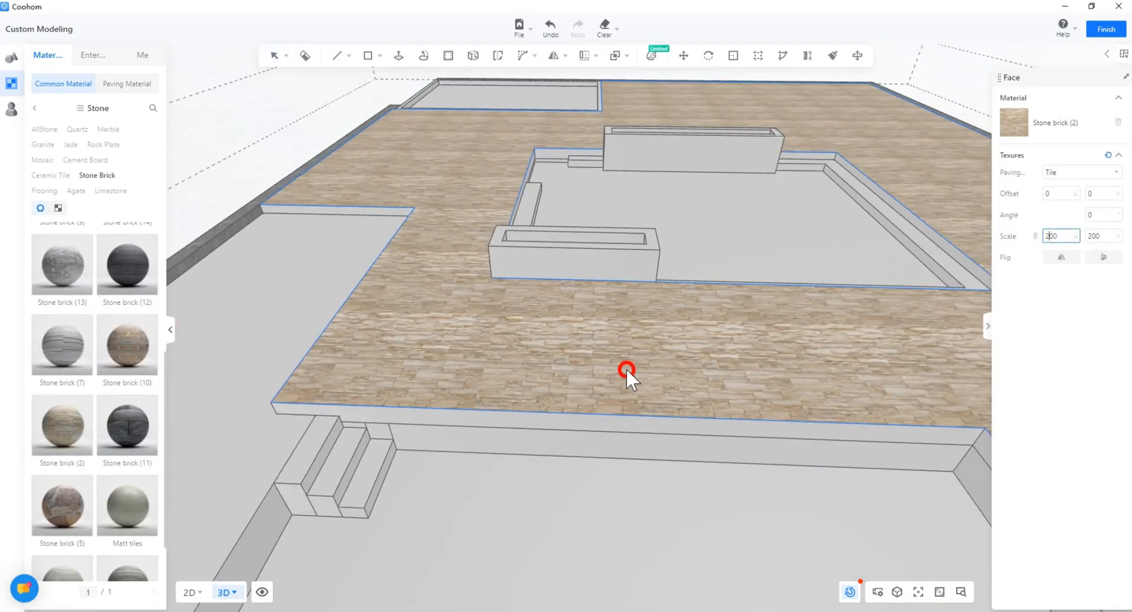
{"action": "right_click_drag", "start_coordinate": [627, 369], "coordinate": [497, 295]}
{"action": "scroll", "coordinate": [648, 494], "scroll_direction": "up", "scroll_amount": 5}
{"action": "scroll", "coordinate": [647, 494], "scroll_direction": "down", "scroll_amount": 5}
{"action": "double_click", "coordinate": [1052, 236]}
{"action": "type", "text": "250"}
{"action": "key", "text": "Return"}
{"action": "scroll", "coordinate": [607, 328], "scroll_direction": "down", "scroll_amount": 3}
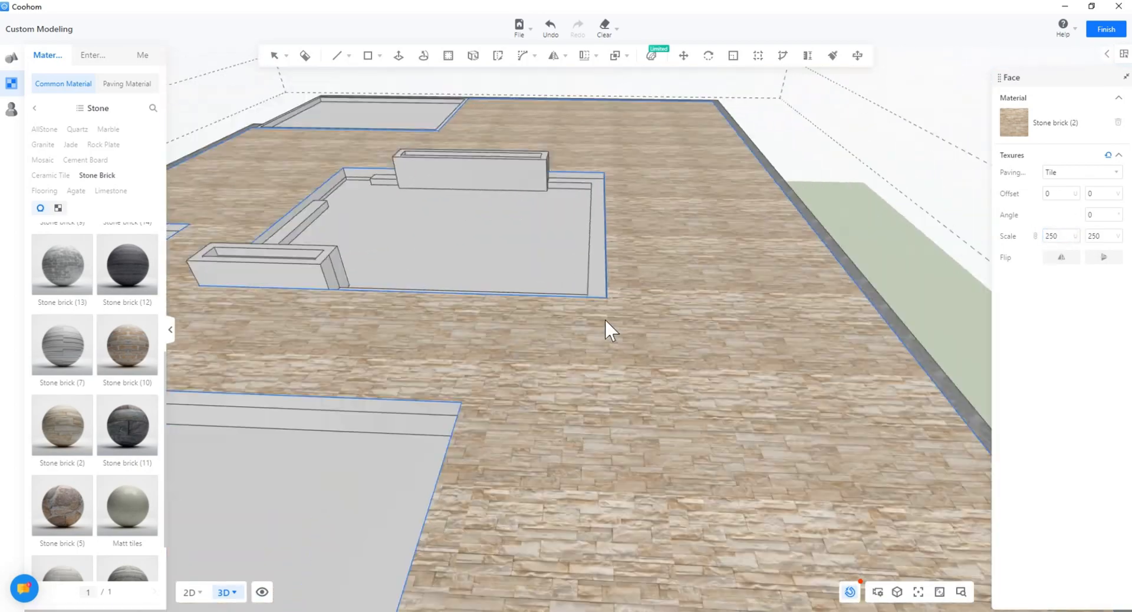
{"action": "right_click_drag", "start_coordinate": [607, 328], "coordinate": [548, 450]}
Step: Apply Stone brick (2) to the slab's edge and ledge faces, each at scale 250
{"action": "scroll", "coordinate": [462, 407], "scroll_direction": "up", "scroll_amount": 3}
{"action": "left_click", "coordinate": [461, 359]}
{"action": "double_click", "coordinate": [1055, 236]}
{"action": "type", "text": "250"}
{"action": "key", "text": "Return"}
{"action": "right_click_drag", "start_coordinate": [288, 445], "coordinate": [341, 413]}
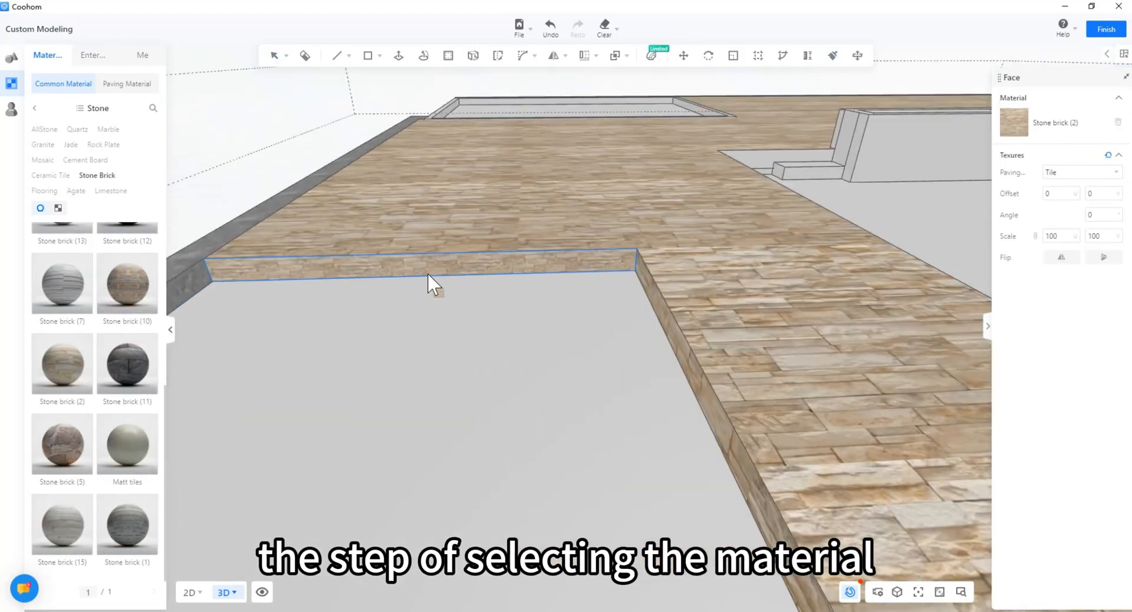
{"action": "left_click", "coordinate": [429, 283]}
{"action": "double_click", "coordinate": [1055, 237]}
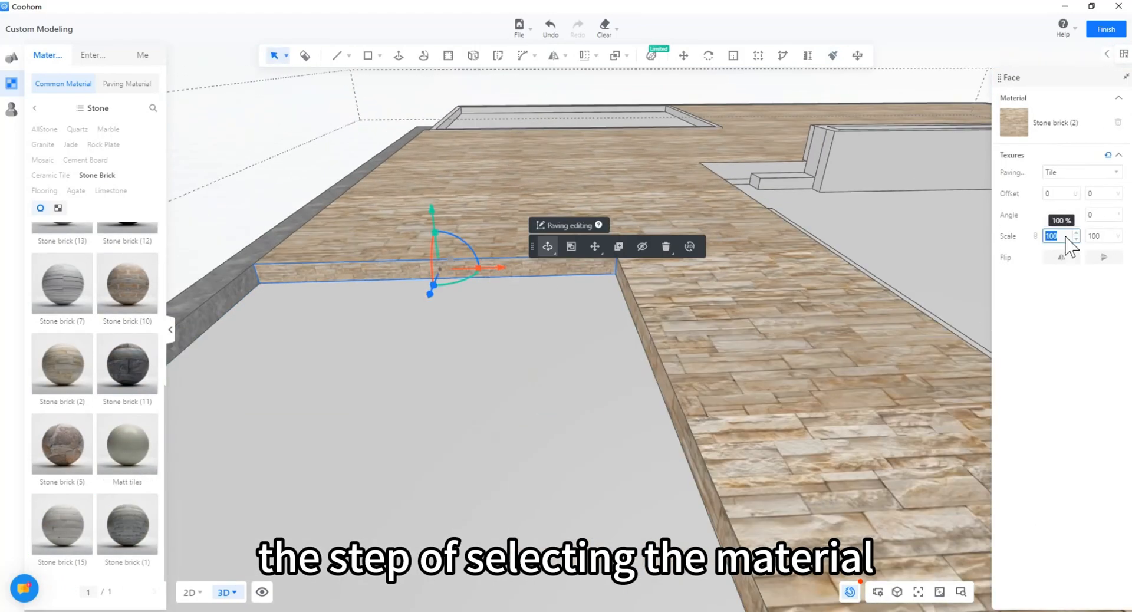
{"action": "type", "text": "250"}
{"action": "key", "text": "Return"}
{"action": "right_click_drag", "start_coordinate": [589, 377], "coordinate": [554, 361]}
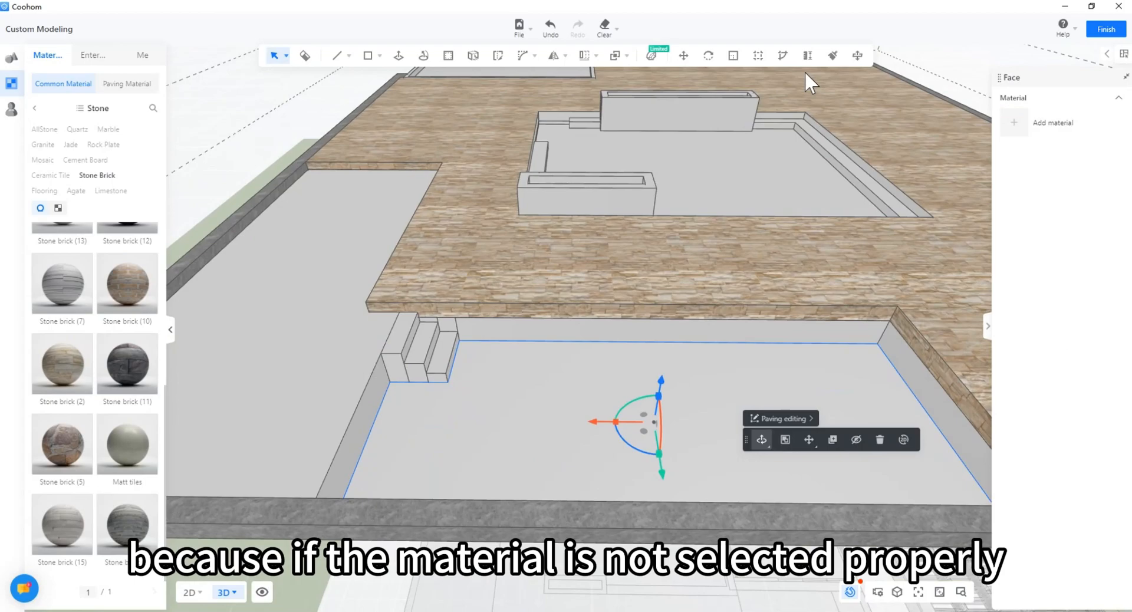
Step: Brush grey stone onto the lower floor and the step faces
{"action": "left_click", "coordinate": [832, 55]}
{"action": "left_click", "coordinate": [460, 383]}
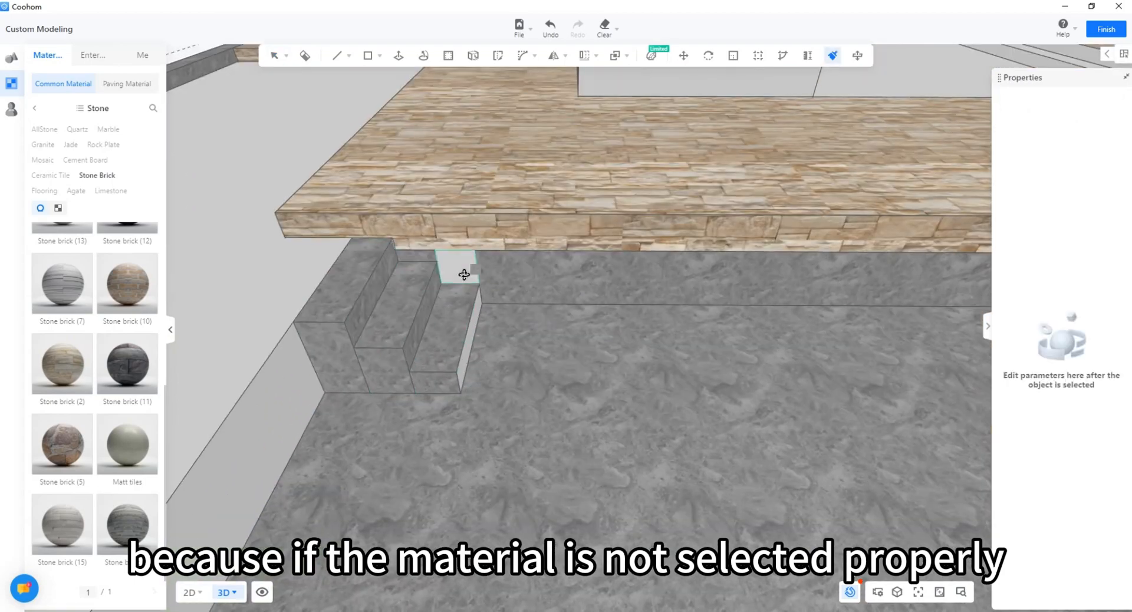
{"action": "left_click", "coordinate": [464, 274]}
{"action": "left_click", "coordinate": [470, 342]}
{"action": "scroll", "coordinate": [460, 364], "scroll_direction": "down", "scroll_amount": 5}
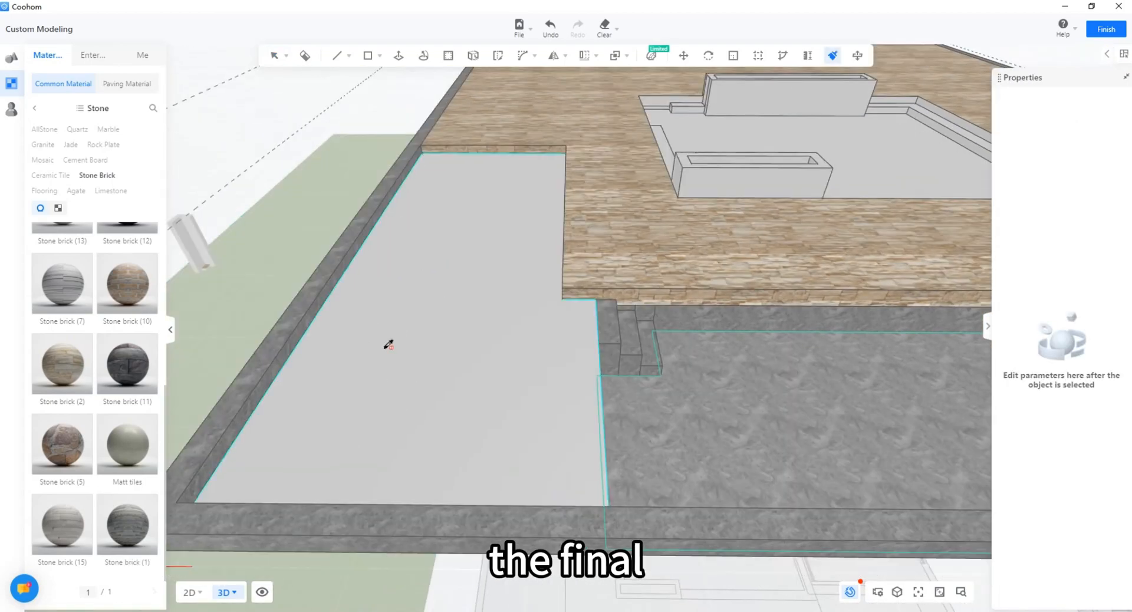
Step: Paint grey stone onto the left floor and return to Select
{"action": "left_click", "coordinate": [386, 344]}
{"action": "key", "text": "Escape"}
{"action": "mouse_move", "coordinate": [387, 344]}
{"action": "right_mouse_down"}
{"action": "mouse_move", "coordinate": [485, 381]}
{"action": "mouse_move", "coordinate": [367, 355]}
{"action": "right_mouse_up"}
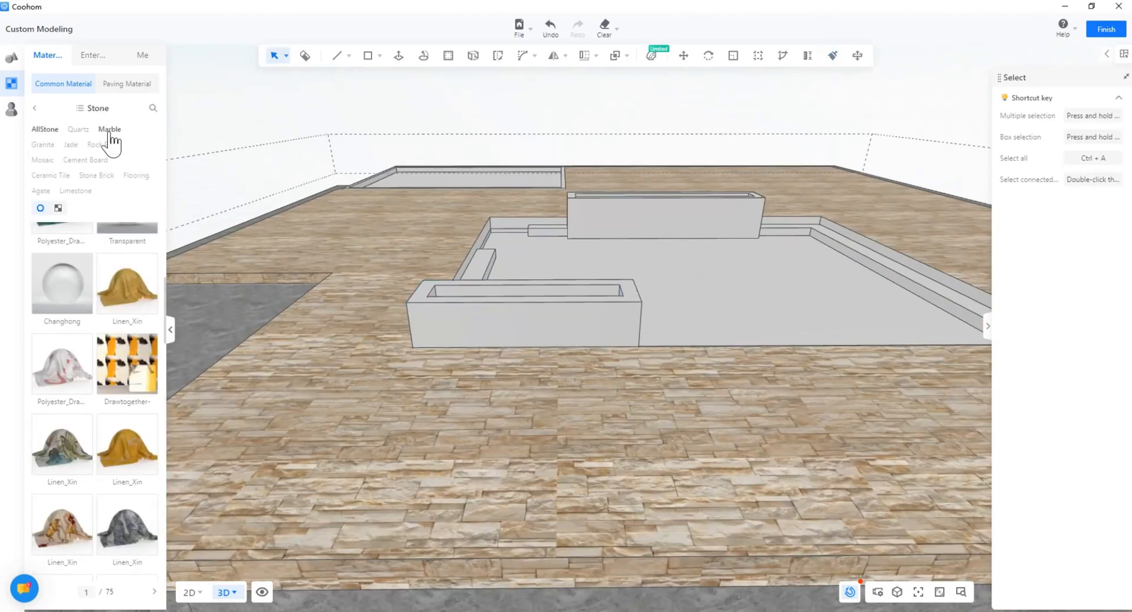
Step: Apply Stone-11 marble to the planter trough's front face
{"action": "left_click", "coordinate": [488, 313]}
{"action": "scroll", "coordinate": [481, 321], "scroll_direction": "up", "scroll_amount": 3}
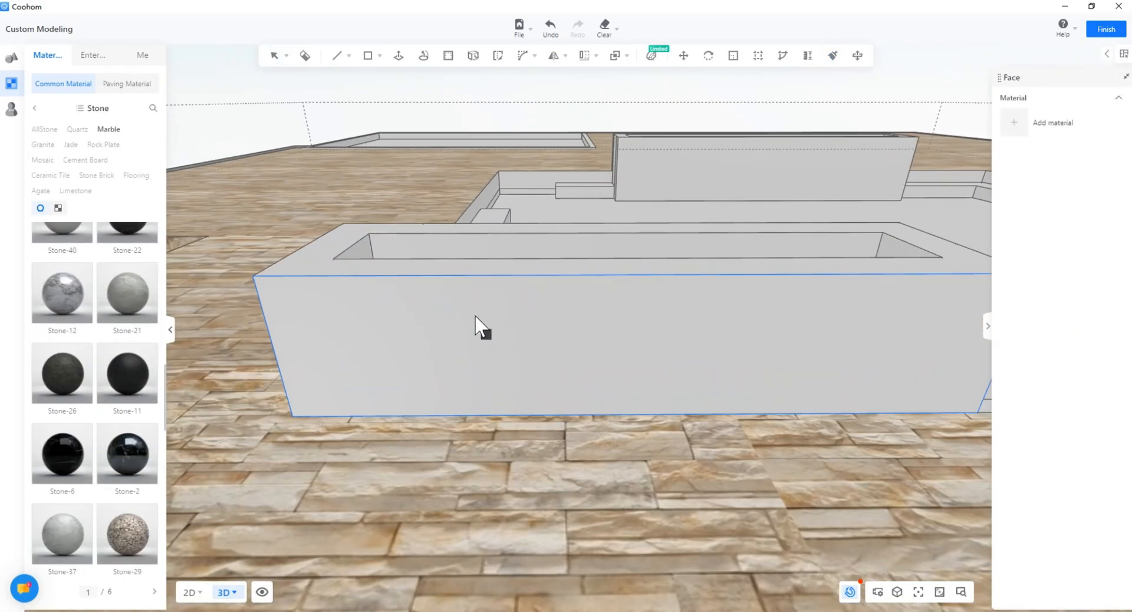
{"action": "right_click_drag", "start_coordinate": [392, 413], "coordinate": [420, 407]}
{"action": "scroll", "coordinate": [413, 407], "scroll_direction": "up", "scroll_amount": 3}
{"action": "left_click", "coordinate": [131, 380]}
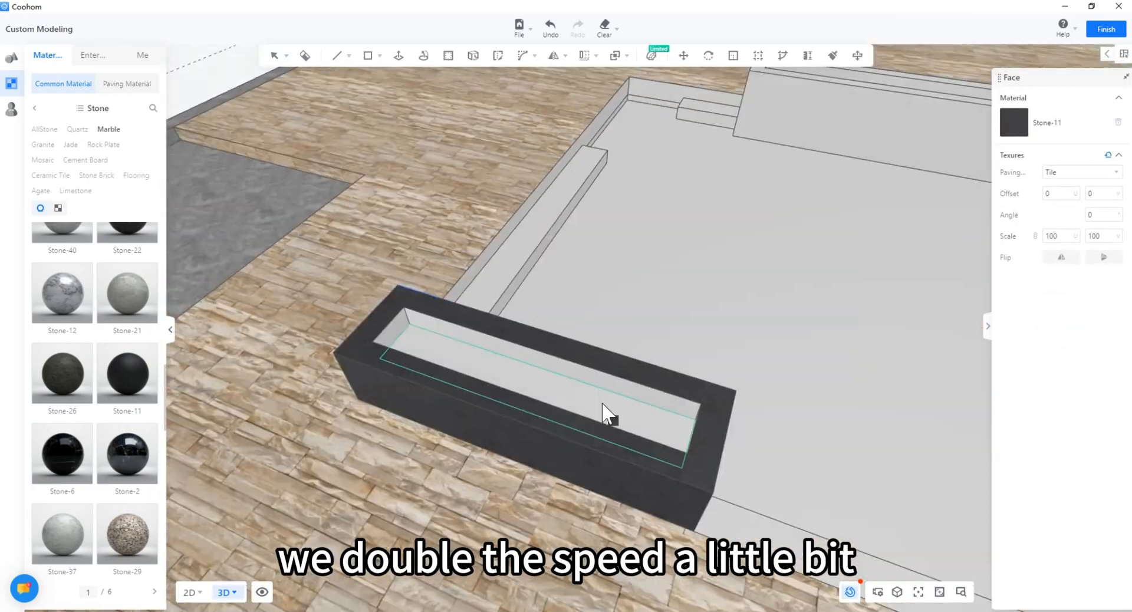
Step: Paint Stone-11 onto the trough's end faces and inner wall
{"action": "left_click", "coordinate": [445, 306]}
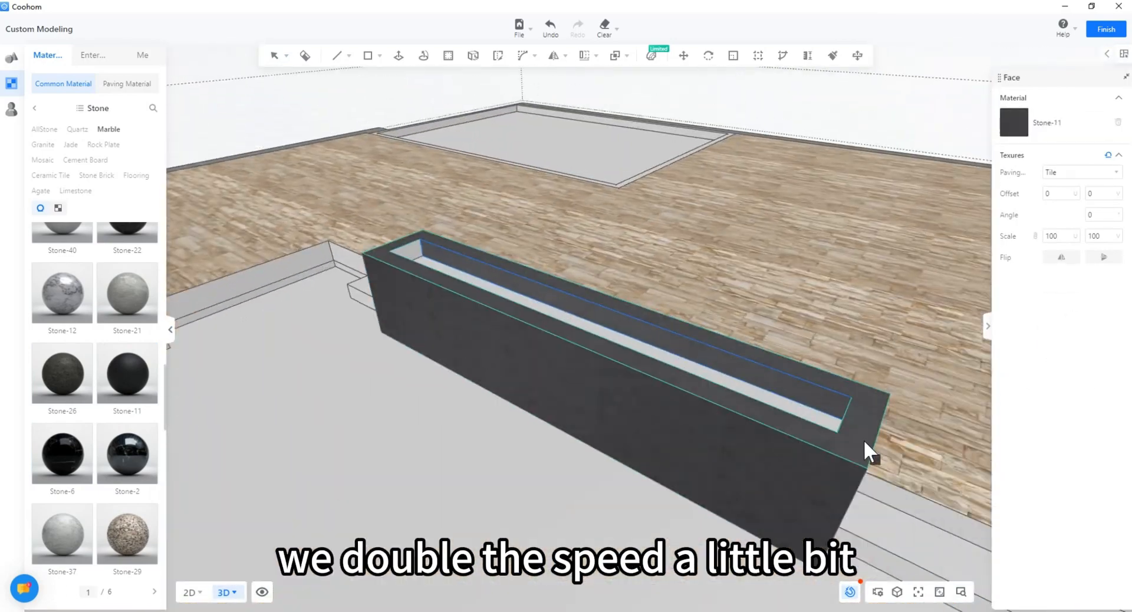
{"action": "right_click_drag", "start_coordinate": [590, 425], "coordinate": [707, 424]}
{"action": "left_click", "coordinate": [251, 343]}
{"action": "right_click_drag", "start_coordinate": [378, 330], "coordinate": [613, 307]}
{"action": "left_click", "coordinate": [620, 275]}
{"action": "right_click_drag", "start_coordinate": [413, 330], "coordinate": [607, 336]}
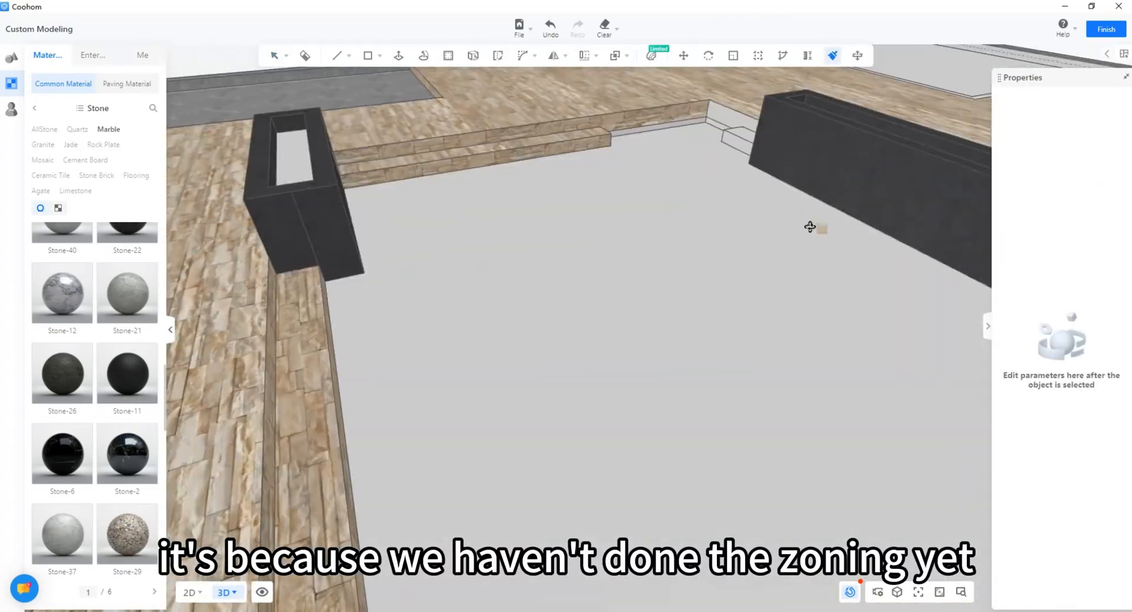
{"action": "right_click_drag", "start_coordinate": [809, 227], "coordinate": [552, 204]}
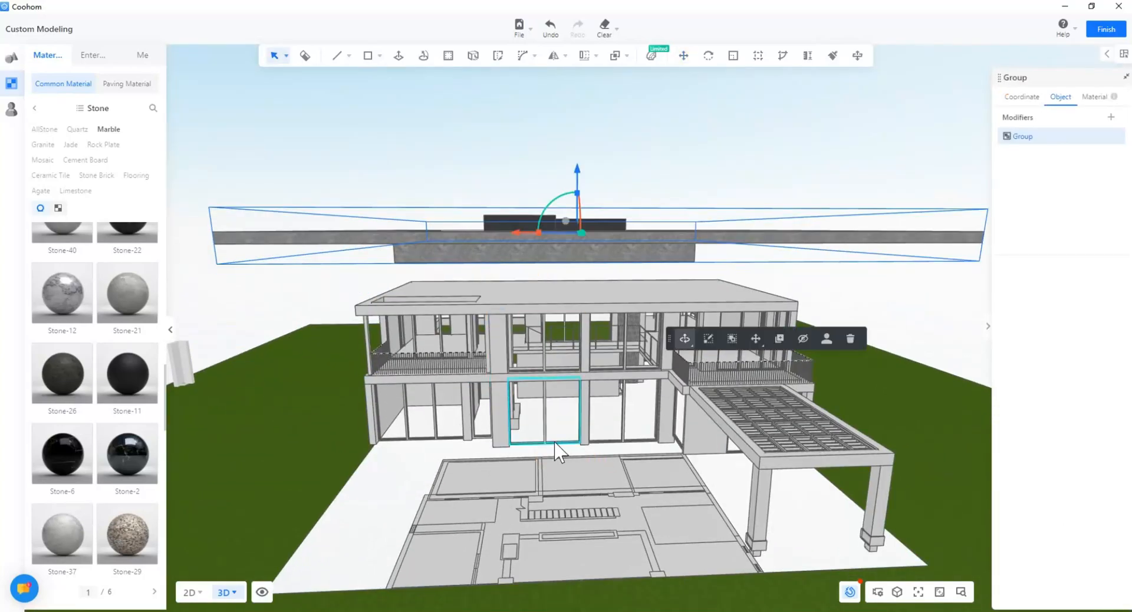
Step: Swing the view down to the ground-level terrace and enter the floor model's edit state
{"action": "middle_click_drag", "start_coordinate": [554, 442], "coordinate": [400, 417]}
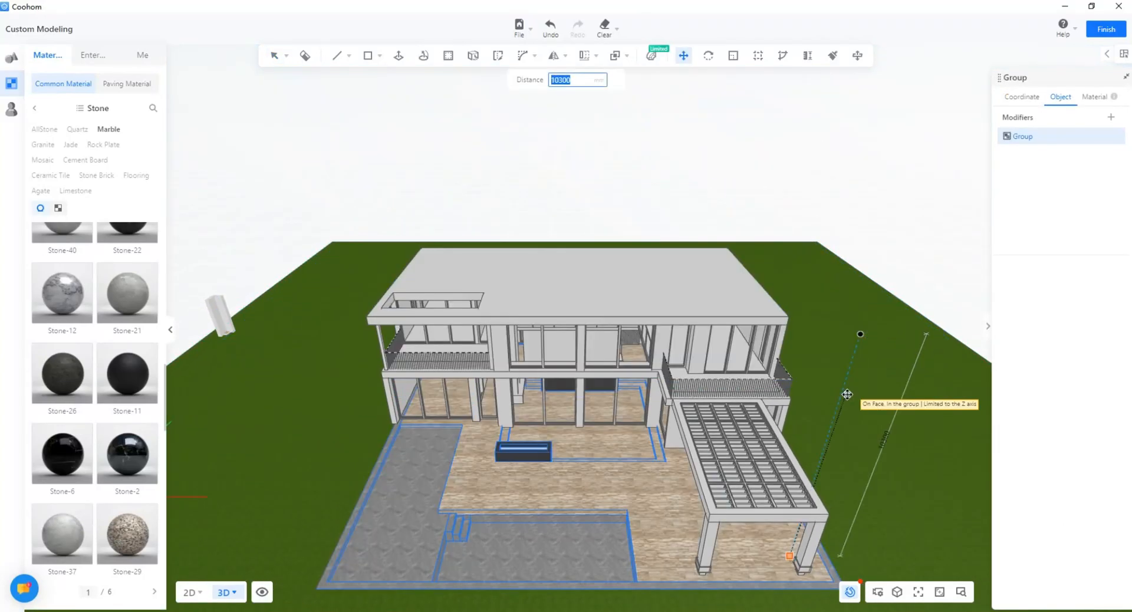
{"action": "middle_click_drag", "start_coordinate": [482, 276], "coordinate": [651, 286]}
{"action": "scroll", "coordinate": [533, 220], "scroll_direction": "up", "scroll_amount": 5}
{"action": "middle_click_drag", "start_coordinate": [524, 236], "coordinate": [610, 429]}
{"action": "scroll", "coordinate": [589, 340], "scroll_direction": "up", "scroll_amount": 3}
{"action": "scroll", "coordinate": [535, 430], "scroll_direction": "up", "scroll_amount": 5}
{"action": "double_click", "coordinate": [490, 414]}
{"action": "scroll", "coordinate": [448, 369], "scroll_direction": "up", "scroll_amount": 3}
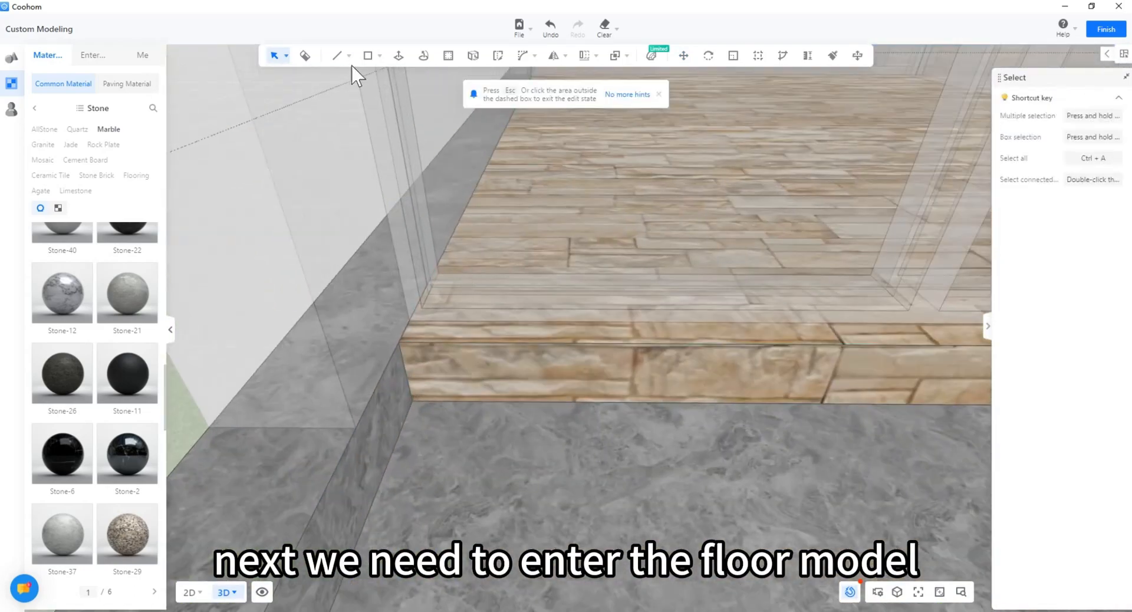
Step: Draw a dividing line along the floor edge from the floor corner
{"action": "left_click", "coordinate": [337, 56]}
{"action": "scroll", "coordinate": [414, 328], "scroll_direction": "up", "scroll_amount": 2}
{"action": "left_click", "coordinate": [412, 319]}
{"action": "middle_click_drag", "start_coordinate": [843, 337], "coordinate": [510, 377]}
{"action": "middle_click_drag", "start_coordinate": [914, 356], "coordinate": [675, 331]}
{"action": "left_click", "coordinate": [674, 332]}
Step: Draw a 400 mm line plus 200 mm and 100 mm perpendicular segments on the floor
{"action": "middle_click_drag", "start_coordinate": [613, 348], "coordinate": [695, 348]}
{"action": "left_click", "coordinate": [680, 324]}
{"action": "middle_click_drag", "start_coordinate": [735, 383], "coordinate": [501, 330]}
{"action": "left_click", "coordinate": [452, 282]}
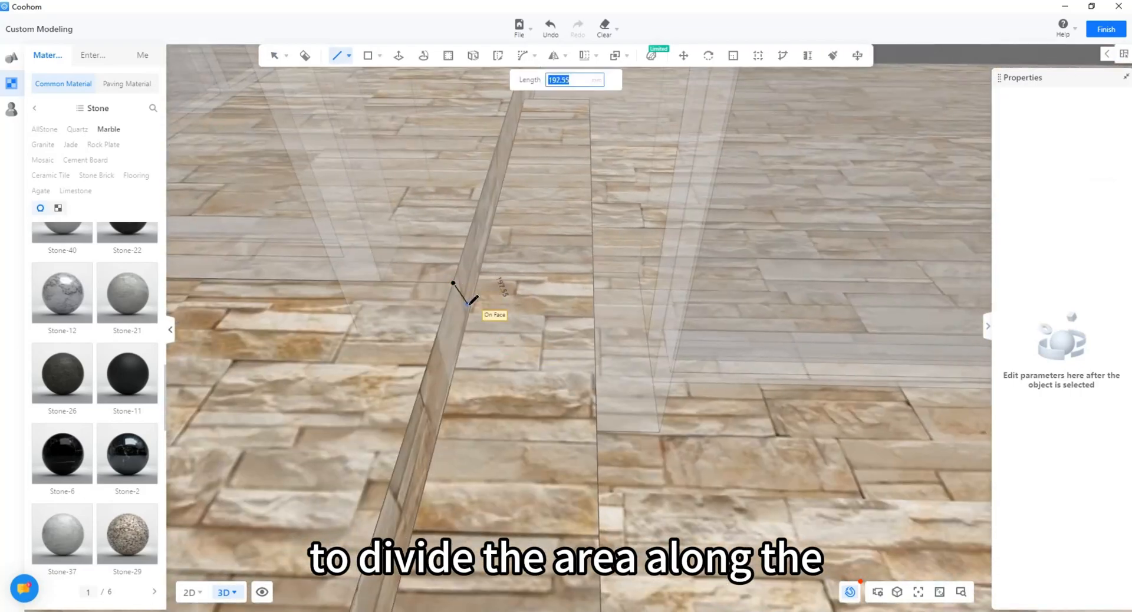
{"action": "left_click", "coordinate": [595, 336]}
{"action": "middle_click_drag", "start_coordinate": [595, 336], "coordinate": [375, 300]}
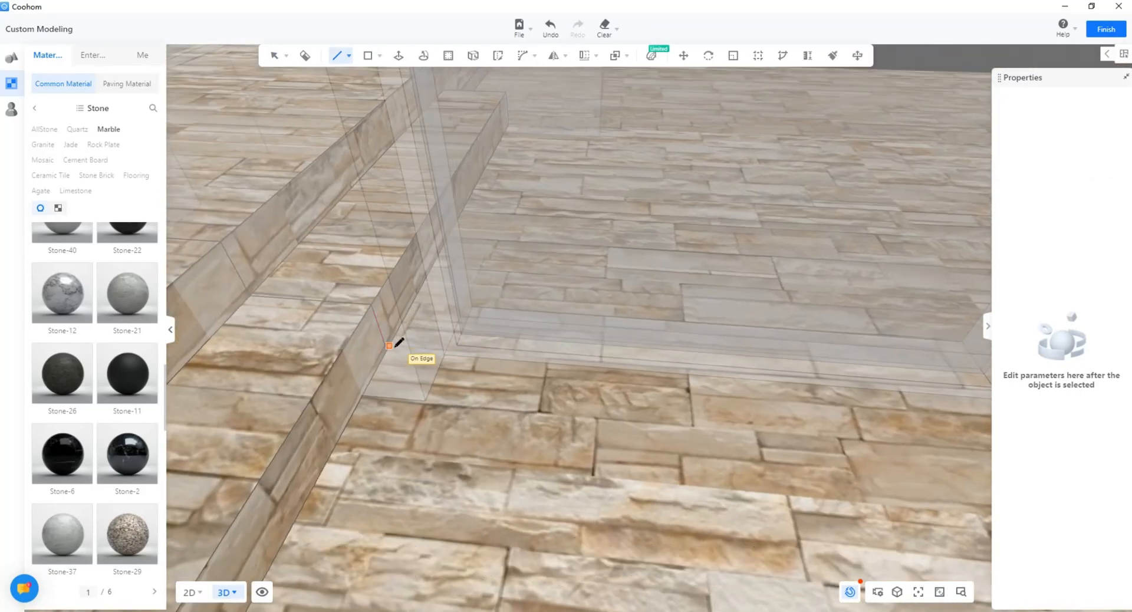
{"action": "middle_click_drag", "start_coordinate": [705, 375], "coordinate": [602, 294]}
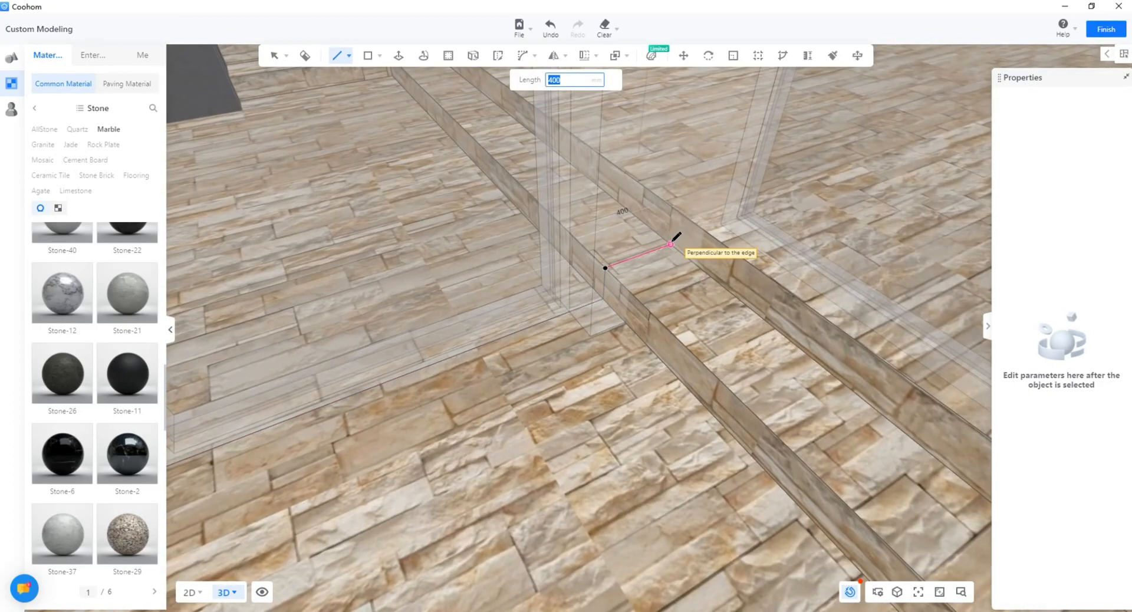
{"action": "left_click", "coordinate": [677, 211]}
{"action": "middle_click_drag", "start_coordinate": [677, 210], "coordinate": [544, 346]}
{"action": "left_click", "coordinate": [588, 354]}
{"action": "key", "text": "Escape"}
{"action": "scroll", "coordinate": [547, 358], "scroll_direction": "down", "scroll_amount": 3}
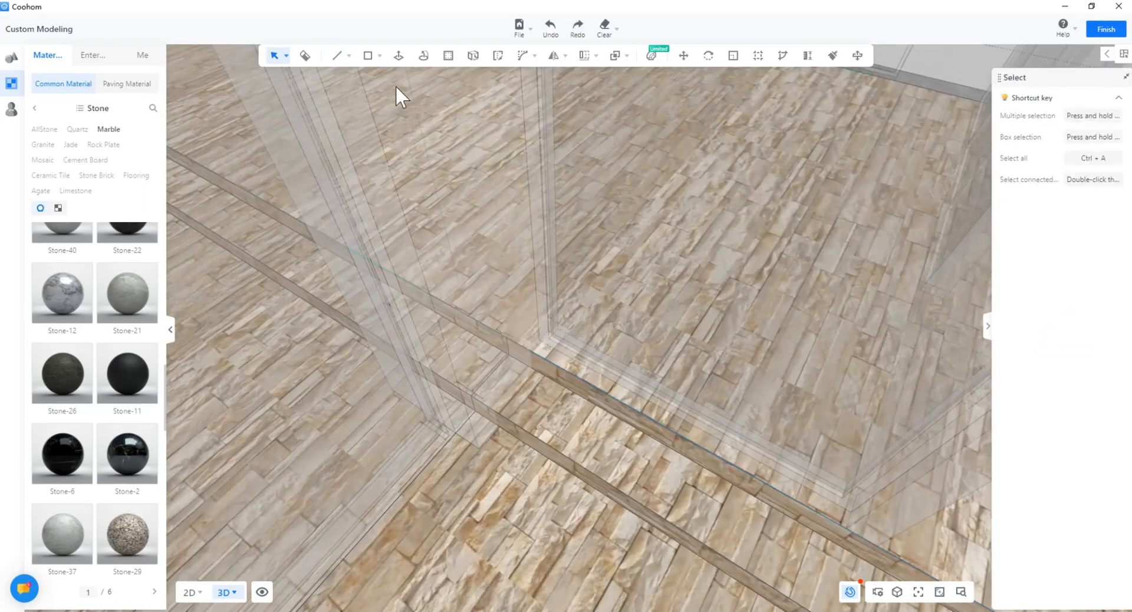
Step: Draw a line from the glass corner to the intersection point
{"action": "left_click", "coordinate": [337, 56]}
{"action": "middle_click_drag", "start_coordinate": [702, 421], "coordinate": [545, 373]}
{"action": "left_click", "coordinate": [351, 357]}
{"action": "middle_click_drag", "start_coordinate": [462, 359], "coordinate": [461, 400]}
{"action": "left_click", "coordinate": [687, 355]}
{"action": "key", "text": "Escape"}
Step: Draw the rectangle that closes off the plain grey floor area by the glass wall
{"action": "scroll", "coordinate": [461, 401], "scroll_direction": "up", "scroll_amount": 3}
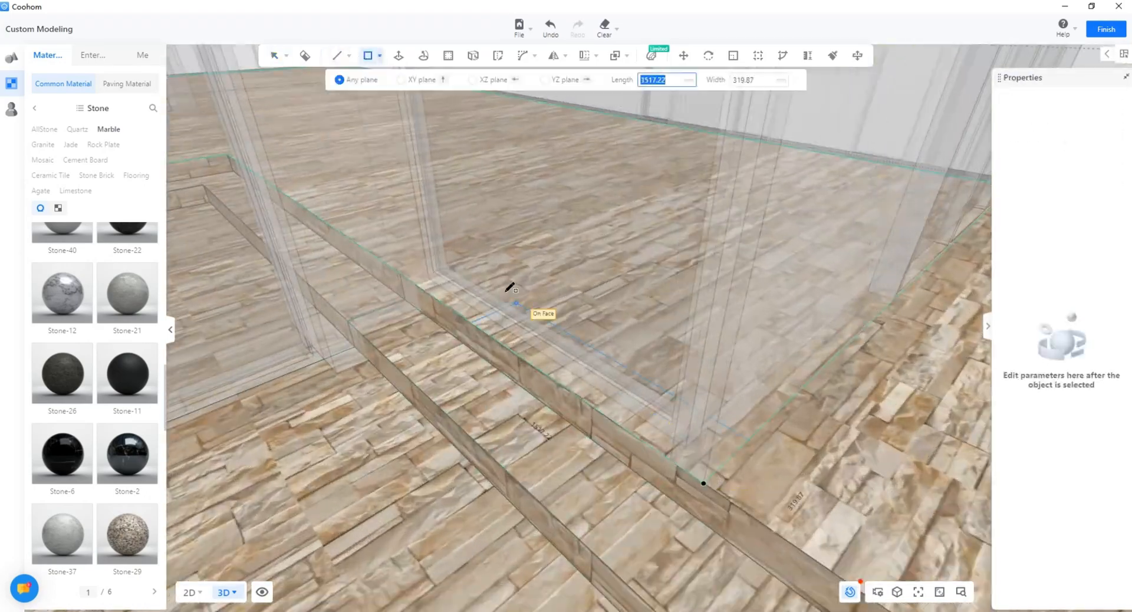
{"action": "middle_click_drag", "start_coordinate": [534, 267], "coordinate": [406, 307]}
{"action": "middle_click_drag", "start_coordinate": [770, 373], "coordinate": [589, 377]}
{"action": "scroll", "coordinate": [589, 377], "scroll_direction": "up", "scroll_amount": 2}
{"action": "middle_click_drag", "start_coordinate": [691, 377], "coordinate": [637, 379]}
{"action": "key", "text": "Escape"}
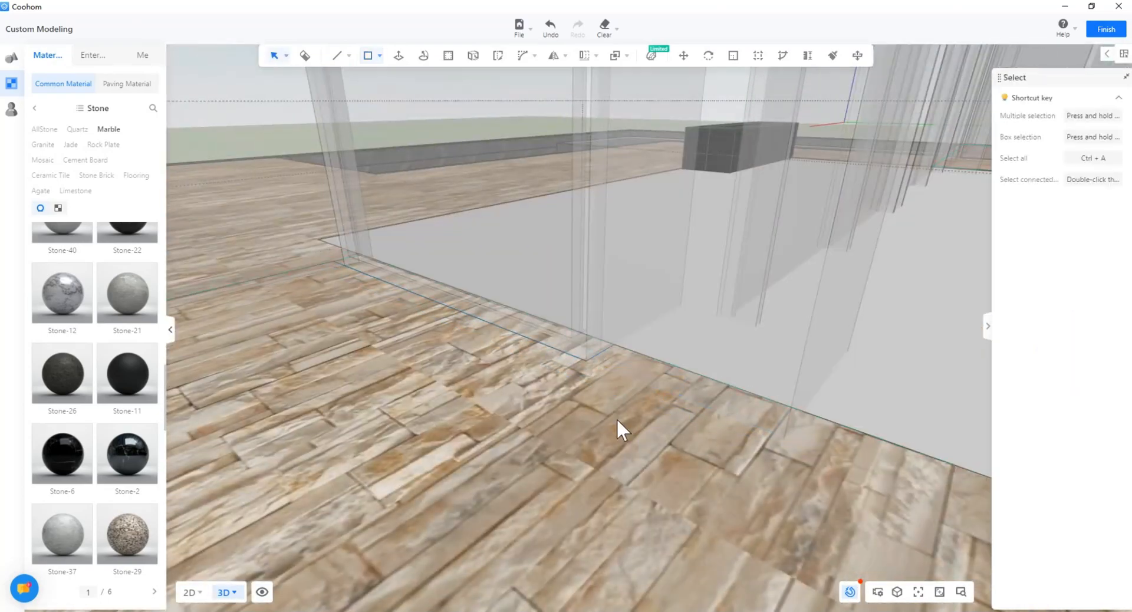
Step: Delete the old grey floor face and save the model
{"action": "left_click", "coordinate": [665, 310]}
{"action": "middle_click_drag", "start_coordinate": [616, 418], "coordinate": [857, 390]}
{"action": "key", "text": "Delete"}
{"action": "key", "text": "ctrl+s"}
Step: Apply grey stone to the sunken floor face around the black counter
{"action": "scroll", "coordinate": [858, 390], "scroll_direction": "down", "scroll_amount": 3}
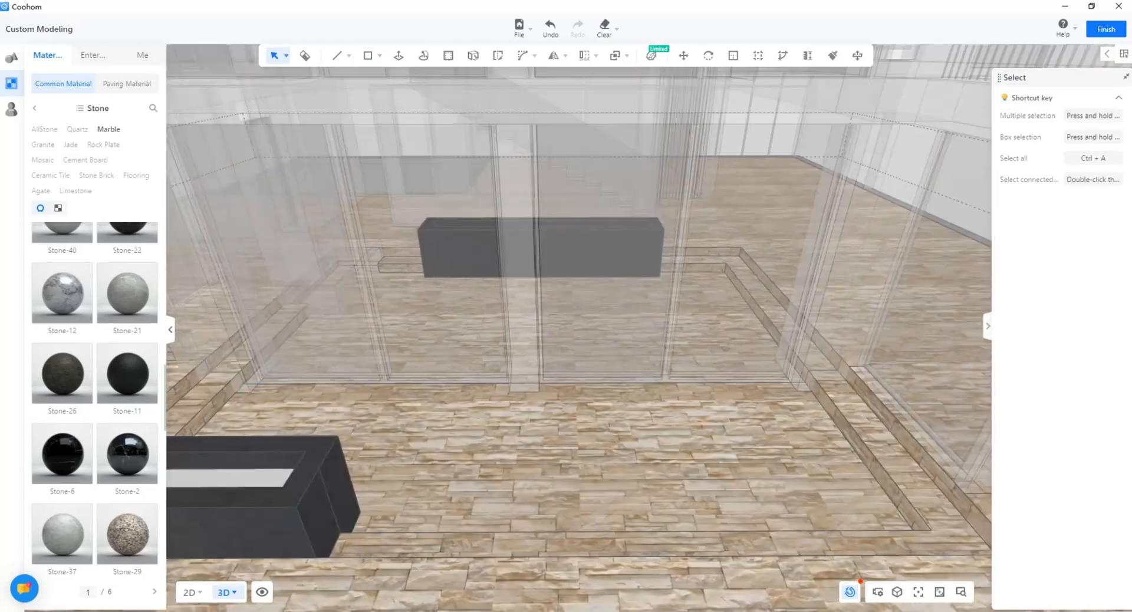
{"action": "scroll", "coordinate": [124, 341], "scroll_direction": "up", "scroll_amount": 5}
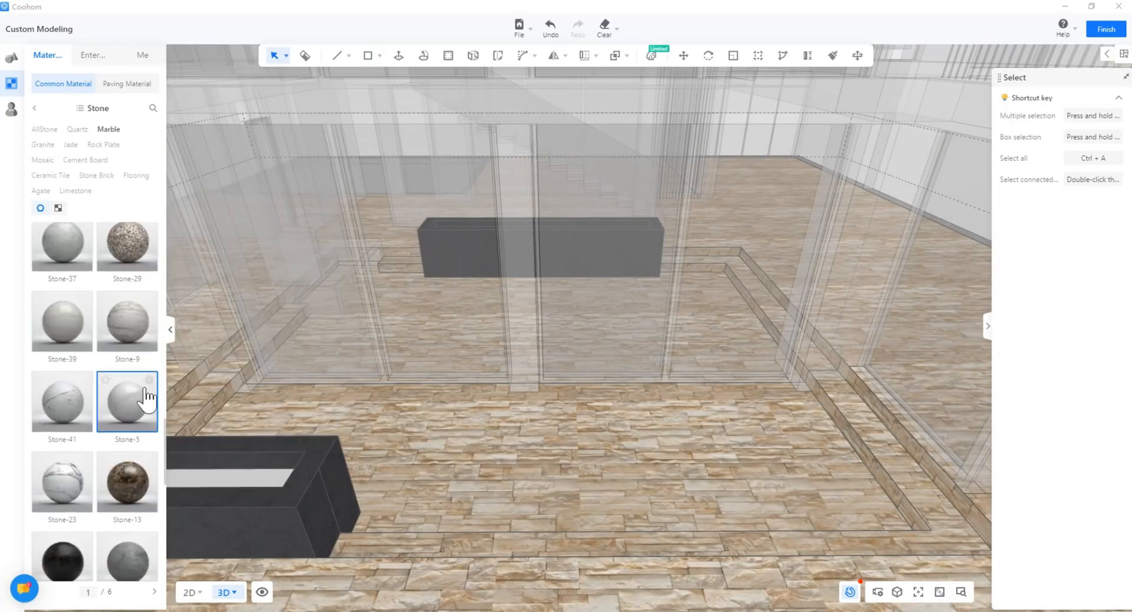
{"action": "scroll", "coordinate": [118, 438], "scroll_direction": "up", "scroll_amount": 5}
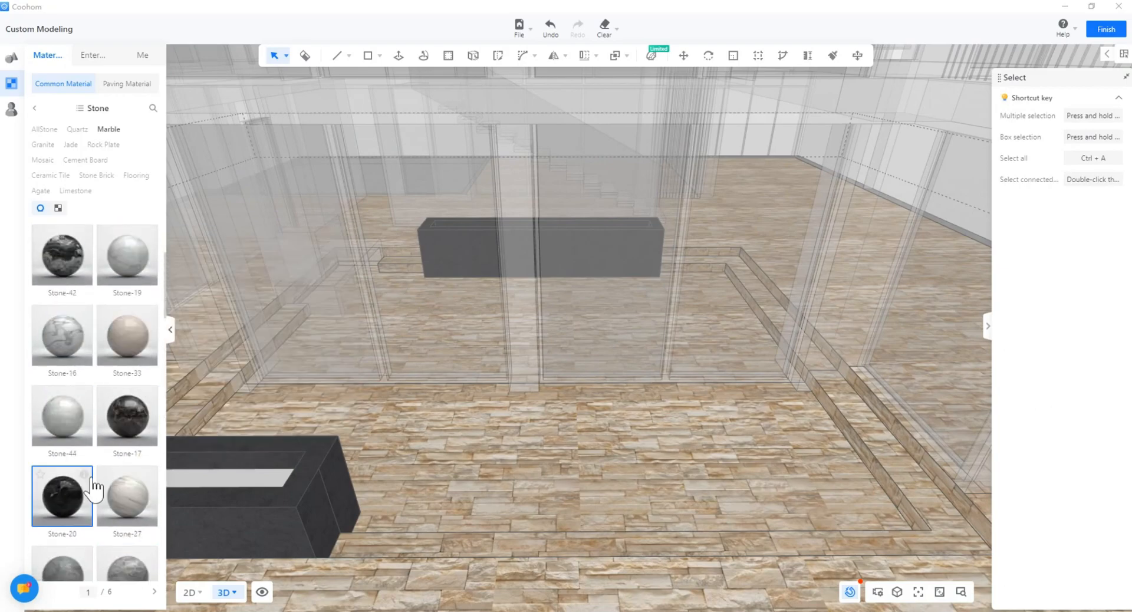
{"action": "scroll", "coordinate": [627, 276], "scroll_direction": "up", "scroll_amount": 5}
{"action": "middle_click_drag", "start_coordinate": [432, 313], "coordinate": [256, 361]}
{"action": "left_click", "coordinate": [256, 360]}
{"action": "scroll", "coordinate": [256, 360], "scroll_direction": "up", "scroll_amount": 3}
{"action": "left_click", "coordinate": [127, 564]}
{"action": "left_click", "coordinate": [433, 319]}
{"action": "middle_click_drag", "start_coordinate": [433, 319], "coordinate": [460, 348]}
Step: Paint the step risers and treads with Stone-3, undoing the stray paint on the outer floor
{"action": "scroll", "coordinate": [461, 348], "scroll_direction": "down", "scroll_amount": 2}
{"action": "mouse_move", "coordinate": [80, 392]}
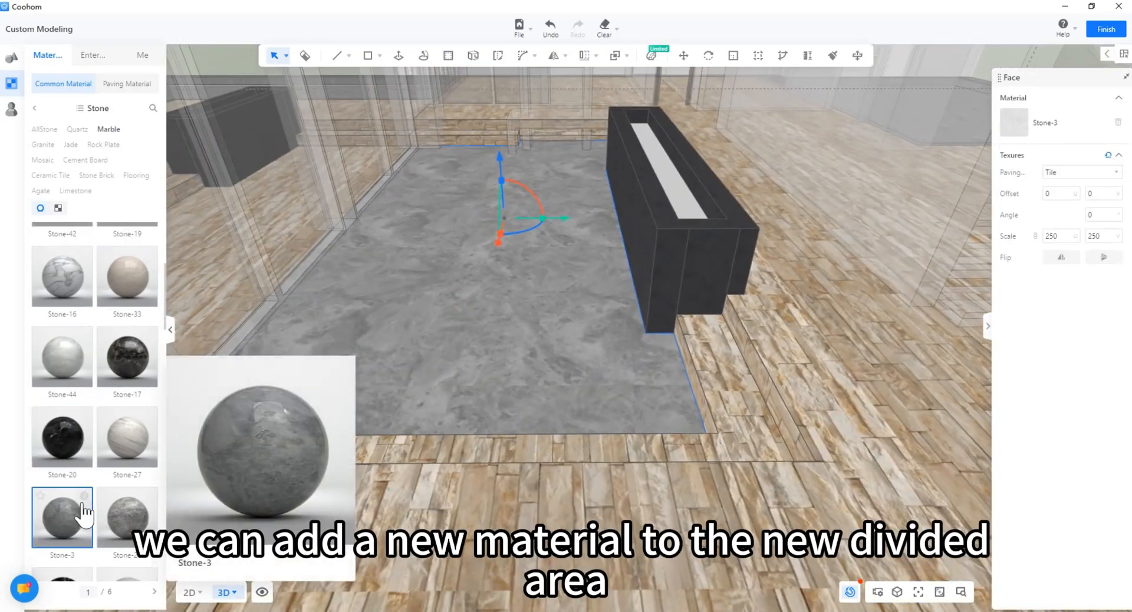
{"action": "left_click", "coordinate": [81, 504]}
{"action": "left_click", "coordinate": [691, 373]}
{"action": "mouse_move", "coordinate": [691, 373]}
{"action": "middle_mouse_down"}
{"action": "mouse_move", "coordinate": [715, 349]}
{"action": "mouse_move", "coordinate": [748, 350]}
{"action": "mouse_move", "coordinate": [606, 308]}
{"action": "mouse_move", "coordinate": [491, 298]}
{"action": "mouse_move", "coordinate": [613, 286]}
{"action": "mouse_move", "coordinate": [480, 330]}
{"action": "mouse_move", "coordinate": [625, 377]}
{"action": "middle_mouse_up"}
{"action": "key", "text": "ctrl+z"}
{"action": "left_click", "coordinate": [613, 283]}
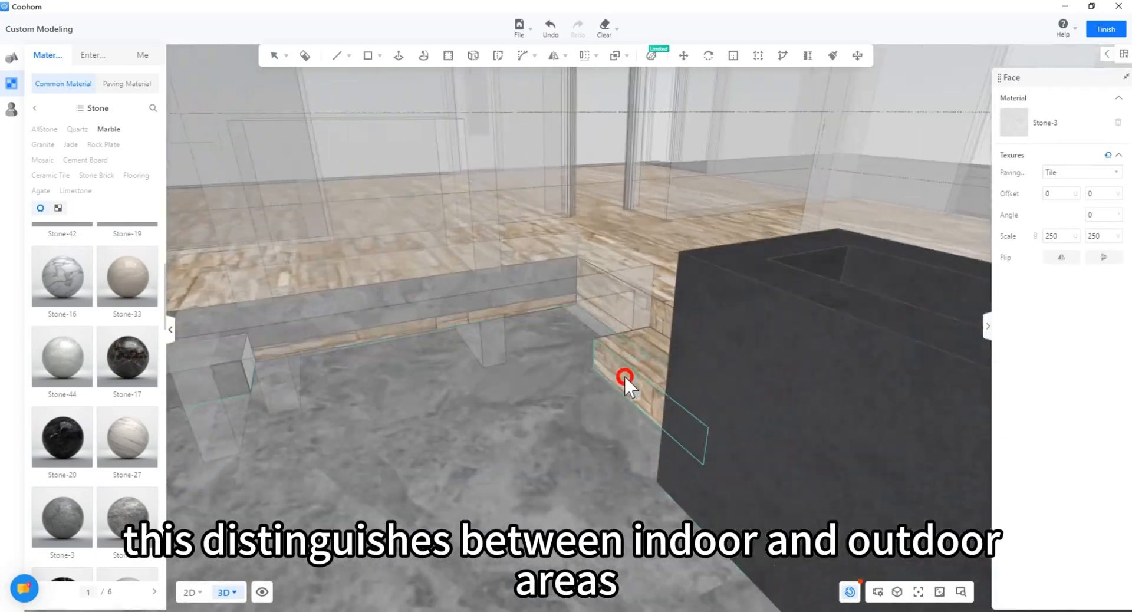
{"action": "left_click", "coordinate": [624, 377]}
{"action": "left_click", "coordinate": [529, 308]}
{"action": "mouse_move", "coordinate": [529, 308]}
{"action": "middle_mouse_down"}
{"action": "mouse_move", "coordinate": [276, 363]}
{"action": "mouse_move", "coordinate": [402, 397]}
{"action": "mouse_move", "coordinate": [465, 349]}
{"action": "mouse_move", "coordinate": [480, 423]}
{"action": "middle_mouse_up"}
{"action": "left_click", "coordinate": [276, 363]}
{"action": "scroll", "coordinate": [465, 349], "scroll_direction": "down", "scroll_amount": 5}
Step: Stop painting and orbit the view over the whole house
{"action": "scroll", "coordinate": [480, 424], "scroll_direction": "down", "scroll_amount": 3}
{"action": "key", "text": "Escape"}
{"action": "scroll", "coordinate": [678, 425], "scroll_direction": "down", "scroll_amount": 3}
{"action": "mouse_move", "coordinate": [677, 424]}
{"action": "middle_mouse_down"}
{"action": "mouse_move", "coordinate": [604, 395]}
{"action": "mouse_move", "coordinate": [438, 403]}
{"action": "mouse_move", "coordinate": [448, 317]}
{"action": "mouse_move", "coordinate": [330, 66]}
{"action": "middle_mouse_up"}
{"action": "scroll", "coordinate": [437, 403], "scroll_direction": "up", "scroll_amount": 5}
{"action": "scroll", "coordinate": [337, 67], "scroll_direction": "down", "scroll_amount": 3}
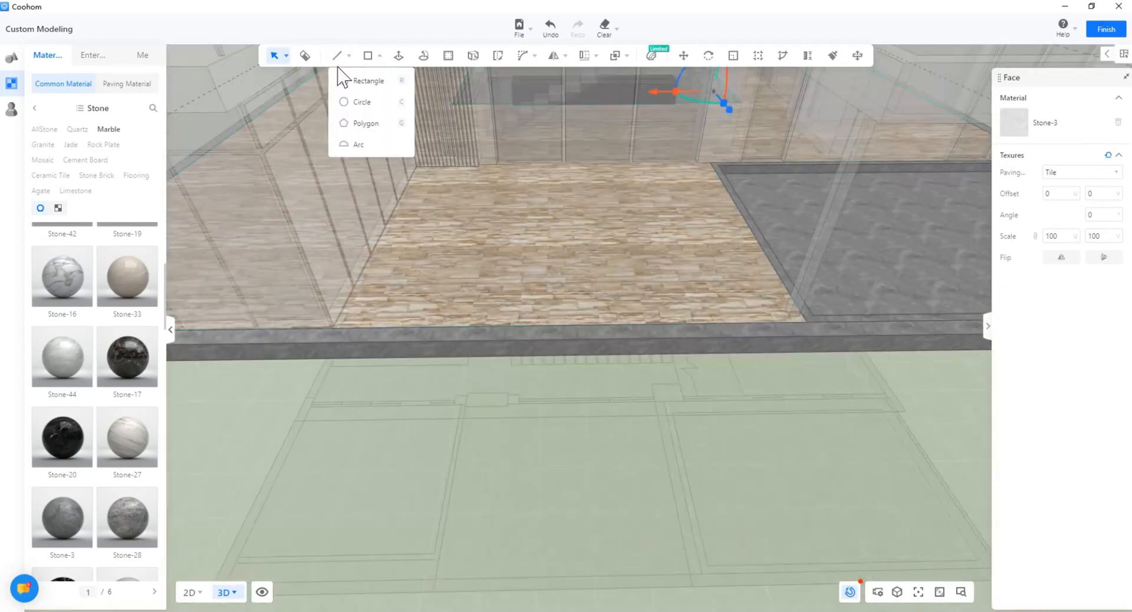
Step: Draw an edge line from the patio corner along the railing base to the pool corner
{"action": "left_click", "coordinate": [337, 55]}
{"action": "scroll", "coordinate": [337, 327], "scroll_direction": "up", "scroll_amount": 4}
{"action": "left_click", "coordinate": [337, 336]}
{"action": "scroll", "coordinate": [462, 223], "scroll_direction": "up", "scroll_amount": 6}
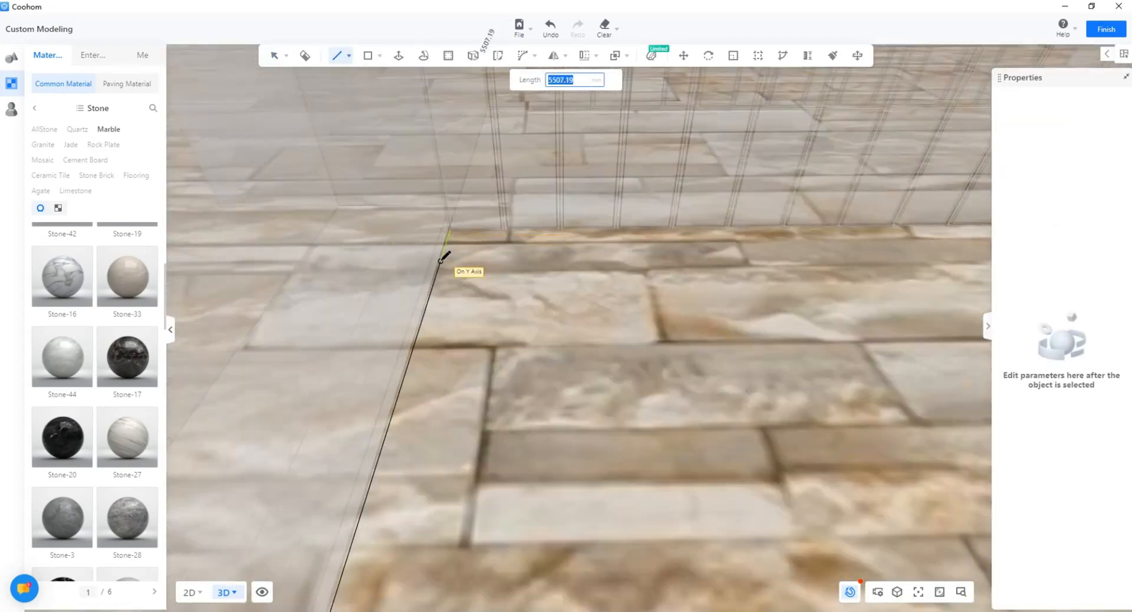
{"action": "scroll", "coordinate": [722, 241], "scroll_direction": "down", "scroll_amount": 3}
{"action": "middle_click_drag", "start_coordinate": [722, 240], "coordinate": [459, 389]}
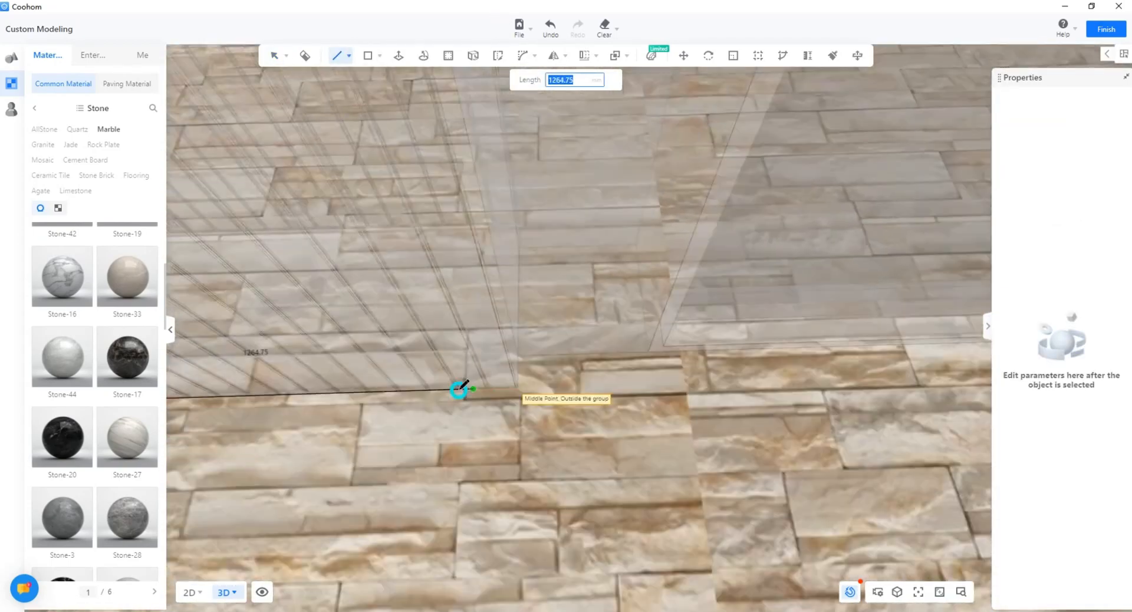
{"action": "scroll", "coordinate": [454, 386], "scroll_direction": "up", "scroll_amount": 5}
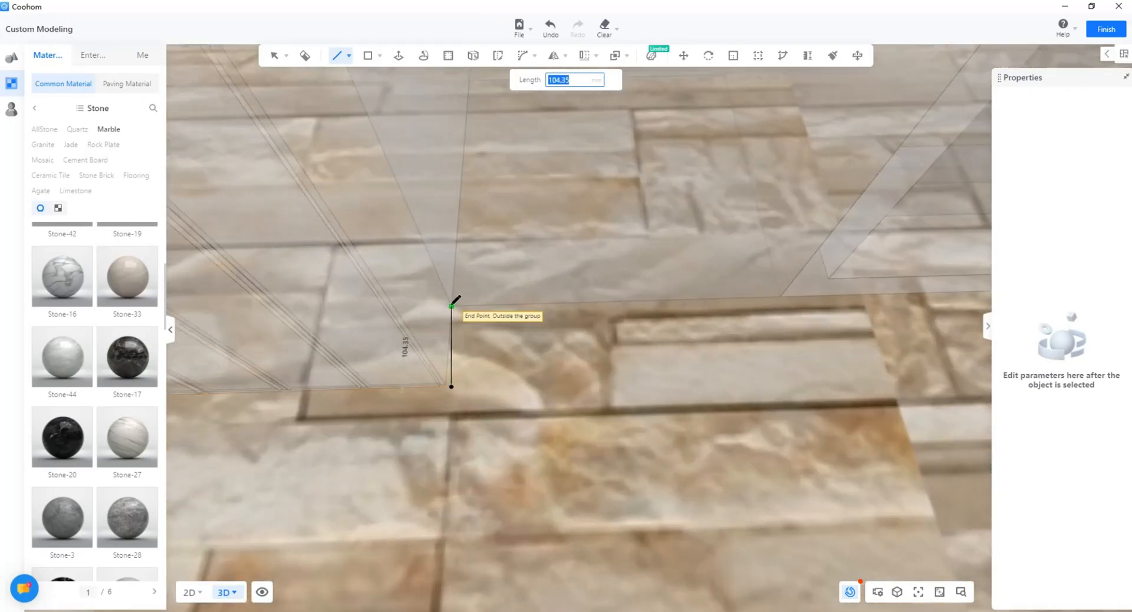
{"action": "scroll", "coordinate": [763, 305], "scroll_direction": "down", "scroll_amount": 5}
{"action": "middle_click_drag", "start_coordinate": [761, 266], "coordinate": [569, 283]}
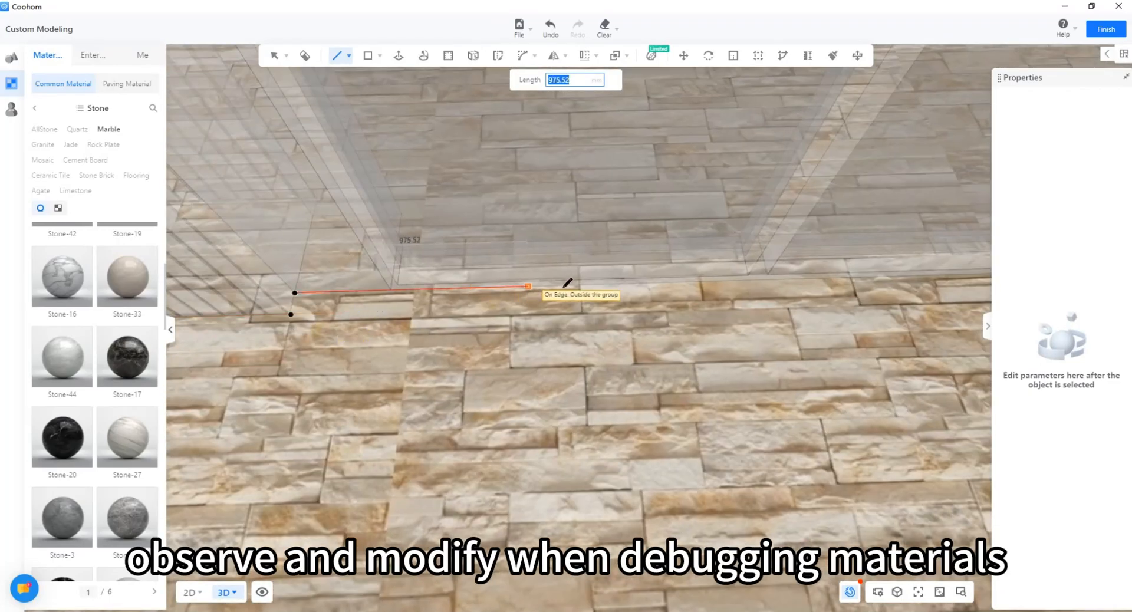
{"action": "middle_click_drag", "start_coordinate": [768, 220], "coordinate": [701, 301]}
{"action": "scroll", "coordinate": [733, 255], "scroll_direction": "up", "scroll_amount": 4}
{"action": "left_click", "coordinate": [557, 275]}
{"action": "key", "text": "space"}
{"action": "scroll", "coordinate": [545, 283], "scroll_direction": "down", "scroll_amount": 3}
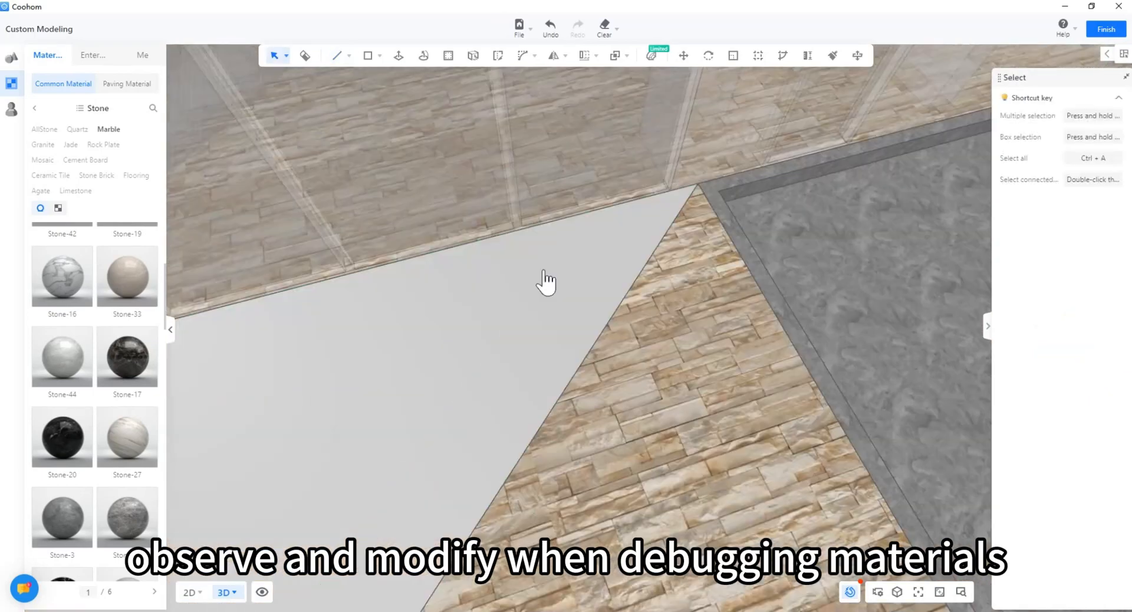
Step: Erase the stray diagonal edge across the floor
{"action": "left_click", "coordinate": [708, 242]}
{"action": "key", "text": "space"}
{"action": "scroll", "coordinate": [648, 259], "scroll_direction": "down", "scroll_amount": 5}
{"action": "left_click", "coordinate": [593, 267]}
{"action": "middle_click_drag", "start_coordinate": [593, 266], "coordinate": [485, 345]}
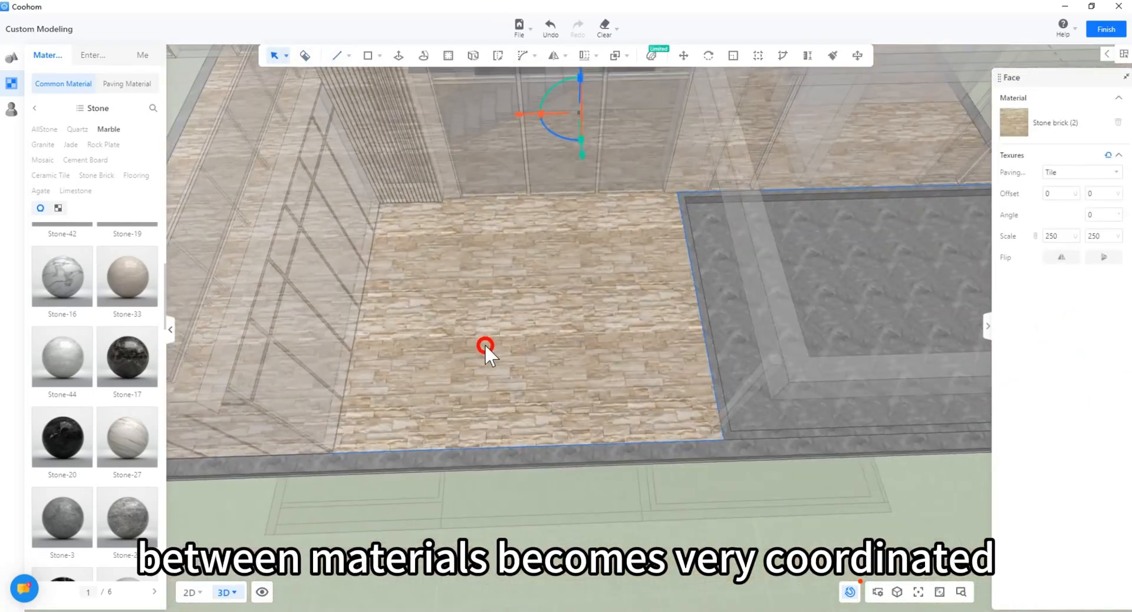
Step: Draw a new edge line from the pool corner toward the far-left wall corner
{"action": "key", "text": "l"}
{"action": "scroll", "coordinate": [692, 188], "scroll_direction": "up", "scroll_amount": 5}
{"action": "left_click", "coordinate": [634, 208]}
{"action": "middle_click_drag", "start_coordinate": [286, 239], "coordinate": [506, 265]}
{"action": "scroll", "coordinate": [504, 265], "scroll_direction": "up", "scroll_amount": 4}
{"action": "left_click", "coordinate": [503, 266]}
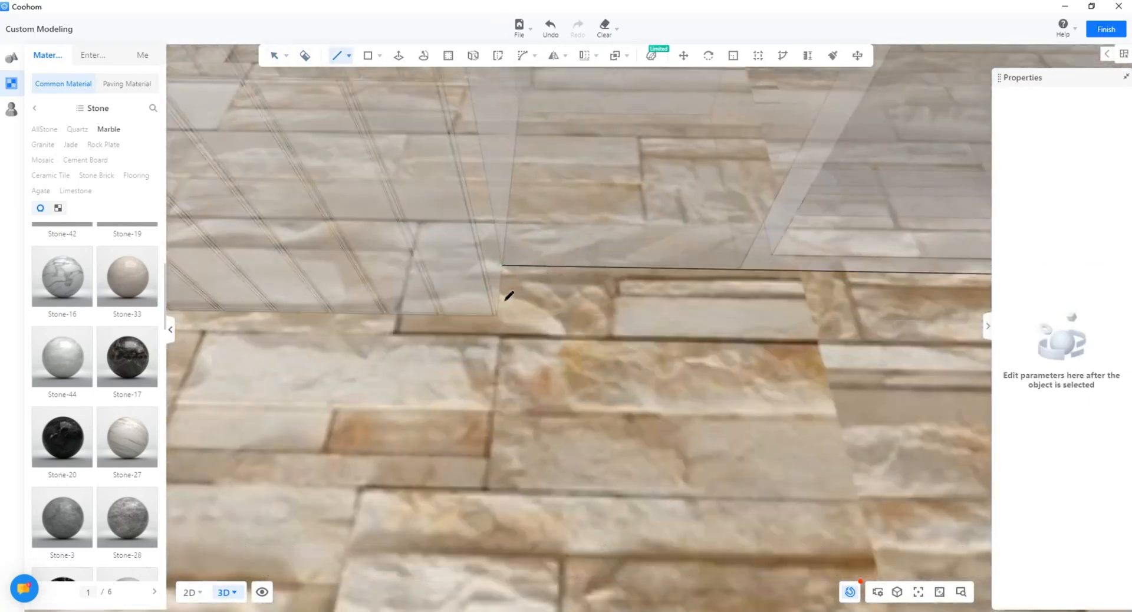
{"action": "scroll", "coordinate": [494, 317], "scroll_direction": "up", "scroll_amount": 3}
{"action": "left_click", "coordinate": [487, 317]}
{"action": "scroll", "coordinate": [487, 317], "scroll_direction": "down", "scroll_amount": 5}
{"action": "scroll", "coordinate": [380, 301], "scroll_direction": "up", "scroll_amount": 4}
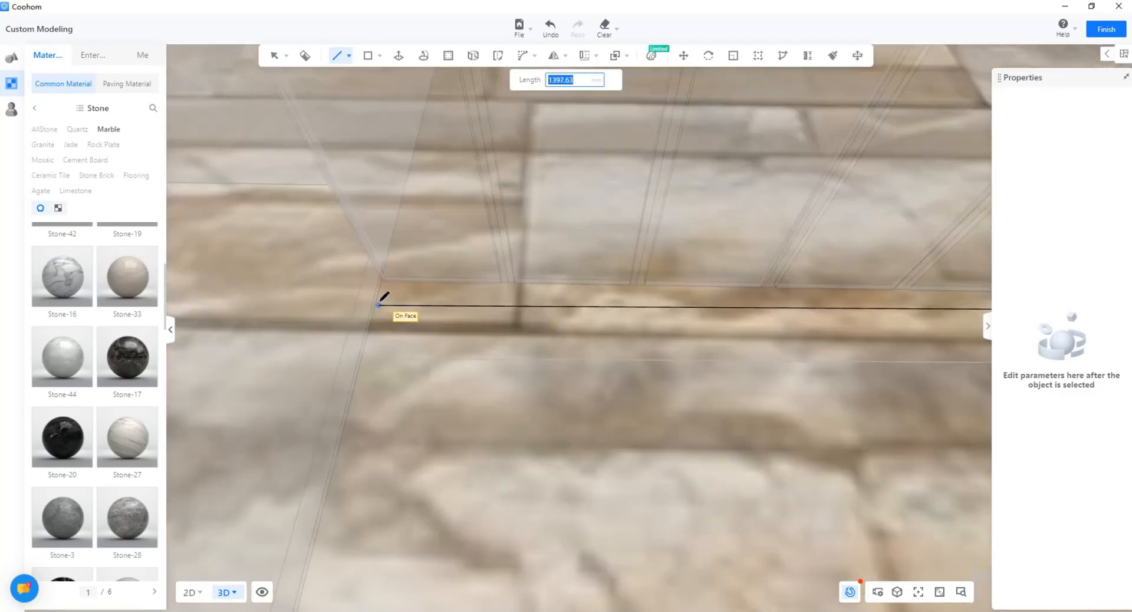
{"action": "scroll", "coordinate": [383, 277], "scroll_direction": "down", "scroll_amount": 4}
{"action": "scroll", "coordinate": [387, 262], "scroll_direction": "up", "scroll_amount": 3}
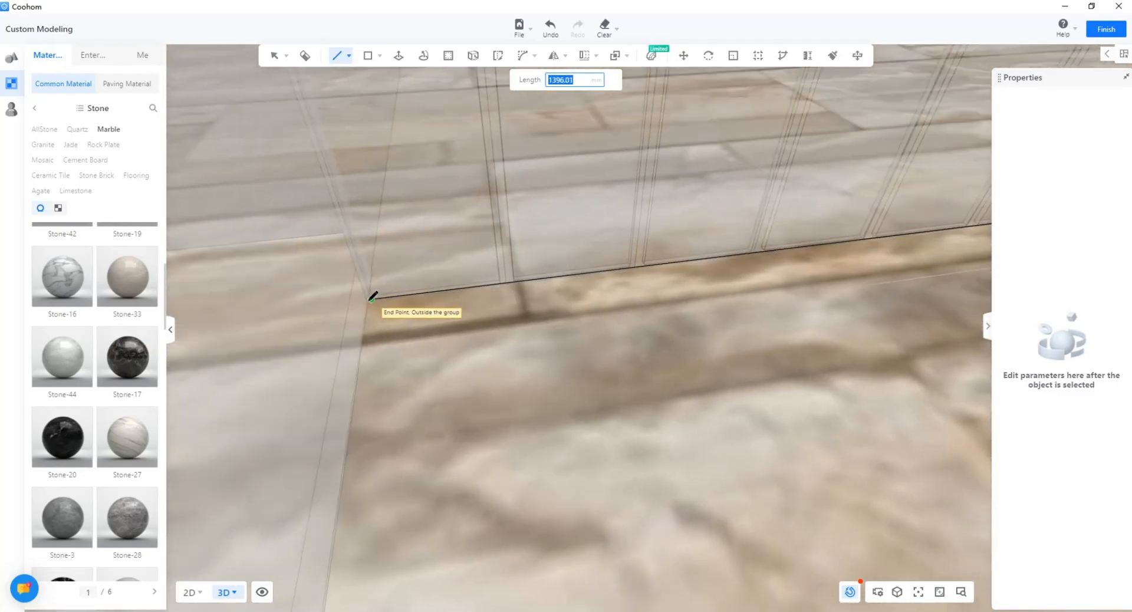
Step: Extend the edge along the floor to the next corner, completing the 5600 line
{"action": "left_click", "coordinate": [370, 299]}
{"action": "scroll", "coordinate": [399, 382], "scroll_direction": "down", "scroll_amount": 7}
{"action": "middle_click_drag", "start_coordinate": [351, 497], "coordinate": [391, 377]}
{"action": "scroll", "coordinate": [407, 475], "scroll_direction": "up", "scroll_amount": 5}
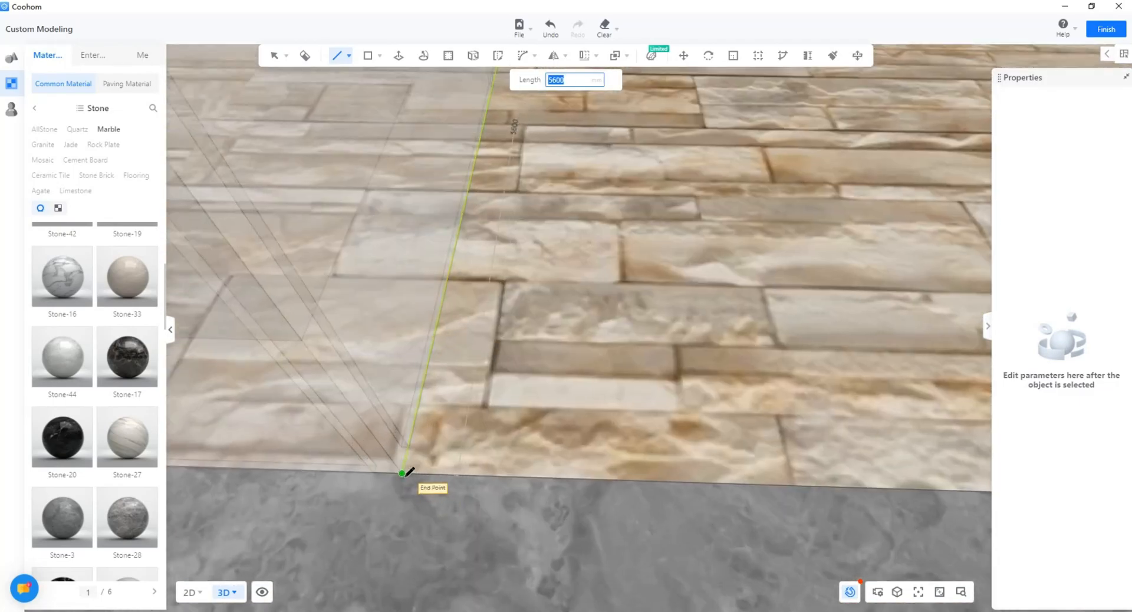
{"action": "left_click", "coordinate": [402, 473]}
{"action": "key", "text": "space"}
{"action": "scroll", "coordinate": [558, 356], "scroll_direction": "down", "scroll_amount": 7}
Step: Select the stone-brick terrace, check the floor, and leave group editing to view the whole house
{"action": "middle_click_drag", "start_coordinate": [558, 356], "coordinate": [530, 313]}
{"action": "left_click", "coordinate": [529, 316]}
{"action": "right_click_drag", "start_coordinate": [529, 316], "coordinate": [873, 83]}
{"action": "scroll", "coordinate": [565, 341], "scroll_direction": "up", "scroll_amount": 4}
{"action": "scroll", "coordinate": [781, 396], "scroll_direction": "down", "scroll_amount": 5}
{"action": "mouse_move", "coordinate": [781, 396]}
{"action": "right_mouse_down"}
{"action": "mouse_move", "coordinate": [571, 401]}
{"action": "mouse_move", "coordinate": [584, 424]}
{"action": "mouse_move", "coordinate": [460, 465]}
{"action": "mouse_move", "coordinate": [489, 453]}
{"action": "mouse_move", "coordinate": [512, 484]}
{"action": "mouse_move", "coordinate": [589, 505]}
{"action": "mouse_move", "coordinate": [749, 482]}
{"action": "mouse_move", "coordinate": [477, 489]}
{"action": "mouse_move", "coordinate": [440, 430]}
{"action": "mouse_move", "coordinate": [444, 389]}
{"action": "right_mouse_up"}
{"action": "key", "text": "space"}
{"action": "scroll", "coordinate": [460, 465], "scroll_direction": "down", "scroll_amount": 5}
{"action": "scroll", "coordinate": [512, 484], "scroll_direction": "down", "scroll_amount": 8}
{"action": "scroll", "coordinate": [512, 483], "scroll_direction": "up", "scroll_amount": 8}
{"action": "left_click", "coordinate": [749, 482]}
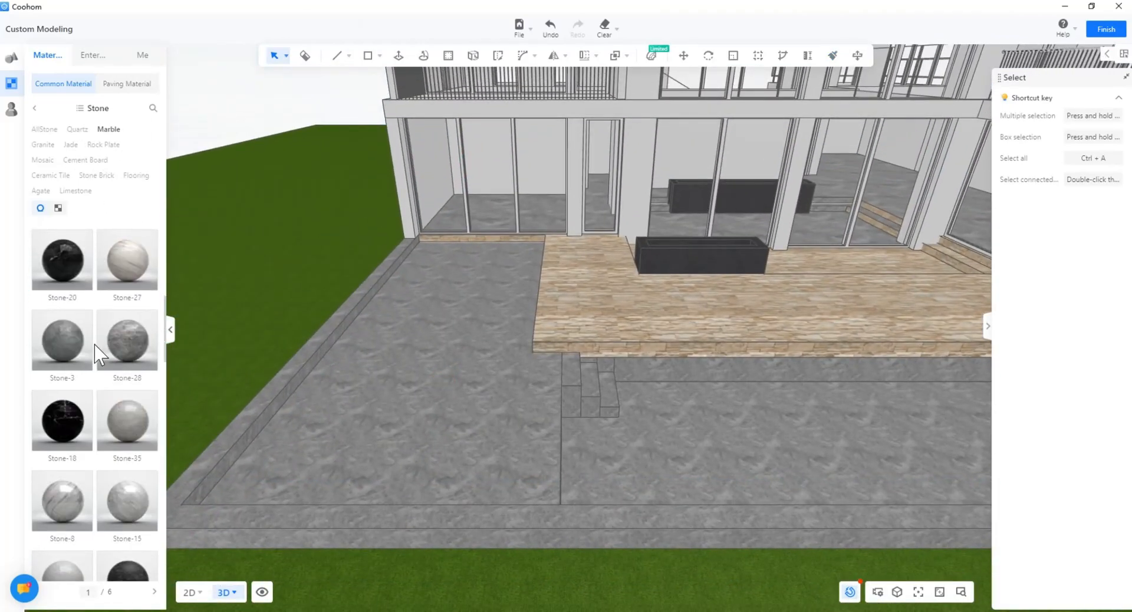
Step: Scroll the 'concrete' search results to the second page of Concrete 2 variants
{"action": "scroll", "coordinate": [106, 342], "scroll_direction": "up", "scroll_amount": 3}
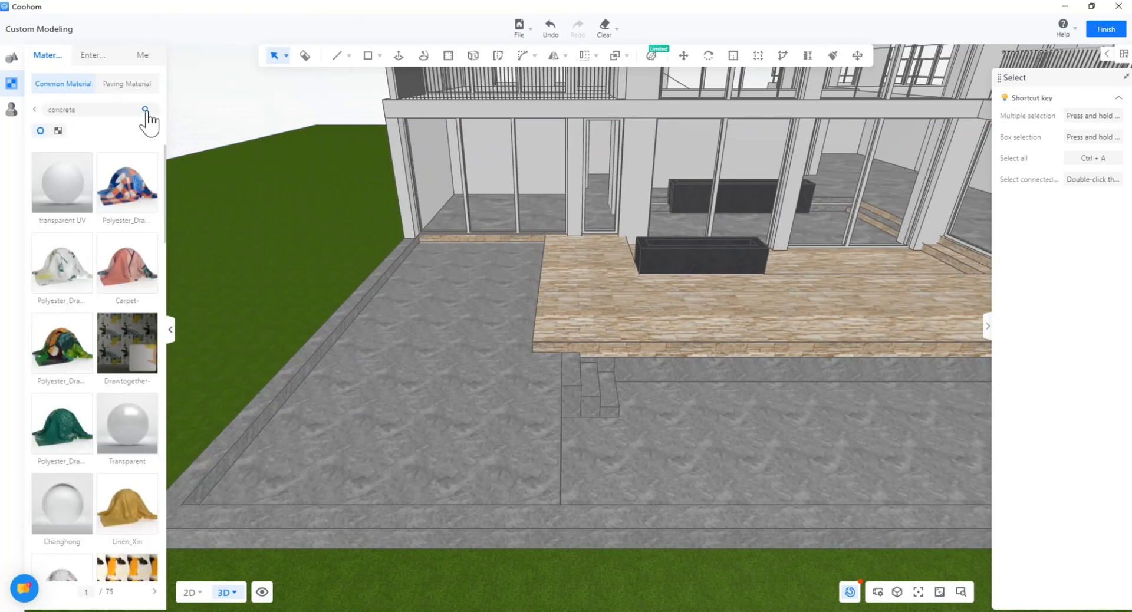
{"action": "scroll", "coordinate": [93, 341], "scroll_direction": "down", "scroll_amount": 5}
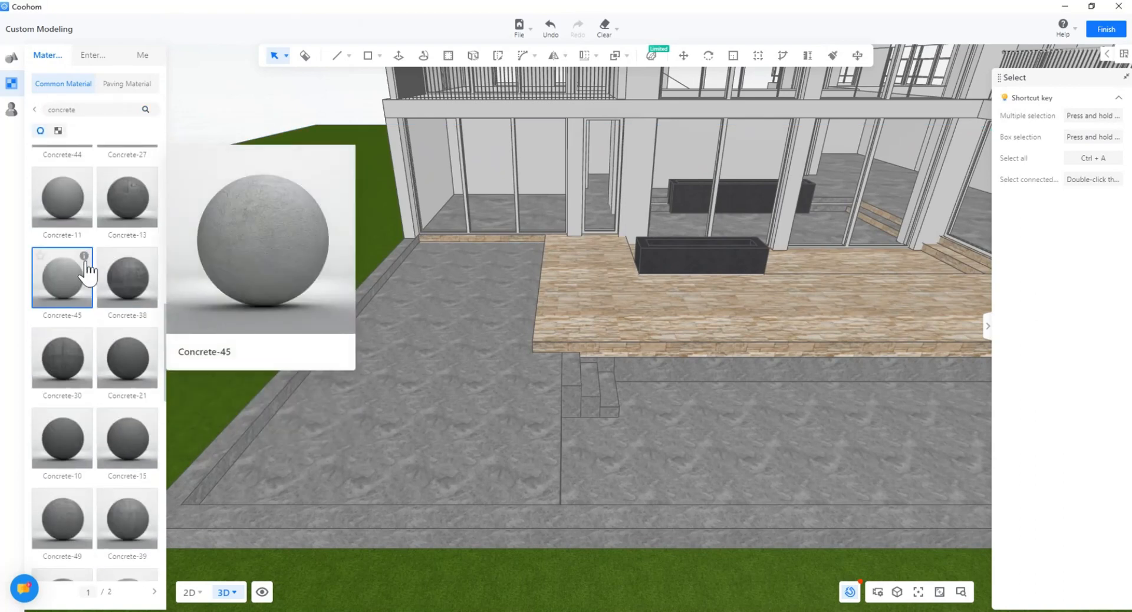
{"action": "scroll", "coordinate": [145, 465], "scroll_direction": "down", "scroll_amount": 5}
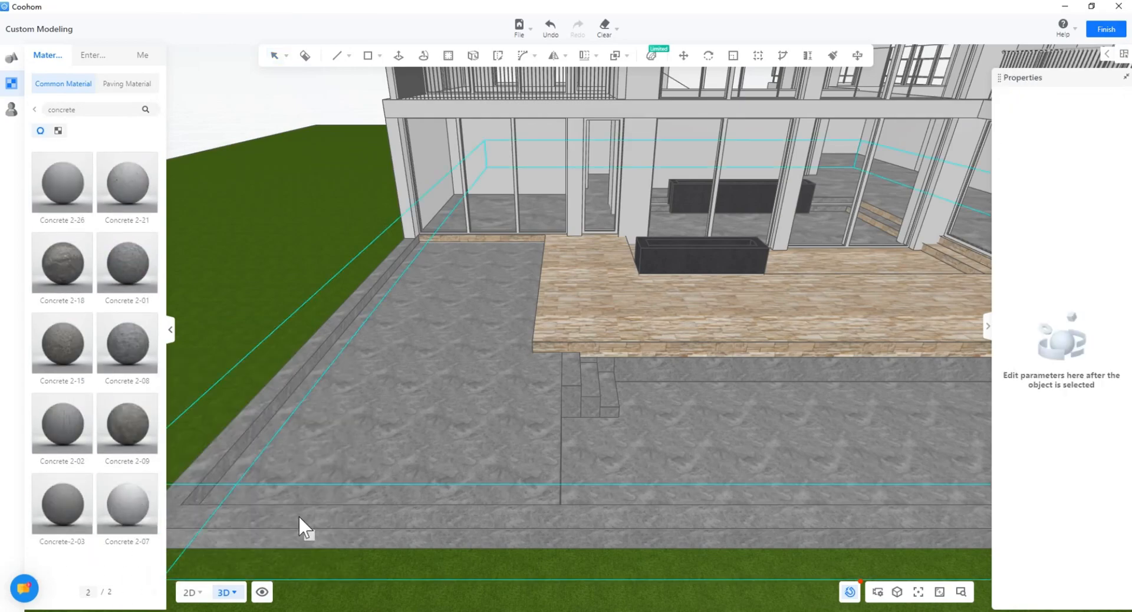
Step: Paint the base wall faces with Concrete 2-07 inside the wall group
{"action": "double_click", "coordinate": [188, 519]}
{"action": "left_click", "coordinate": [127, 504]}
{"action": "left_click", "coordinate": [245, 518]}
{"action": "scroll", "coordinate": [248, 519], "scroll_direction": "up", "scroll_amount": 4}
{"action": "left_click", "coordinate": [314, 496]}
{"action": "left_click_drag", "start_coordinate": [314, 495], "coordinate": [679, 293]}
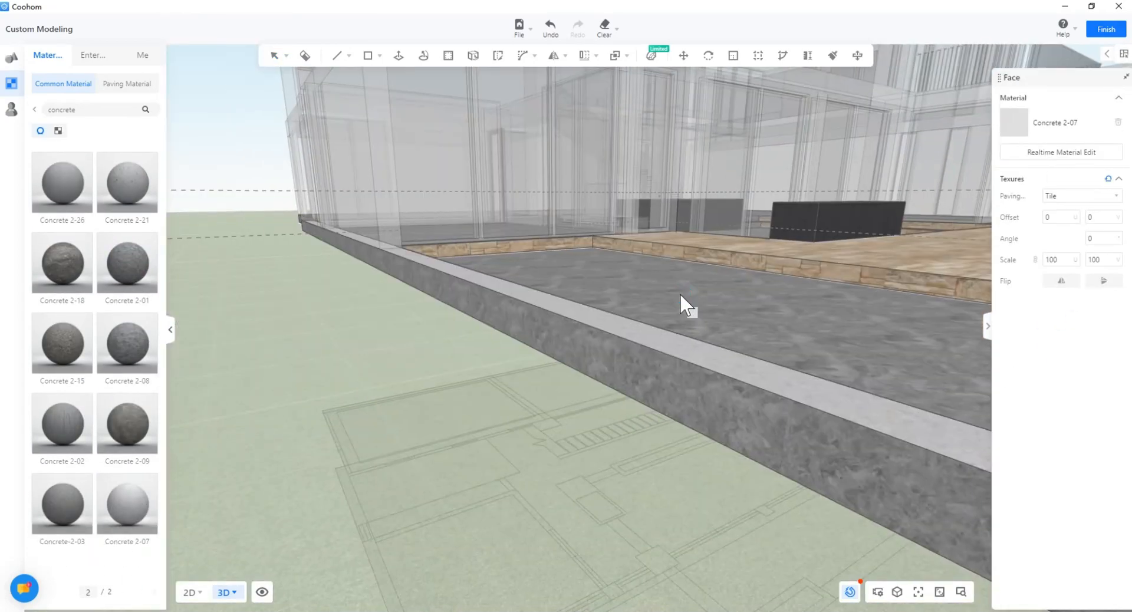
{"action": "left_click", "coordinate": [690, 365]}
{"action": "mouse_move", "coordinate": [755, 360]}
{"action": "left_mouse_down"}
{"action": "mouse_move", "coordinate": [642, 381]}
{"action": "mouse_move", "coordinate": [372, 362]}
{"action": "mouse_move", "coordinate": [297, 381]}
{"action": "mouse_move", "coordinate": [483, 297]}
{"action": "mouse_move", "coordinate": [835, 366]}
{"action": "left_mouse_up"}
{"action": "left_click", "coordinate": [422, 303]}
{"action": "scroll", "coordinate": [836, 366], "scroll_direction": "down", "scroll_amount": 4}
{"action": "right_click_drag", "start_coordinate": [835, 366], "coordinate": [602, 222]}
Step: Paint the outer slab face with light concrete
{"action": "left_click", "coordinate": [609, 376]}
{"action": "scroll", "coordinate": [608, 373], "scroll_direction": "down", "scroll_amount": 4}
{"action": "middle_click_drag", "start_coordinate": [920, 342], "coordinate": [622, 362]}
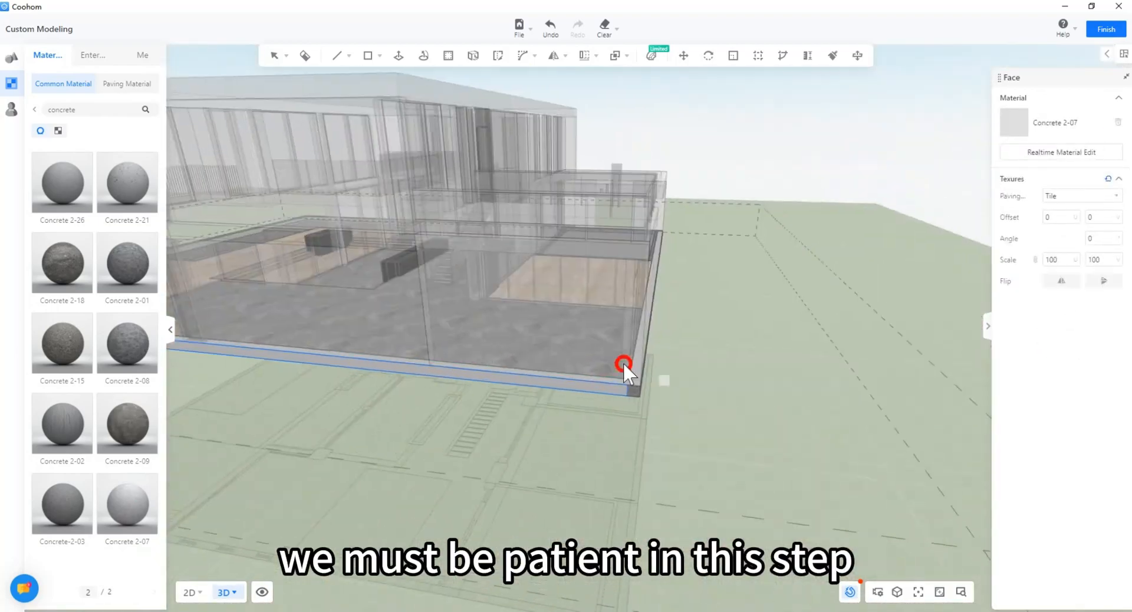
{"action": "mouse_move", "coordinate": [622, 362]}
{"action": "right_mouse_down"}
{"action": "mouse_move", "coordinate": [429, 392]}
{"action": "mouse_move", "coordinate": [617, 353]}
{"action": "mouse_move", "coordinate": [518, 391]}
{"action": "mouse_move", "coordinate": [571, 293]}
{"action": "mouse_move", "coordinate": [493, 312]}
{"action": "right_mouse_up"}
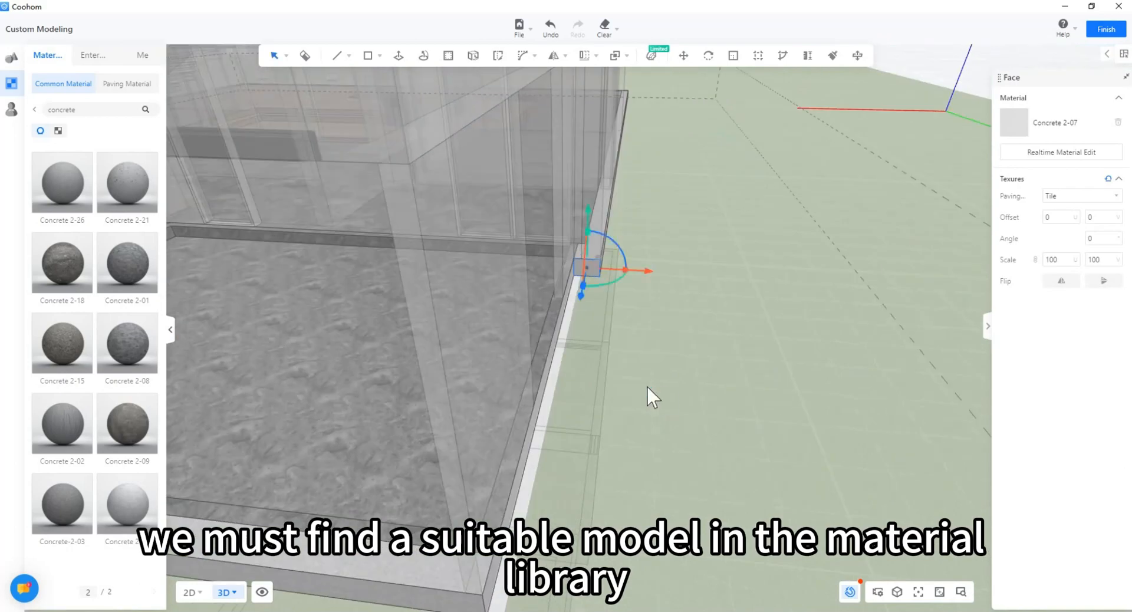
{"action": "scroll", "coordinate": [647, 395], "scroll_direction": "down", "scroll_amount": 5}
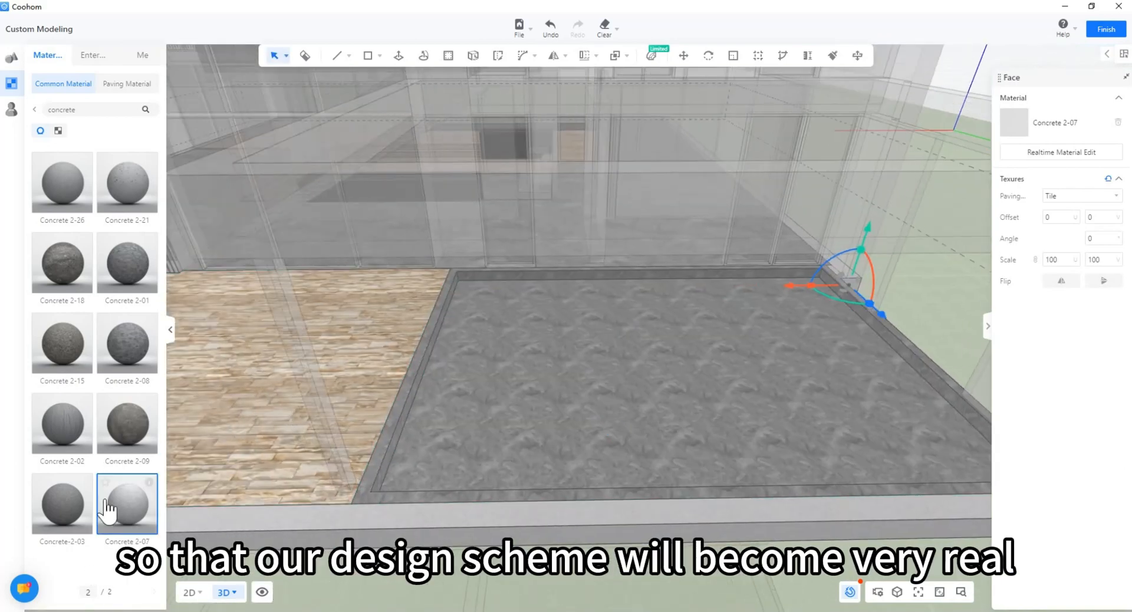
{"action": "scroll", "coordinate": [83, 207], "scroll_direction": "down", "scroll_amount": 6}
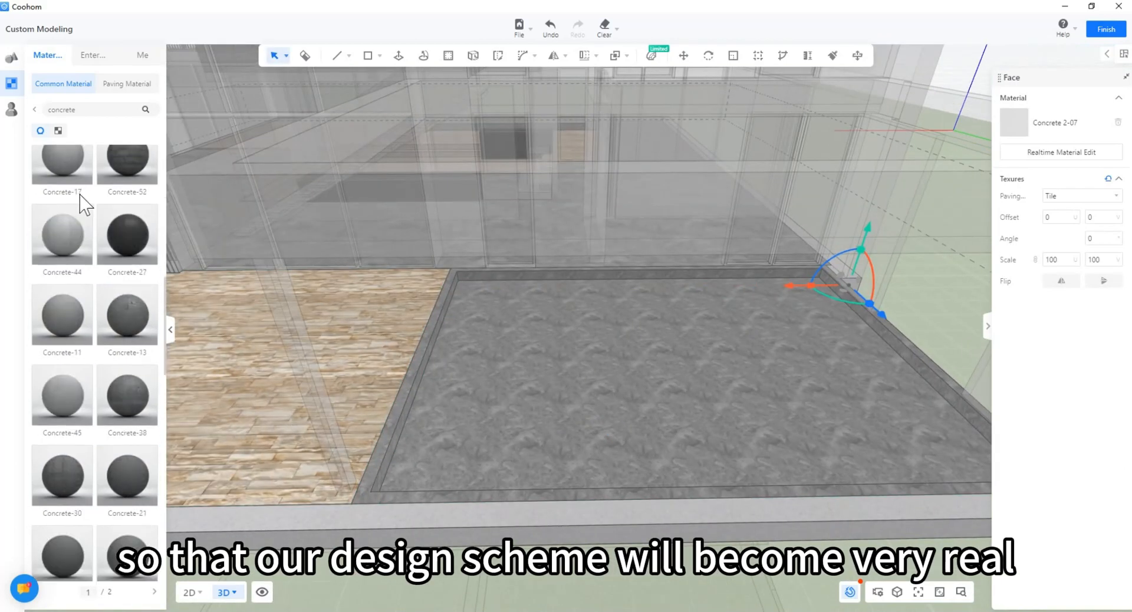
Step: Paint the pool border, back inner wall and floor with Concrete-44
{"action": "left_click", "coordinate": [409, 495]}
{"action": "scroll", "coordinate": [408, 492], "scroll_direction": "up", "scroll_amount": 3}
{"action": "right_click_drag", "start_coordinate": [351, 490], "coordinate": [377, 247]}
{"action": "left_click", "coordinate": [385, 190]}
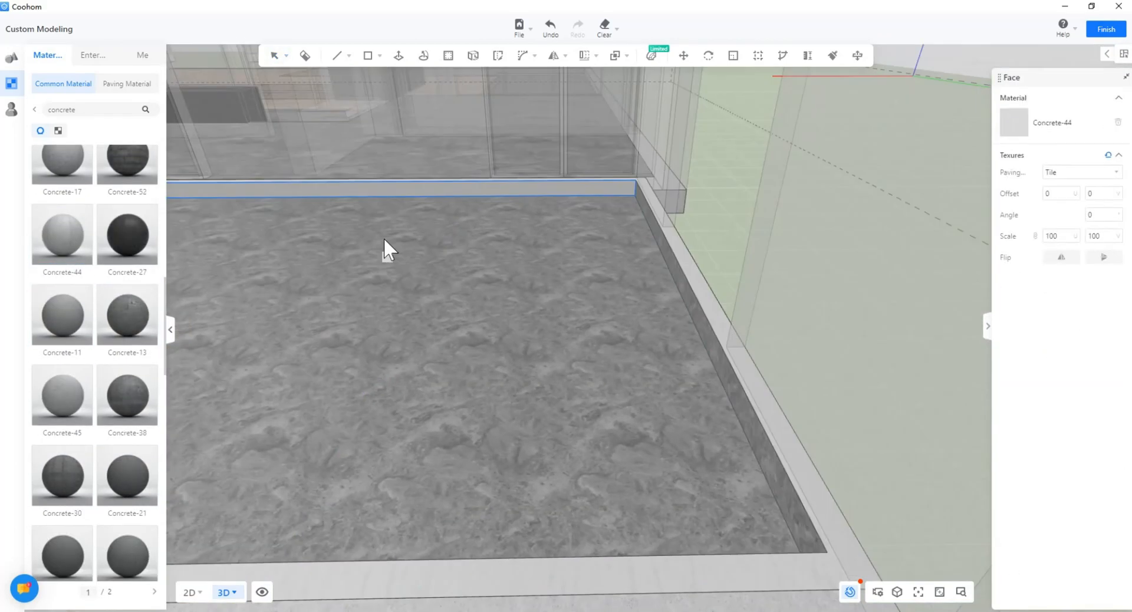
{"action": "left_click", "coordinate": [386, 245]}
{"action": "left_click", "coordinate": [854, 286]}
{"action": "mouse_move", "coordinate": [857, 345]}
{"action": "right_mouse_down"}
{"action": "mouse_move", "coordinate": [635, 204]}
{"action": "mouse_move", "coordinate": [313, 248]}
{"action": "right_mouse_up"}
{"action": "scroll", "coordinate": [523, 374], "scroll_direction": "down", "scroll_amount": 5}
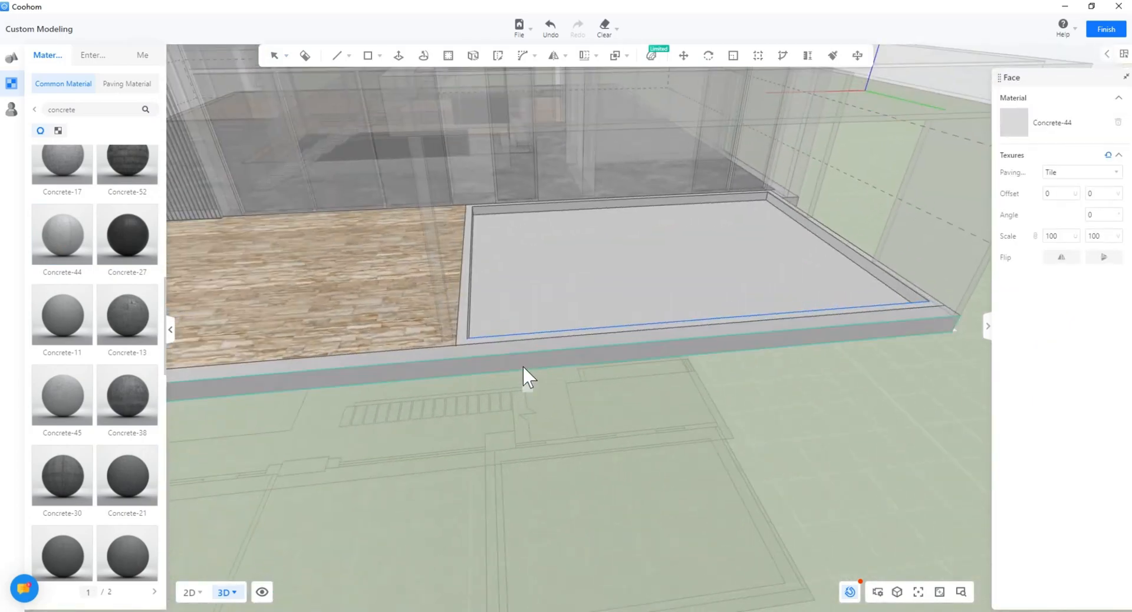
{"action": "mouse_move", "coordinate": [523, 374]}
{"action": "right_mouse_down"}
{"action": "mouse_move", "coordinate": [559, 474]}
{"action": "mouse_move", "coordinate": [937, 361]}
{"action": "mouse_move", "coordinate": [975, 389]}
{"action": "right_mouse_up"}
{"action": "scroll", "coordinate": [475, 384], "scroll_direction": "up", "scroll_amount": 3}
{"action": "right_click_drag", "start_coordinate": [475, 384], "coordinate": [379, 273]}
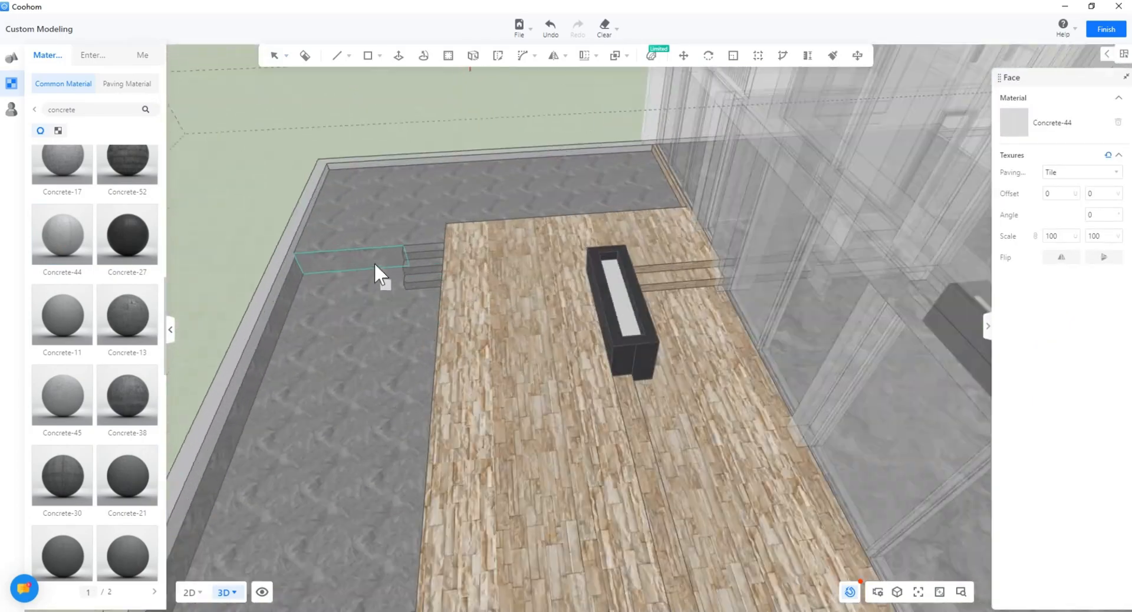
{"action": "scroll", "coordinate": [379, 259], "scroll_direction": "up", "scroll_amount": 5}
Step: Sample the light concrete and apply it to the upper floor, step treads and remaining pool faces
{"action": "key", "text": "b"}
{"action": "left_click", "coordinate": [609, 177]}
{"action": "left_click", "coordinate": [595, 283]}
{"action": "scroll", "coordinate": [558, 260], "scroll_direction": "down", "scroll_amount": 4}
{"action": "scroll", "coordinate": [558, 260], "scroll_direction": "up", "scroll_amount": 2}
{"action": "left_click", "coordinate": [644, 243]}
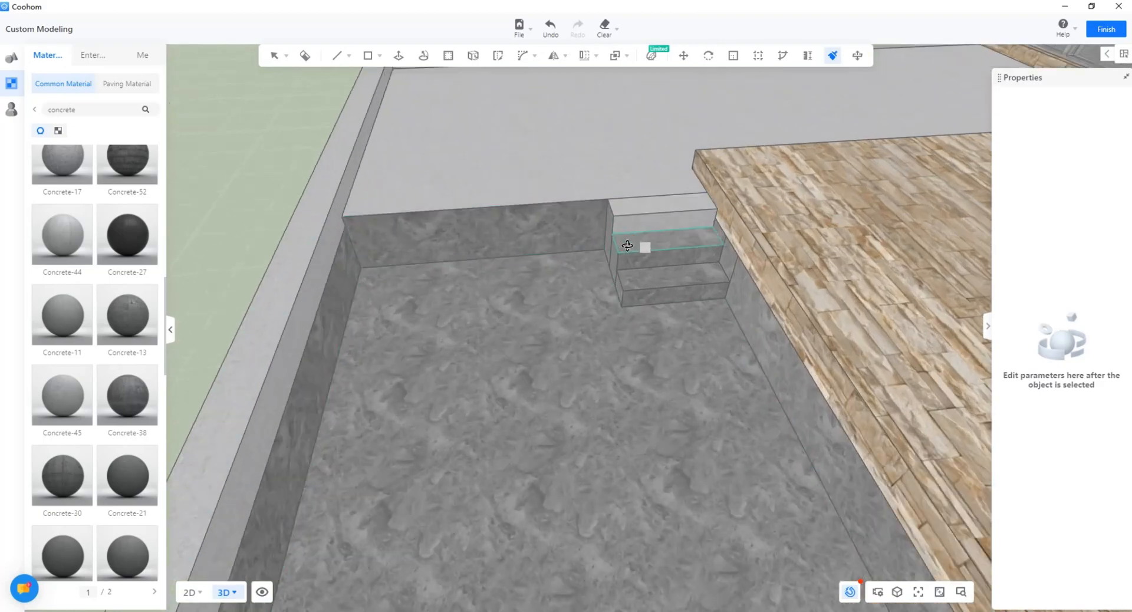
{"action": "left_click", "coordinate": [557, 236]}
{"action": "left_click", "coordinate": [569, 301]}
{"action": "left_click", "coordinate": [636, 276]}
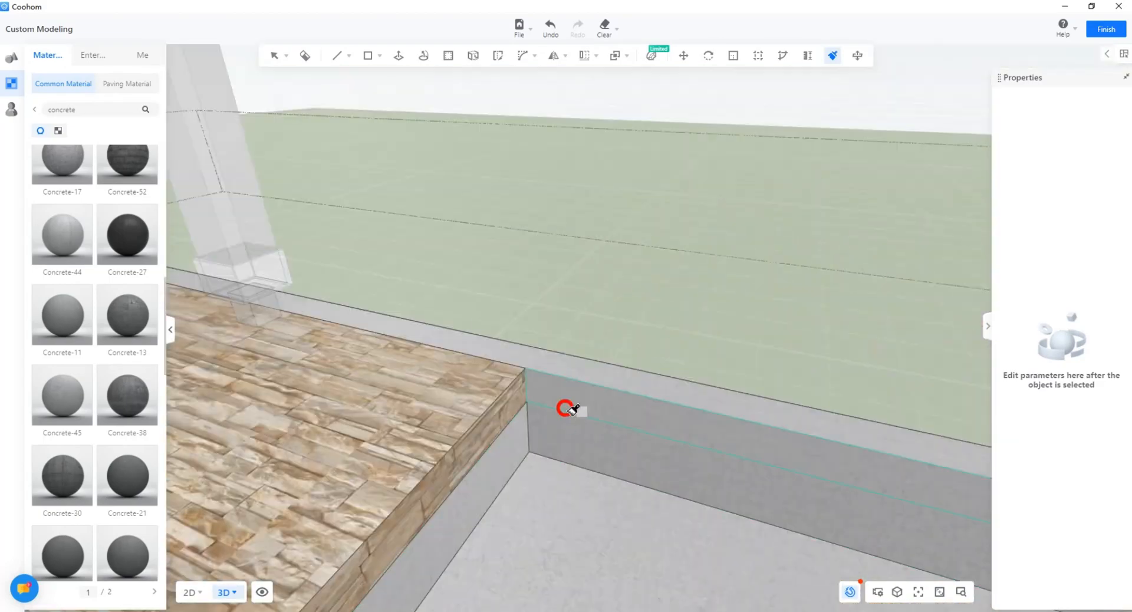
Step: Exit group editing and select the house's base group
{"action": "right_click_drag", "start_coordinate": [564, 408], "coordinate": [436, 399]}
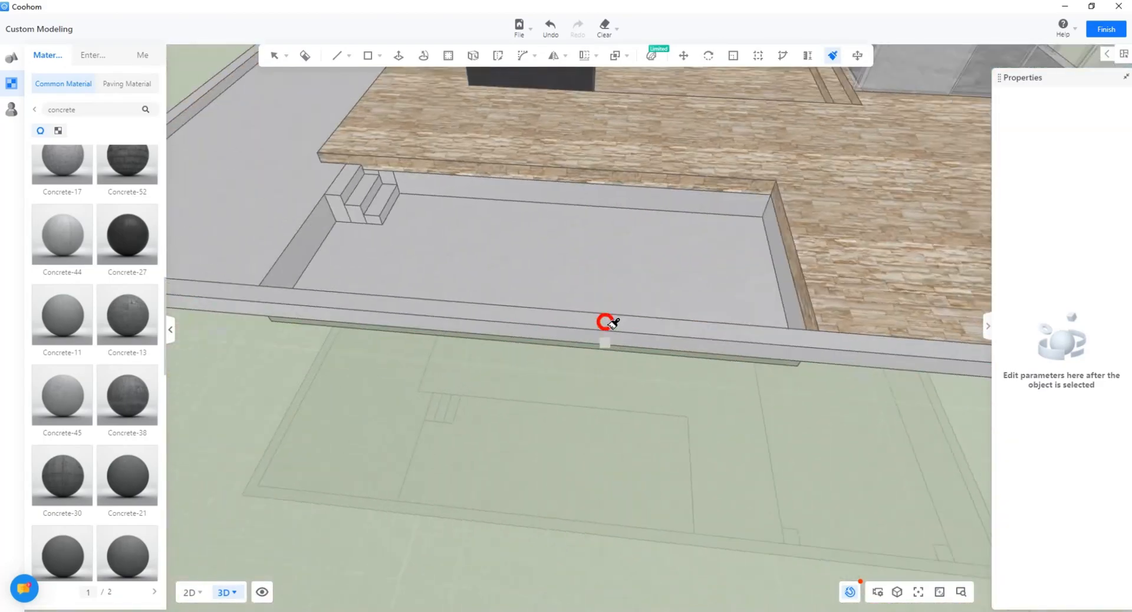
{"action": "scroll", "coordinate": [610, 323], "scroll_direction": "down", "scroll_amount": 5}
{"action": "right_click_drag", "start_coordinate": [610, 323], "coordinate": [580, 359]}
{"action": "key", "text": "Escape"}
{"action": "key", "text": "Escape"}
{"action": "left_click", "coordinate": [576, 487]}
Step: Select the floor slab group, pick Concrete 2-28, and paint the low side wall with it
{"action": "double_click", "coordinate": [655, 369]}
{"action": "scroll", "coordinate": [654, 369], "scroll_direction": "up", "scroll_amount": 3}
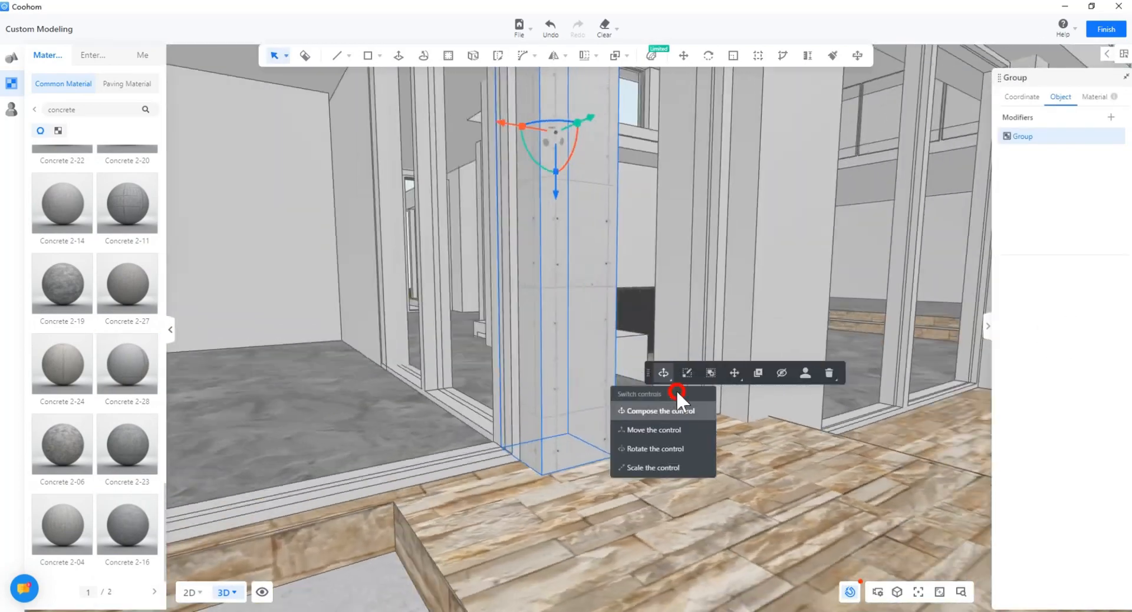
{"action": "mouse_move", "coordinate": [677, 390]}
{"action": "left_mouse_down"}
{"action": "mouse_move", "coordinate": [596, 537]}
{"action": "mouse_move", "coordinate": [441, 469]}
{"action": "mouse_move", "coordinate": [602, 468]}
{"action": "left_mouse_up"}
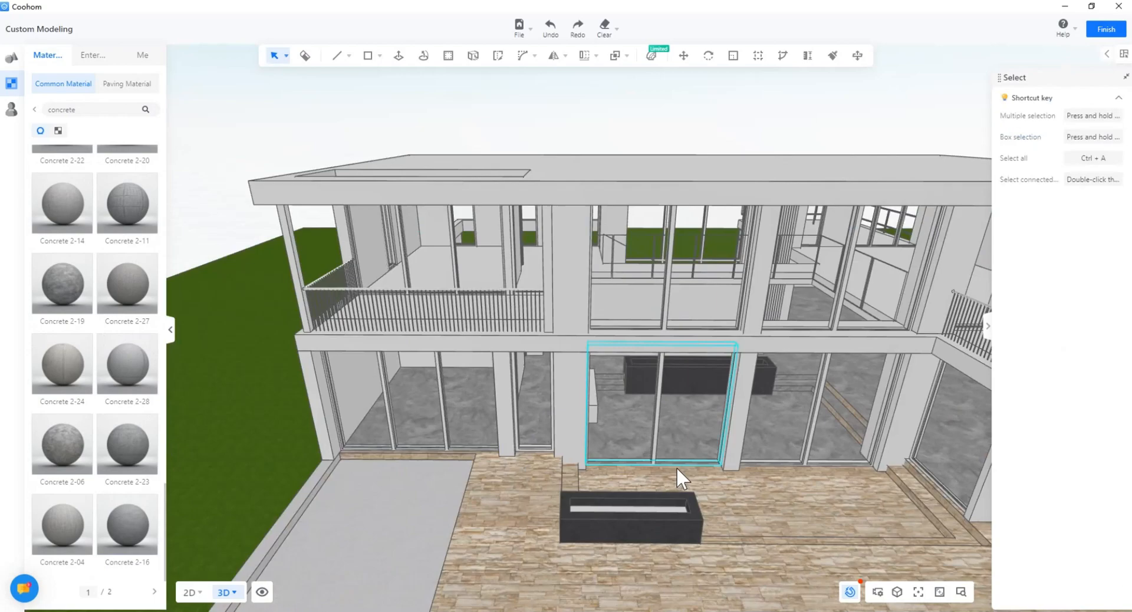
{"action": "left_click_drag", "start_coordinate": [677, 466], "coordinate": [484, 413]}
{"action": "left_click", "coordinate": [484, 413]}
{"action": "left_click_drag", "start_coordinate": [490, 455], "coordinate": [465, 454]}
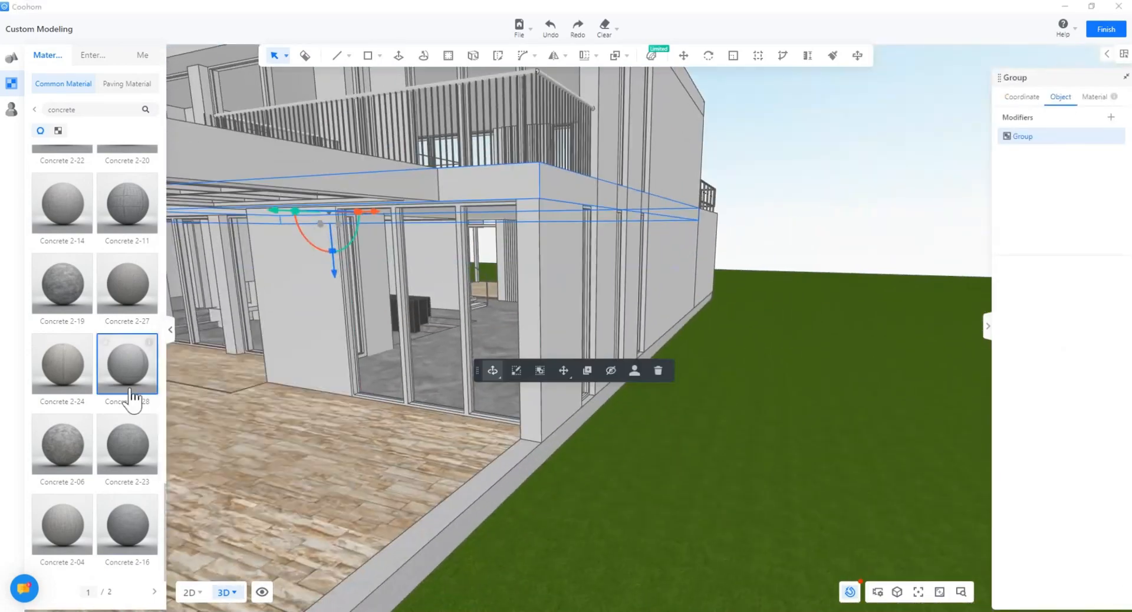
{"action": "left_click", "coordinate": [132, 393]}
{"action": "left_click_drag", "start_coordinate": [624, 395], "coordinate": [703, 404]}
{"action": "right_click_drag", "start_coordinate": [704, 405], "coordinate": [575, 237]}
{"action": "left_click", "coordinate": [535, 338]}
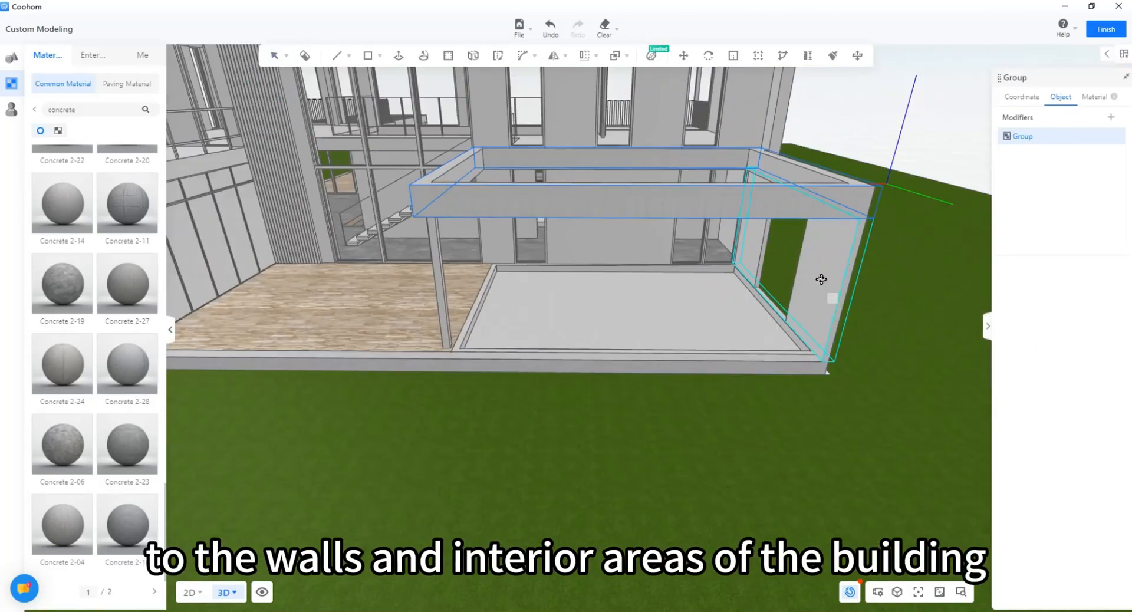
Step: Paint the side wall and the patio floor in Concrete 2-28
{"action": "right_click_drag", "start_coordinate": [821, 279], "coordinate": [536, 318]}
{"action": "left_click", "coordinate": [536, 319]}
{"action": "scroll", "coordinate": [535, 318], "scroll_direction": "up", "scroll_amount": 3}
{"action": "middle_click_drag", "start_coordinate": [535, 319], "coordinate": [611, 409]}
{"action": "left_click", "coordinate": [550, 28]}
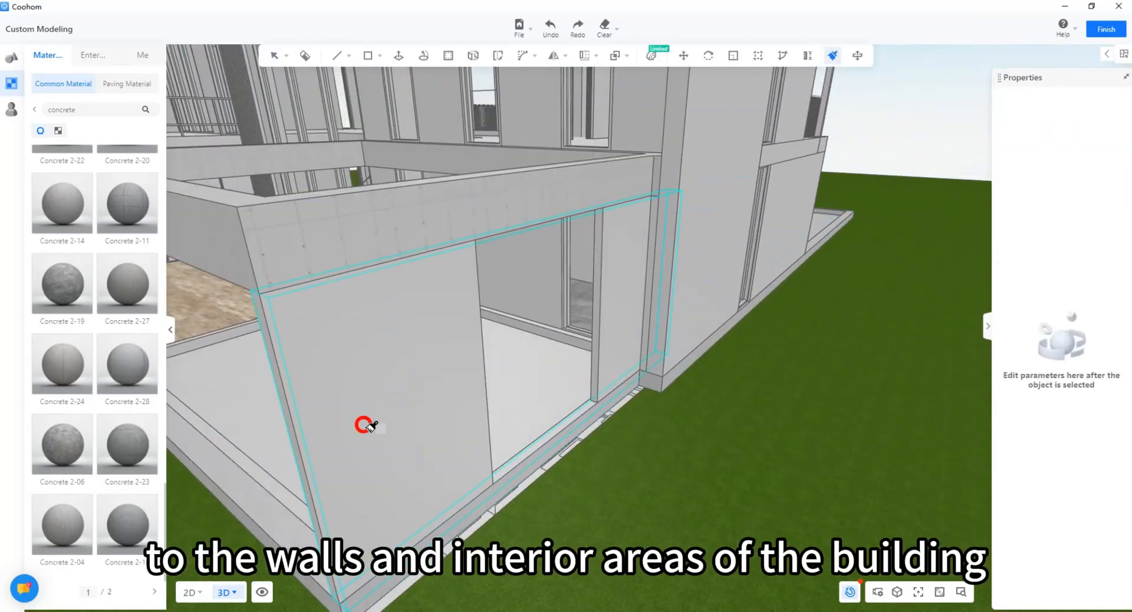
{"action": "mouse_move", "coordinate": [363, 425]}
{"action": "right_mouse_down"}
{"action": "mouse_move", "coordinate": [652, 402]}
{"action": "mouse_move", "coordinate": [533, 353]}
{"action": "mouse_move", "coordinate": [605, 334]}
{"action": "mouse_move", "coordinate": [768, 91]}
{"action": "right_mouse_up"}
{"action": "left_click", "coordinate": [532, 353]}
{"action": "key", "text": "Escape"}
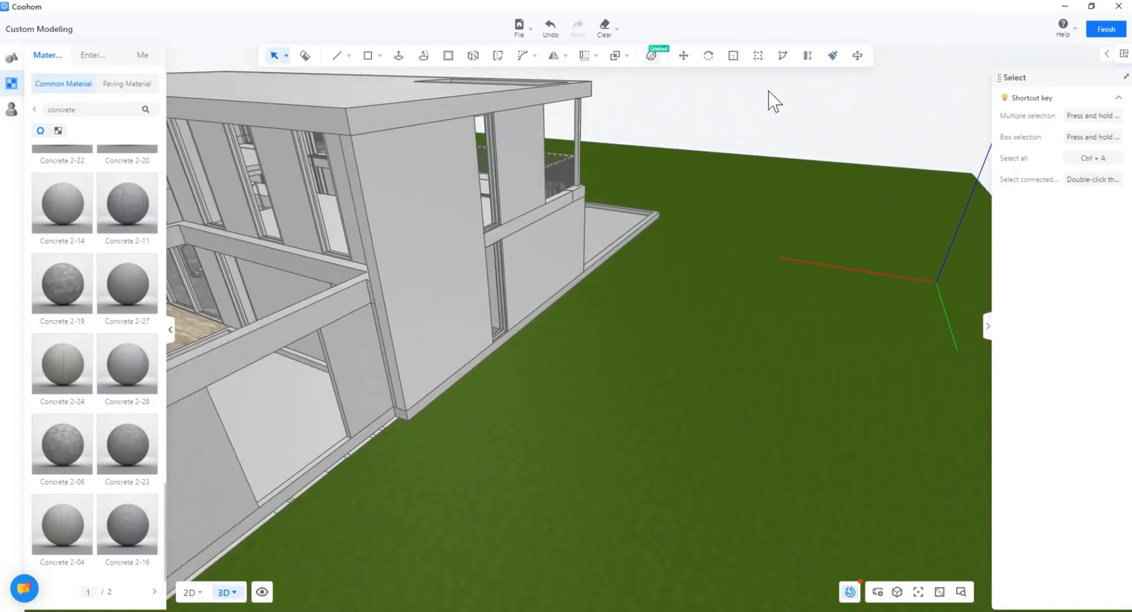
Step: Orbit to the balcony side, and briefly enter and exit the balcony slab group
{"action": "mouse_move", "coordinate": [419, 300]}
{"action": "right_mouse_down"}
{"action": "mouse_move", "coordinate": [505, 412]}
{"action": "mouse_move", "coordinate": [434, 432]}
{"action": "mouse_move", "coordinate": [579, 394]}
{"action": "mouse_move", "coordinate": [686, 337]}
{"action": "mouse_move", "coordinate": [472, 425]}
{"action": "right_mouse_up"}
{"action": "key", "text": "Escape"}
{"action": "right_click_drag", "start_coordinate": [475, 275], "coordinate": [532, 268]}
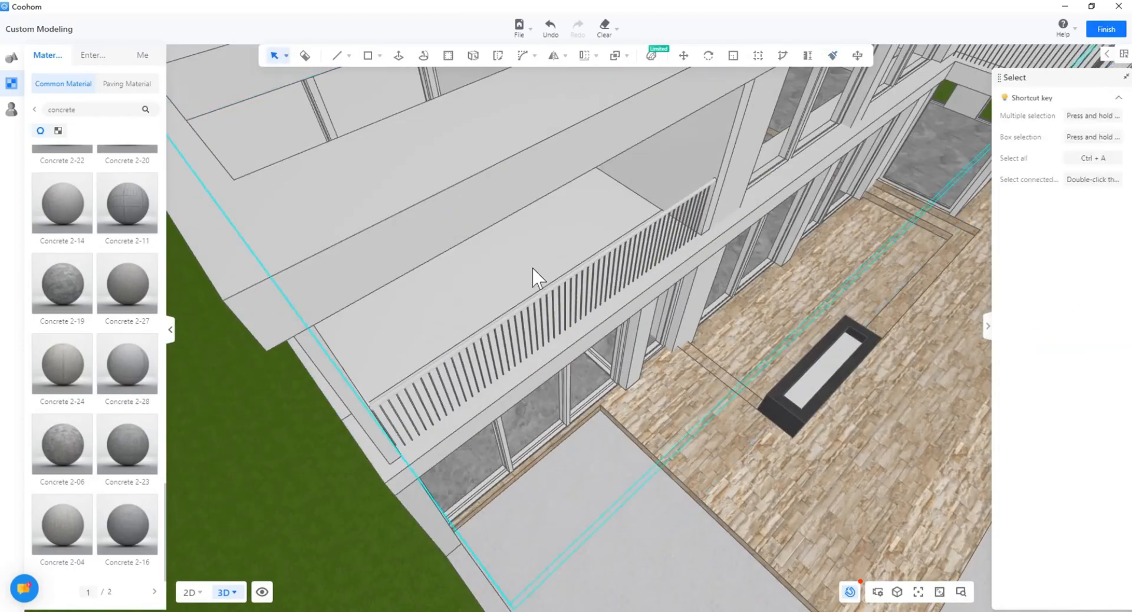
{"action": "scroll", "coordinate": [504, 310], "scroll_direction": "up", "scroll_amount": 1}
{"action": "double_click", "coordinate": [504, 310]}
{"action": "right_click_drag", "start_coordinate": [504, 310], "coordinate": [534, 357]}
{"action": "key", "text": "Escape"}
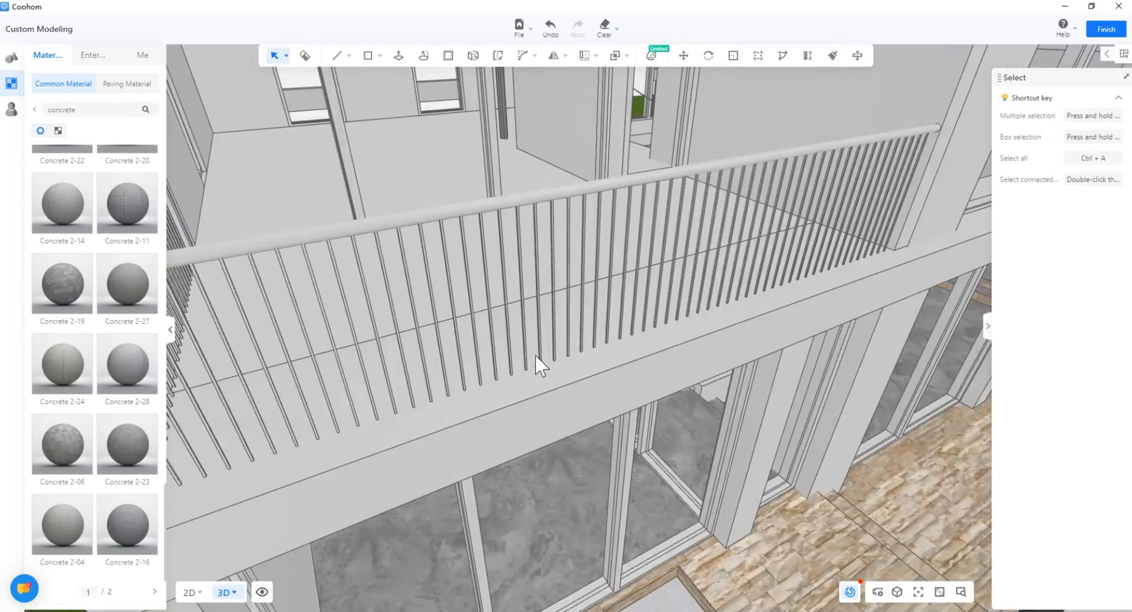
{"action": "scroll", "coordinate": [534, 357], "scroll_direction": "down", "scroll_amount": 3}
{"action": "right_click_drag", "start_coordinate": [575, 413], "coordinate": [667, 407]}
{"action": "scroll", "coordinate": [667, 407], "scroll_direction": "down", "scroll_amount": 2}
Step: Paint the balcony slab with Concrete 2-28, then orbit back to the front facade
{"action": "key", "text": "b"}
{"action": "right_click_drag", "start_coordinate": [535, 212], "coordinate": [384, 298]}
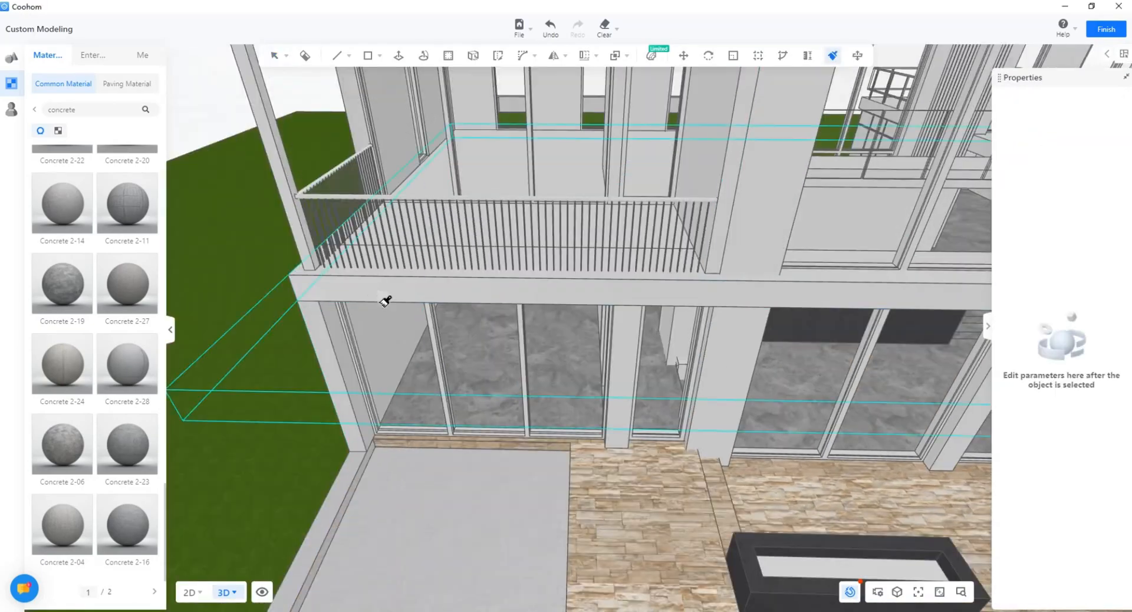
{"action": "scroll", "coordinate": [454, 377], "scroll_direction": "down", "scroll_amount": 2}
{"action": "left_click", "coordinate": [575, 440]}
{"action": "right_click_drag", "start_coordinate": [575, 440], "coordinate": [616, 305]}
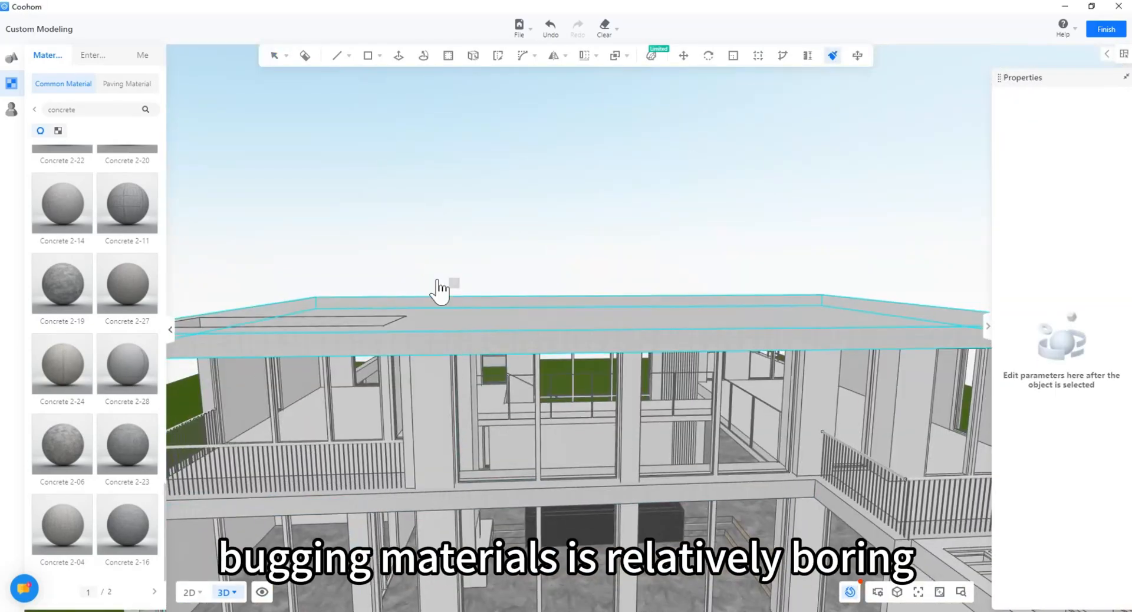
{"action": "key", "text": "Escape"}
{"action": "right_click_drag", "start_coordinate": [437, 283], "coordinate": [434, 334]}
{"action": "scroll", "coordinate": [563, 272], "scroll_direction": "up", "scroll_amount": 3}
{"action": "middle_click_drag", "start_coordinate": [564, 272], "coordinate": [525, 348]}
{"action": "right_click_drag", "start_coordinate": [525, 348], "coordinate": [667, 387]}
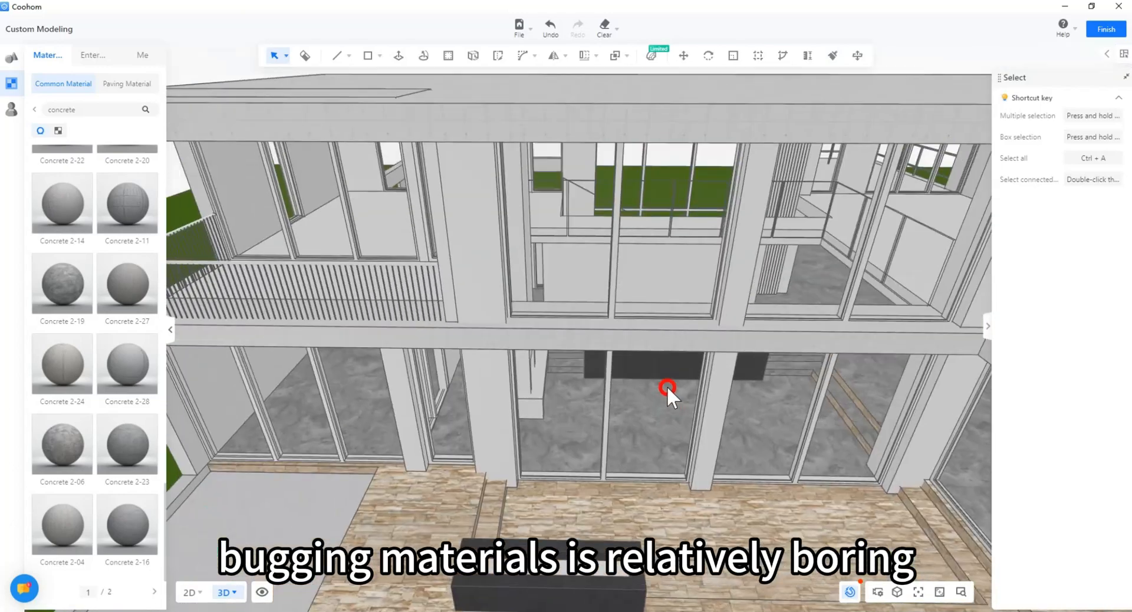
{"action": "scroll", "coordinate": [666, 384], "scroll_direction": "up", "scroll_amount": 10}
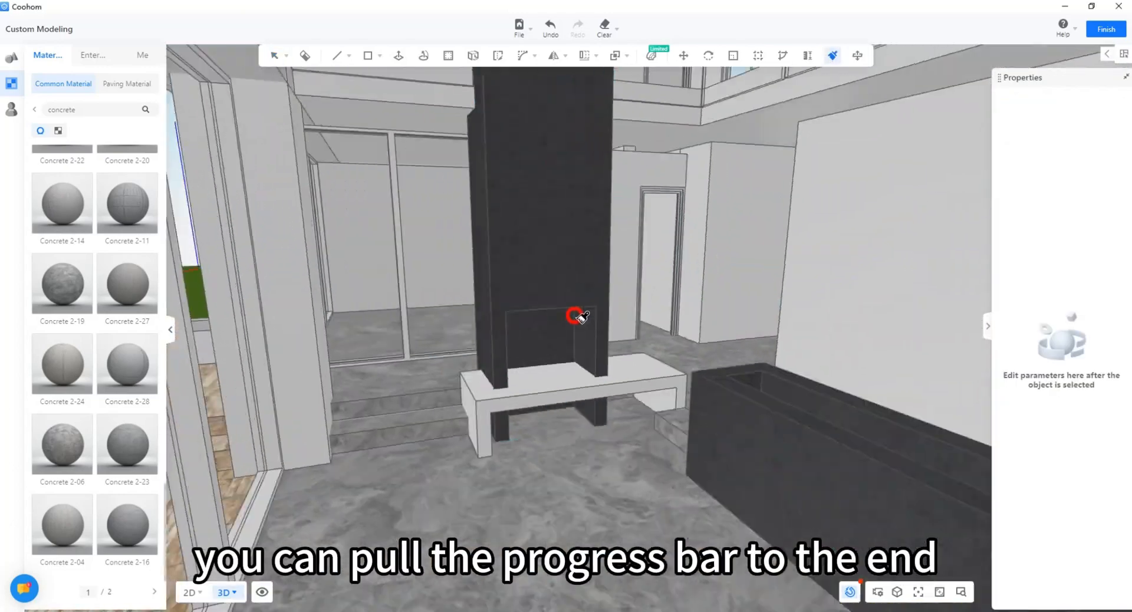
Step: Enter the dark fireplace column and browse the material categories to Stone Brick
{"action": "right_click_drag", "start_coordinate": [576, 321], "coordinate": [502, 363]}
{"action": "double_click", "coordinate": [503, 362]}
{"action": "left_click", "coordinate": [34, 109]}
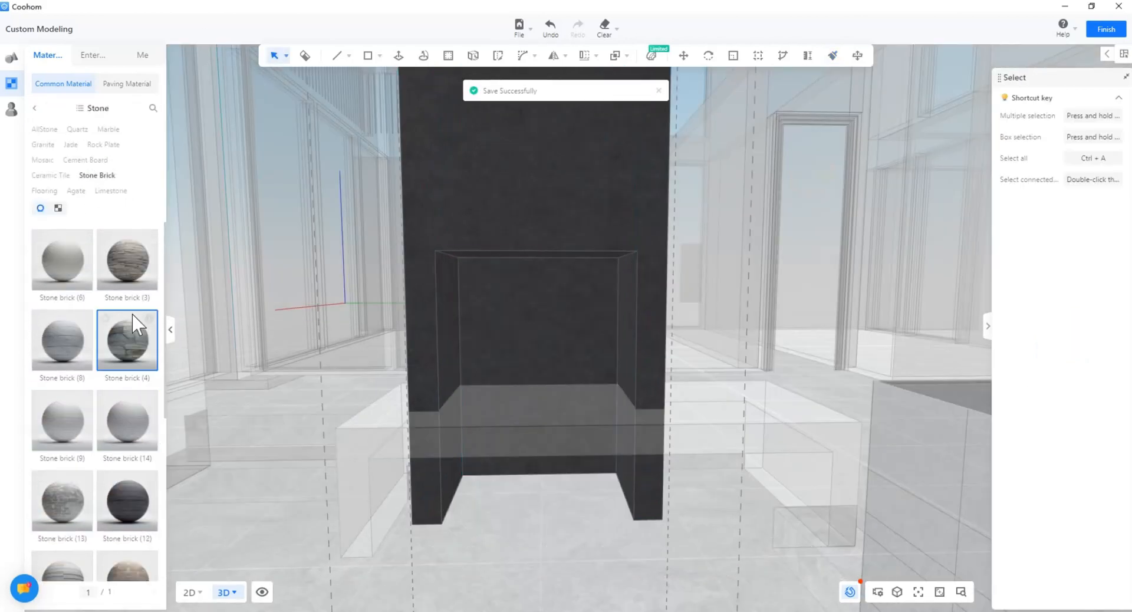
{"action": "left_click_drag", "start_coordinate": [130, 348], "coordinate": [519, 365]}
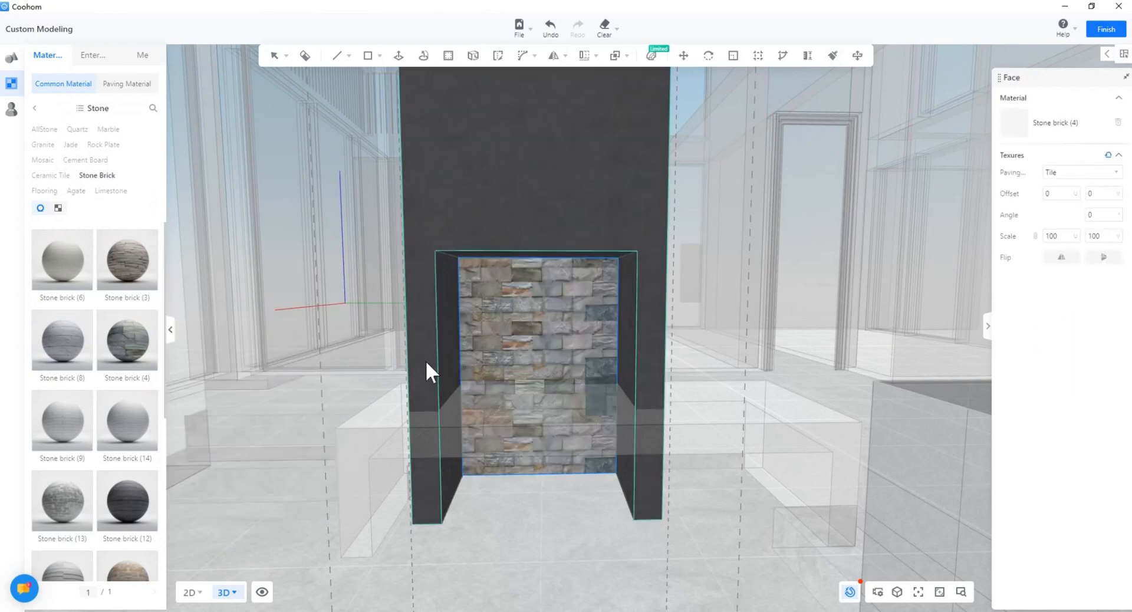
{"action": "scroll", "coordinate": [147, 366], "scroll_direction": "down", "scroll_amount": 2}
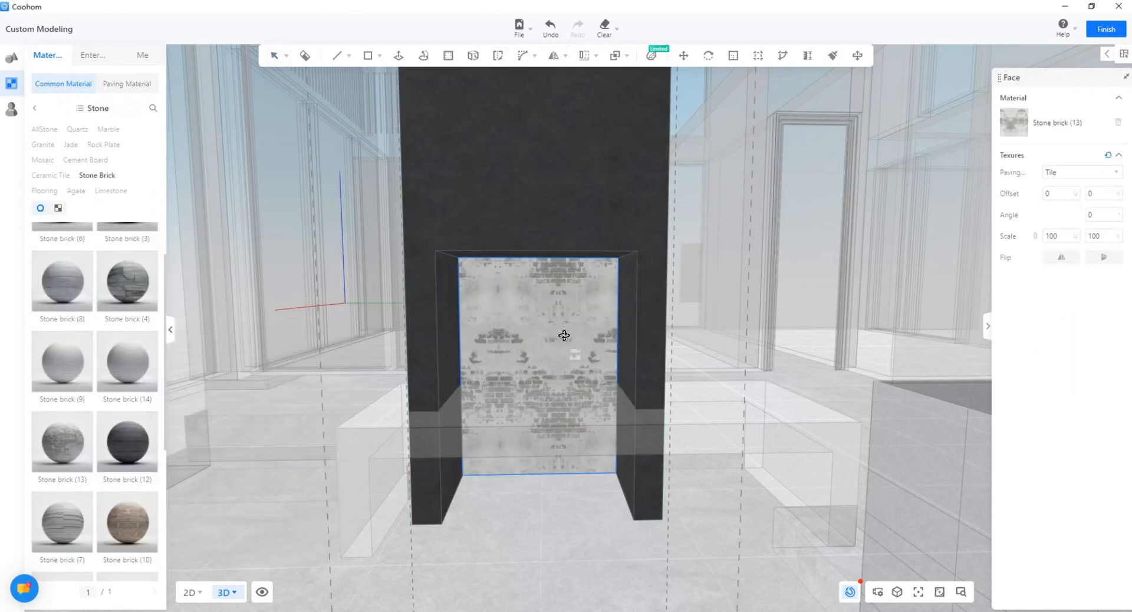
{"action": "scroll", "coordinate": [479, 357], "scroll_direction": "up", "scroll_amount": 5}
{"action": "scroll", "coordinate": [474, 356], "scroll_direction": "down", "scroll_amount": 3}
Step: Line the niche's back and both side faces with red Stone brick (10)
{"action": "left_click", "coordinate": [473, 356]}
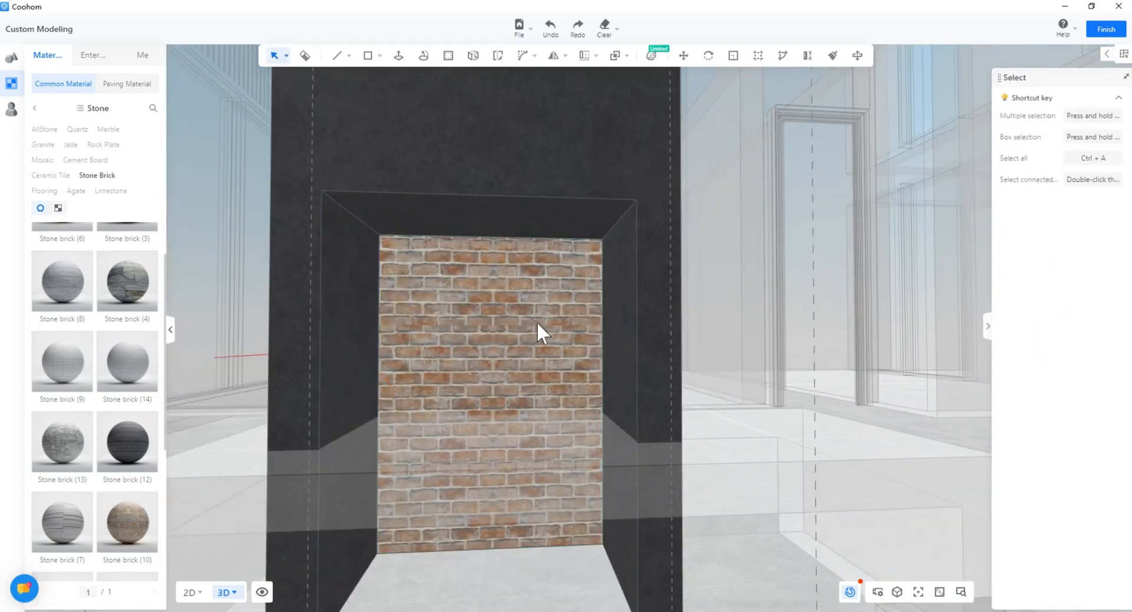
{"action": "left_click", "coordinate": [299, 387]}
{"action": "mouse_move", "coordinate": [299, 386]}
{"action": "right_mouse_down"}
{"action": "mouse_move", "coordinate": [520, 259]}
{"action": "mouse_move", "coordinate": [536, 328]}
{"action": "mouse_move", "coordinate": [468, 372]}
{"action": "mouse_move", "coordinate": [522, 345]}
{"action": "mouse_move", "coordinate": [462, 286]}
{"action": "mouse_move", "coordinate": [480, 369]}
{"action": "right_mouse_up"}
{"action": "left_click", "coordinate": [360, 277]}
{"action": "left_click", "coordinate": [495, 207]}
{"action": "scroll", "coordinate": [501, 354], "scroll_direction": "down", "scroll_amount": 5}
{"action": "key", "text": "Escape"}
{"action": "key", "text": "Escape"}
{"action": "scroll", "coordinate": [480, 369], "scroll_direction": "up", "scroll_amount": 4}
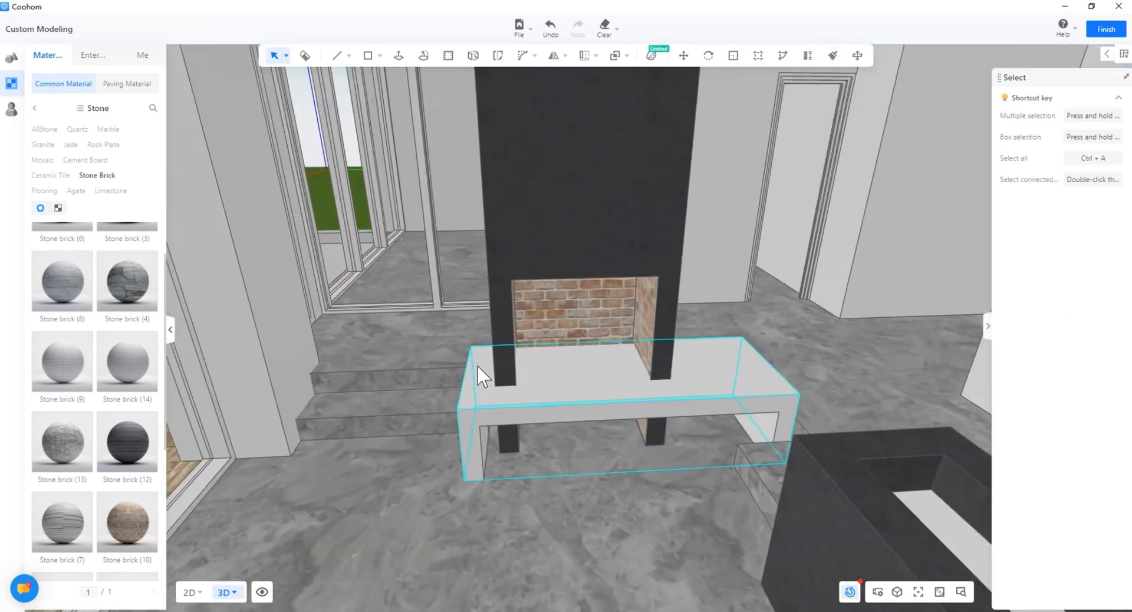
Step: Apply the Stone-35 marble to the bench
{"action": "scroll", "coordinate": [88, 313], "scroll_direction": "up", "scroll_amount": 1}
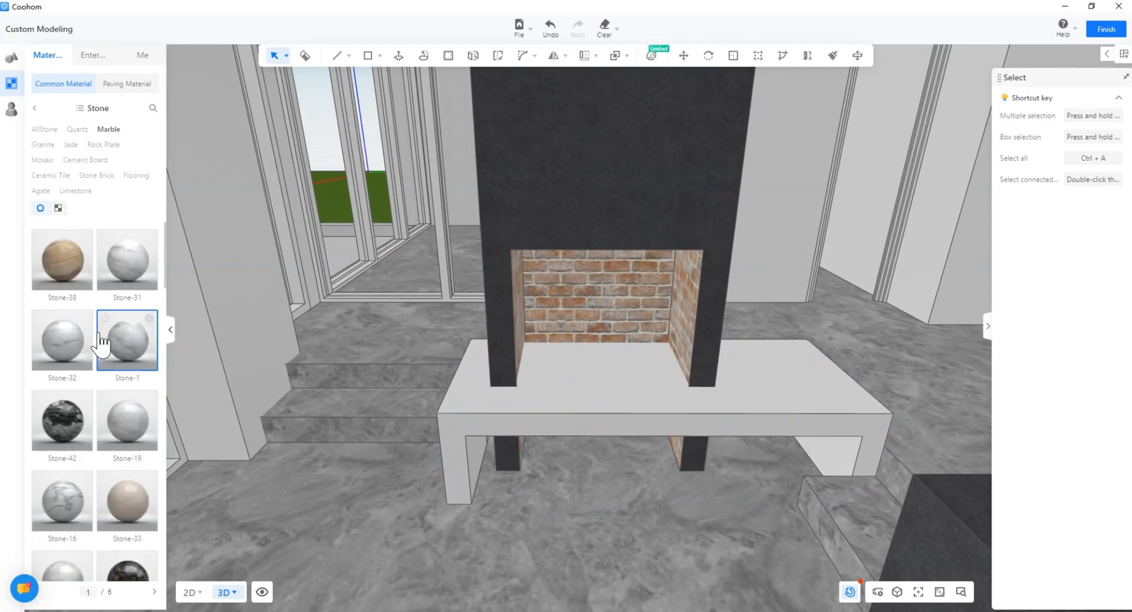
{"action": "scroll", "coordinate": [105, 340], "scroll_direction": "down", "scroll_amount": 7}
{"action": "left_click", "coordinate": [146, 390]}
{"action": "left_click", "coordinate": [520, 403]}
{"action": "scroll", "coordinate": [520, 403], "scroll_direction": "down", "scroll_amount": 3}
{"action": "right_click_drag", "start_coordinate": [519, 403], "coordinate": [579, 289]}
{"action": "key", "text": "Escape"}
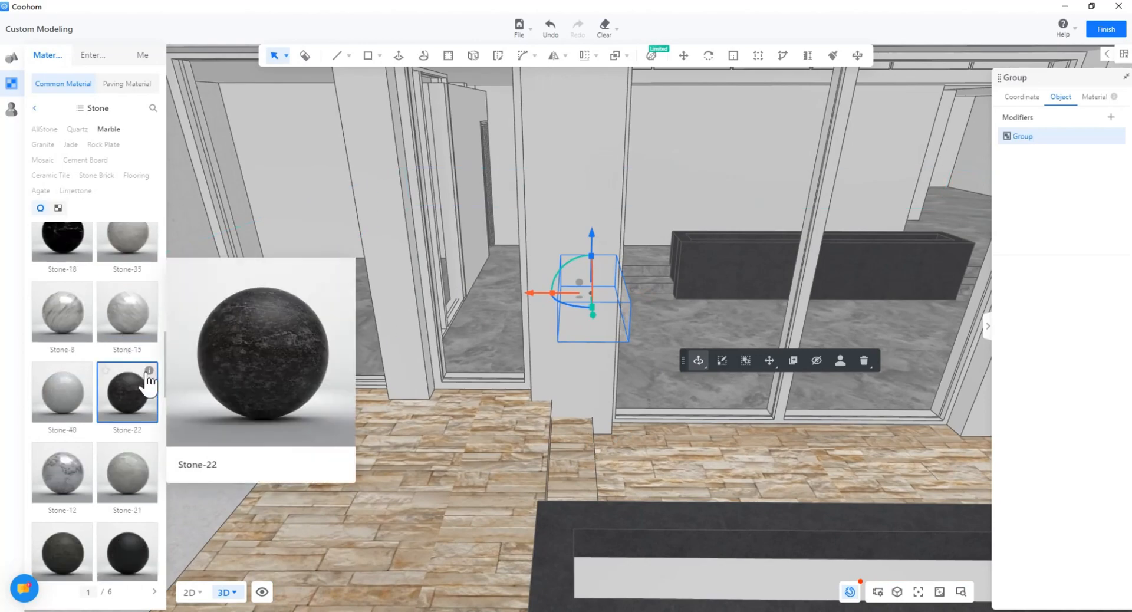
Step: Give the pillars a dark marble finish and pan up to the upper floor
{"action": "scroll", "coordinate": [118, 413], "scroll_direction": "down", "scroll_amount": 5}
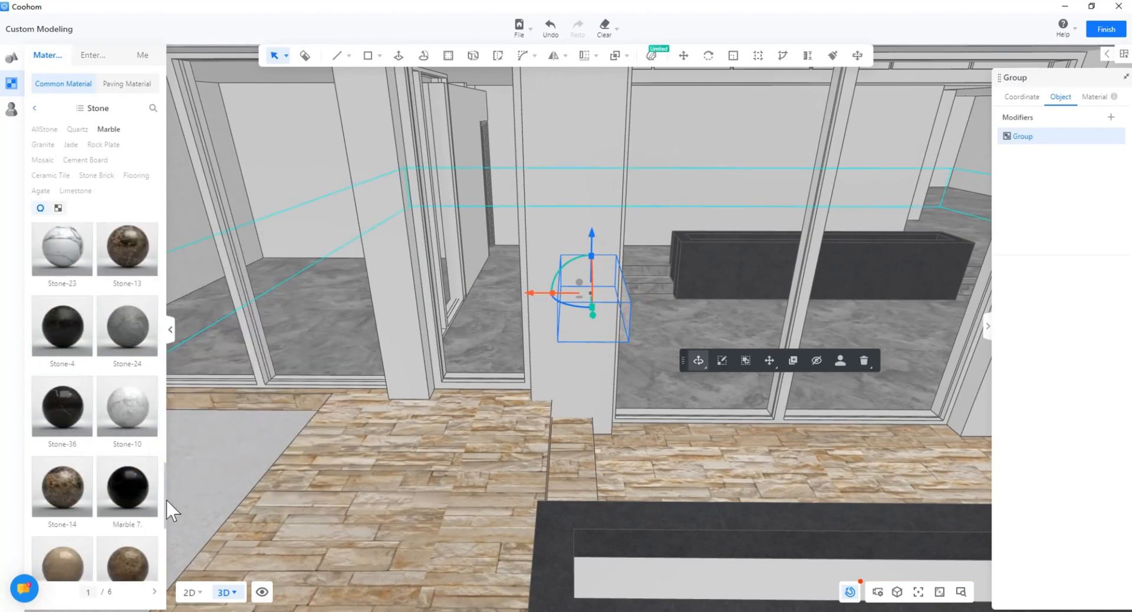
{"action": "left_click", "coordinate": [593, 376]}
{"action": "scroll", "coordinate": [593, 377], "scroll_direction": "down", "scroll_amount": 4}
{"action": "middle_click_drag", "start_coordinate": [574, 413], "coordinate": [548, 516]}
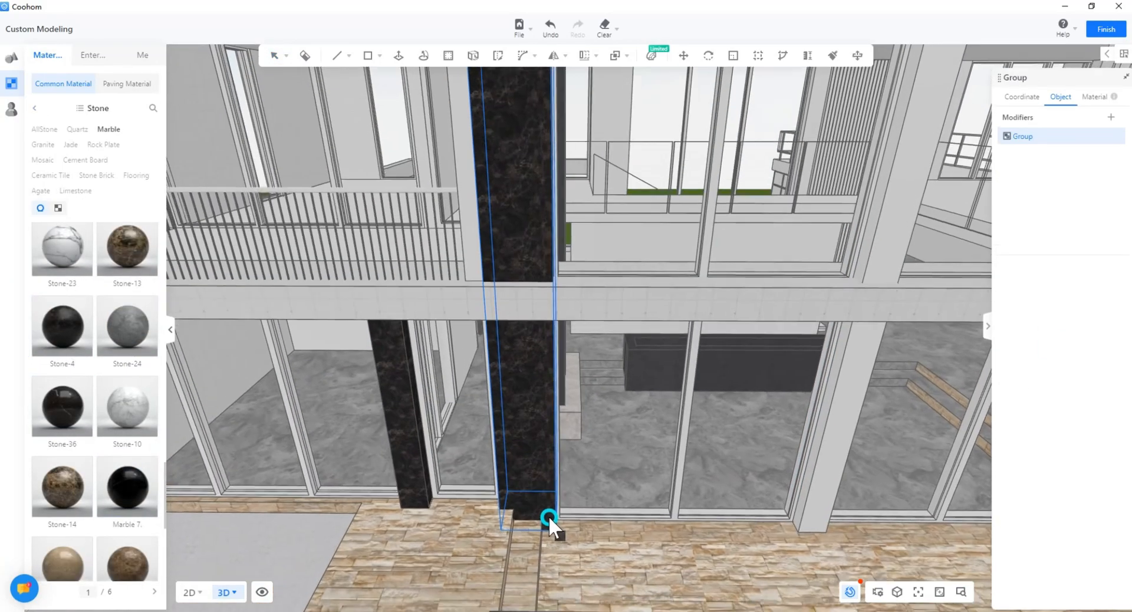
{"action": "scroll", "coordinate": [412, 527], "scroll_direction": "up", "scroll_amount": 5}
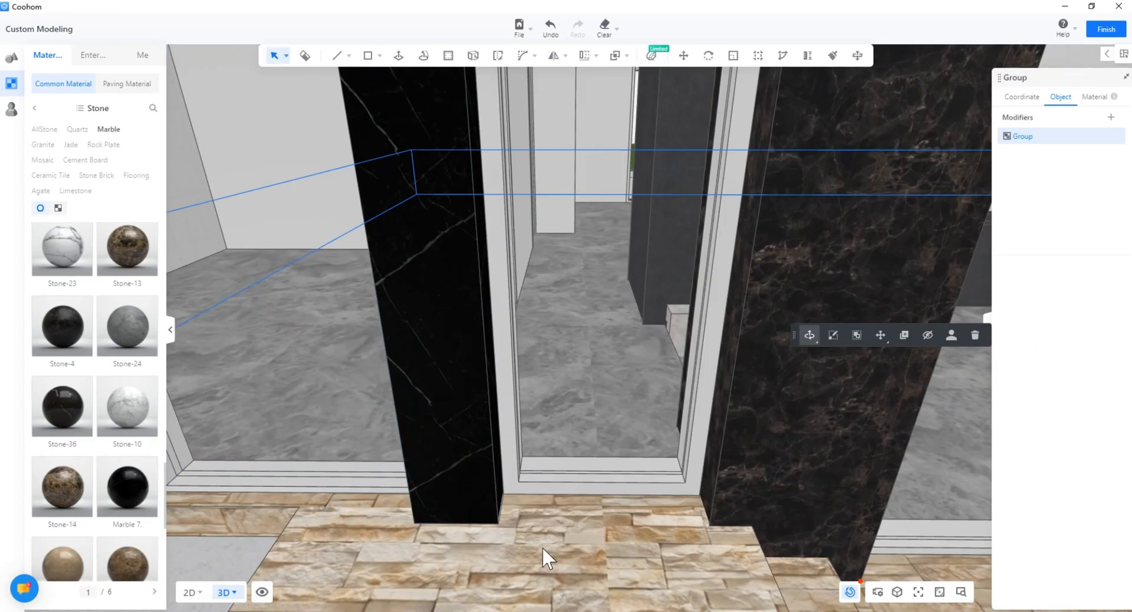
{"action": "scroll", "coordinate": [110, 484], "scroll_direction": "down", "scroll_amount": 4}
{"action": "scroll", "coordinate": [106, 454], "scroll_direction": "down", "scroll_amount": 3}
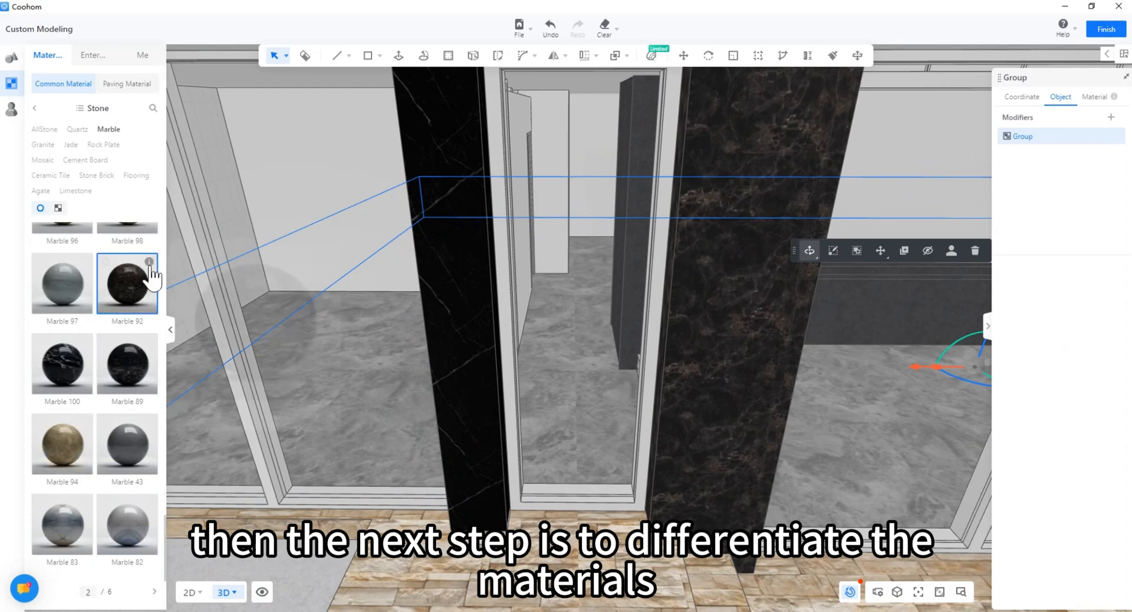
{"action": "scroll", "coordinate": [149, 268], "scroll_direction": "up", "scroll_amount": 11}
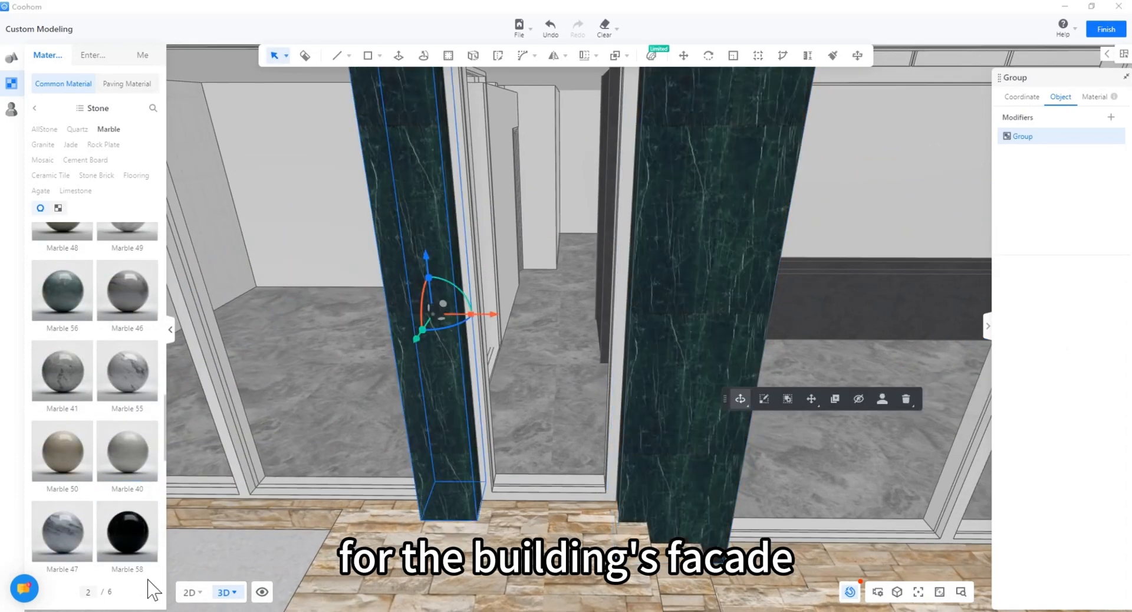
{"action": "scroll", "coordinate": [94, 412], "scroll_direction": "down", "scroll_amount": 5}
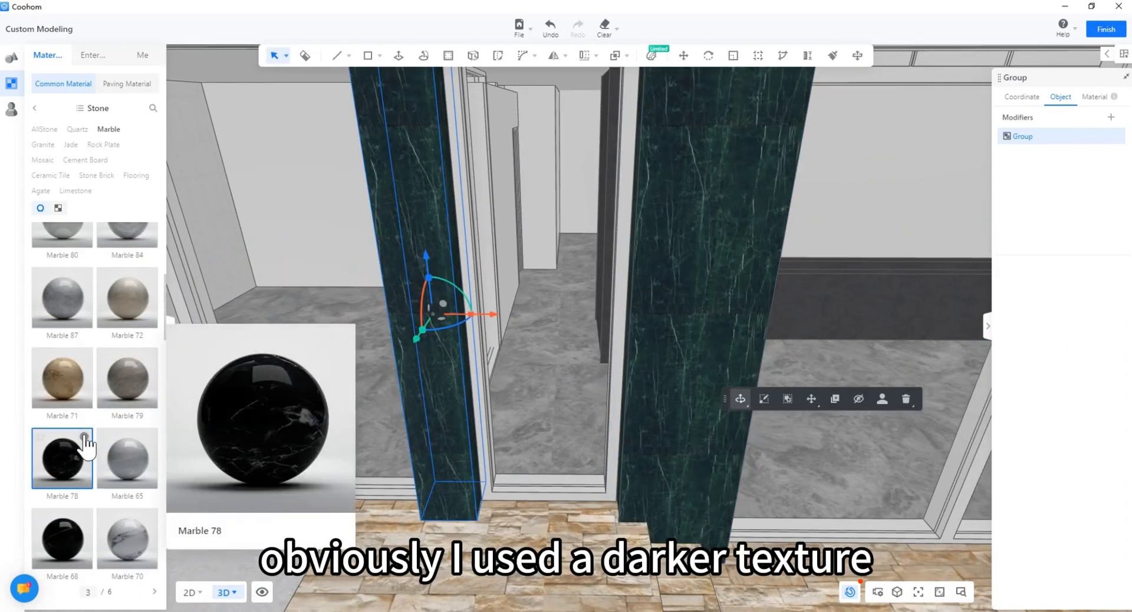
Step: Apply Marble-black to the left column
{"action": "mouse_move", "coordinate": [87, 523]}
{"action": "scroll", "coordinate": [135, 478], "scroll_direction": "down", "scroll_amount": 1}
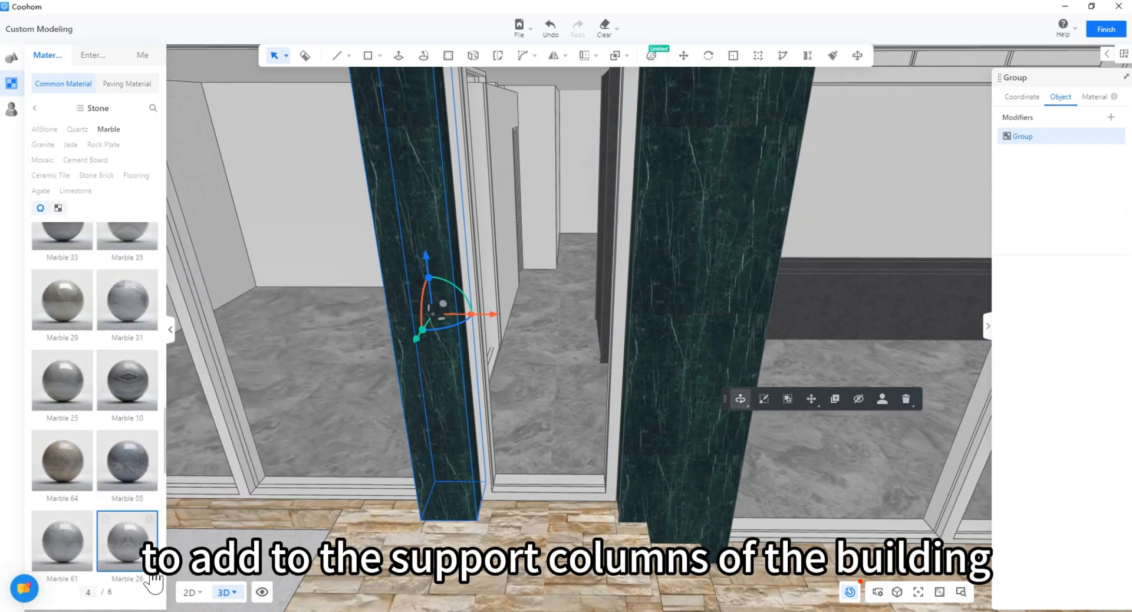
{"action": "scroll", "coordinate": [137, 543], "scroll_direction": "up", "scroll_amount": 20}
{"action": "scroll", "coordinate": [104, 354], "scroll_direction": "down", "scroll_amount": 2}
{"action": "left_click", "coordinate": [81, 452]}
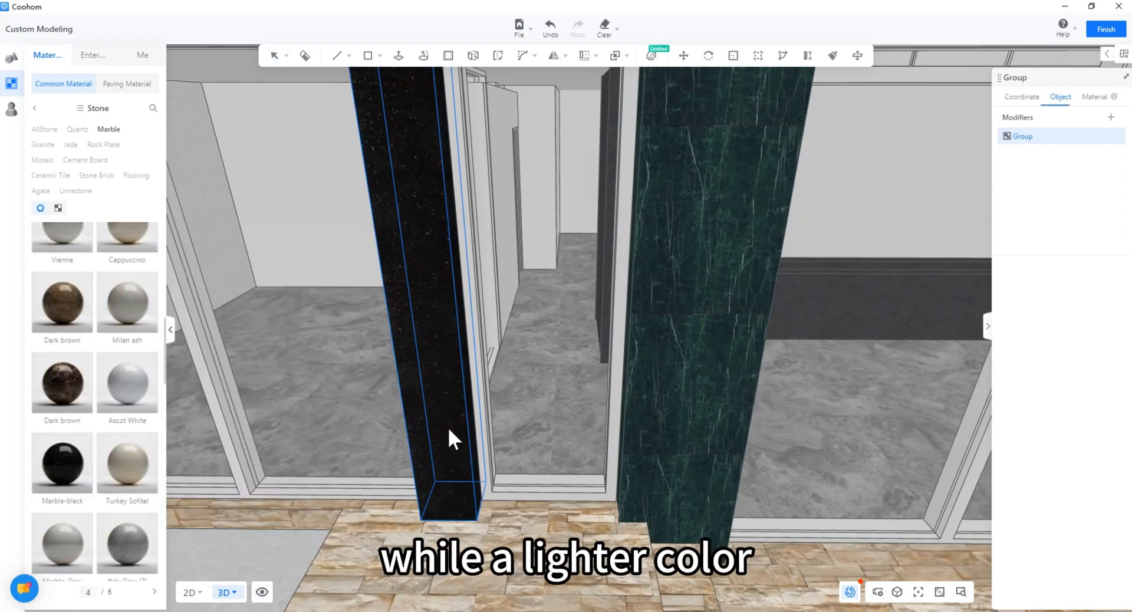
Step: Clad the next two light columns along the front facade in dark marble
{"action": "scroll", "coordinate": [142, 580], "scroll_direction": "down", "scroll_amount": 5}
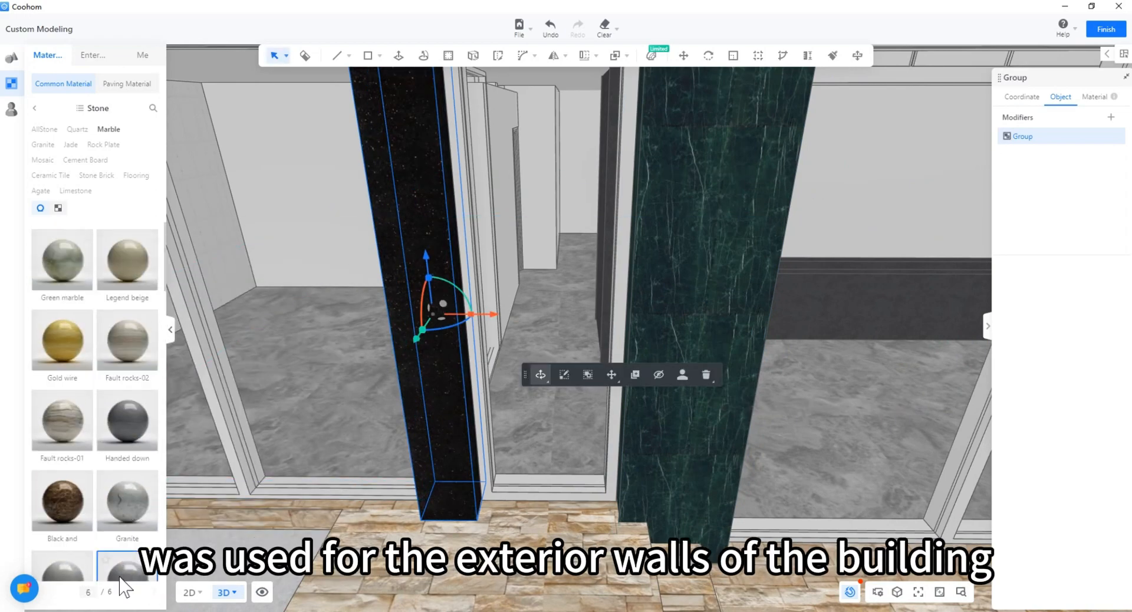
{"action": "scroll", "coordinate": [157, 504], "scroll_direction": "down", "scroll_amount": 5}
{"action": "mouse_move", "coordinate": [150, 430]}
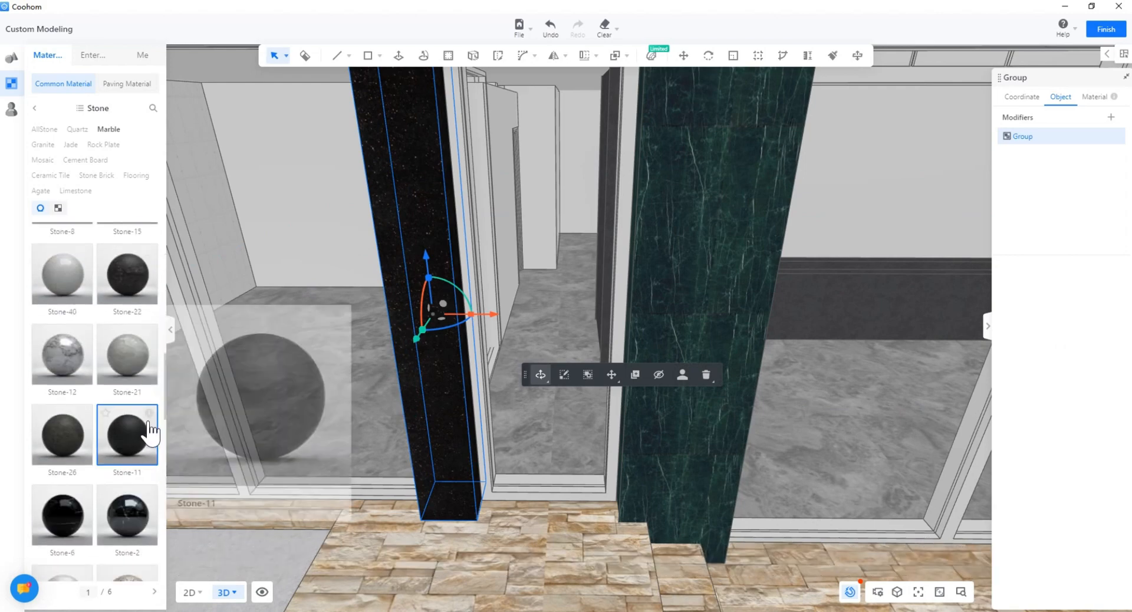
{"action": "scroll", "coordinate": [152, 370], "scroll_direction": "up", "scroll_amount": 2}
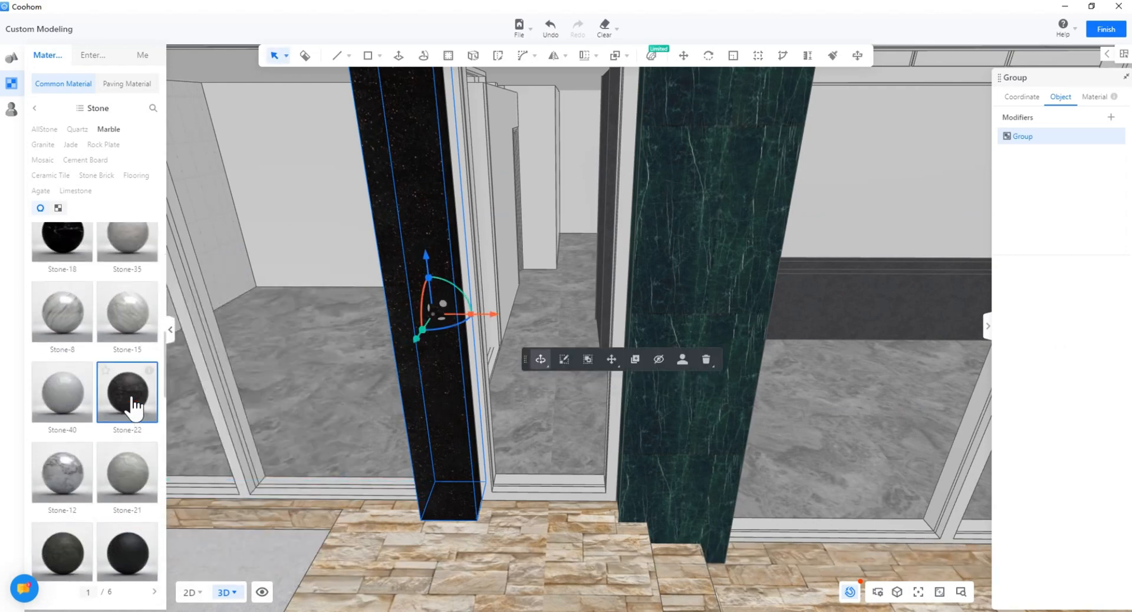
{"action": "scroll", "coordinate": [582, 504], "scroll_direction": "down", "scroll_amount": 5}
{"action": "middle_click_drag", "start_coordinate": [553, 497], "coordinate": [331, 418]}
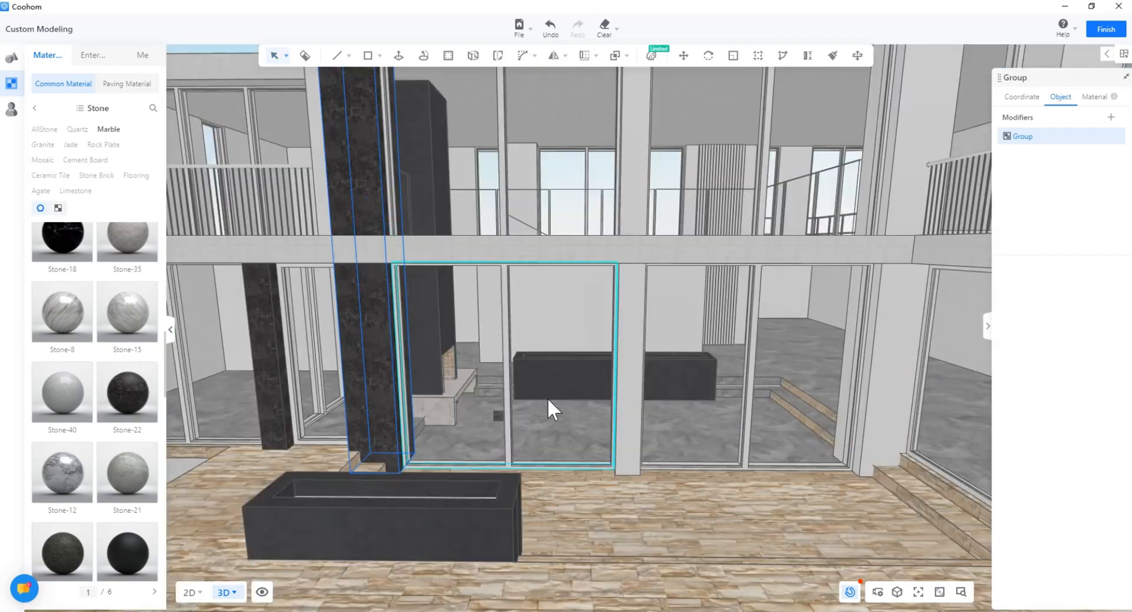
{"action": "left_click", "coordinate": [628, 378]}
{"action": "middle_click_drag", "start_coordinate": [628, 377], "coordinate": [490, 330]}
{"action": "left_click", "coordinate": [737, 373]}
{"action": "scroll", "coordinate": [737, 372], "scroll_direction": "down", "scroll_amount": 2}
{"action": "middle_click_drag", "start_coordinate": [737, 373], "coordinate": [559, 409]}
{"action": "scroll", "coordinate": [559, 409], "scroll_direction": "down", "scroll_amount": 3}
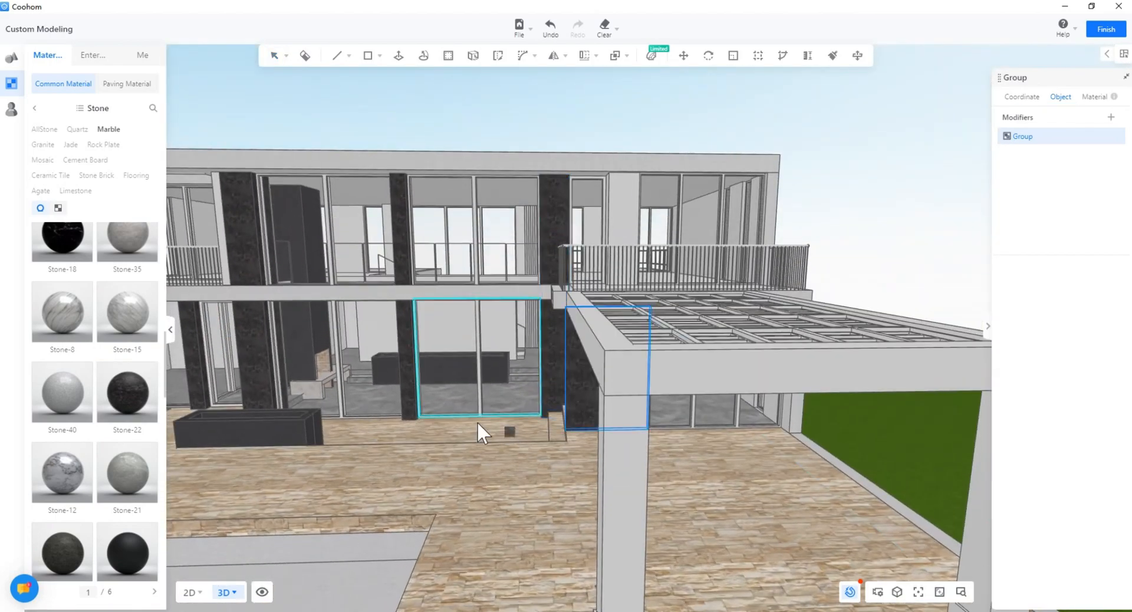
Step: Orbit around the house from the pergola roof to the front terrace
{"action": "middle_click_drag", "start_coordinate": [477, 421], "coordinate": [442, 280]}
{"action": "middle_click_drag", "start_coordinate": [687, 342], "coordinate": [660, 330]}
{"action": "middle_click_drag", "start_coordinate": [444, 345], "coordinate": [549, 251]}
{"action": "middle_click_drag", "start_coordinate": [641, 289], "coordinate": [586, 266]}
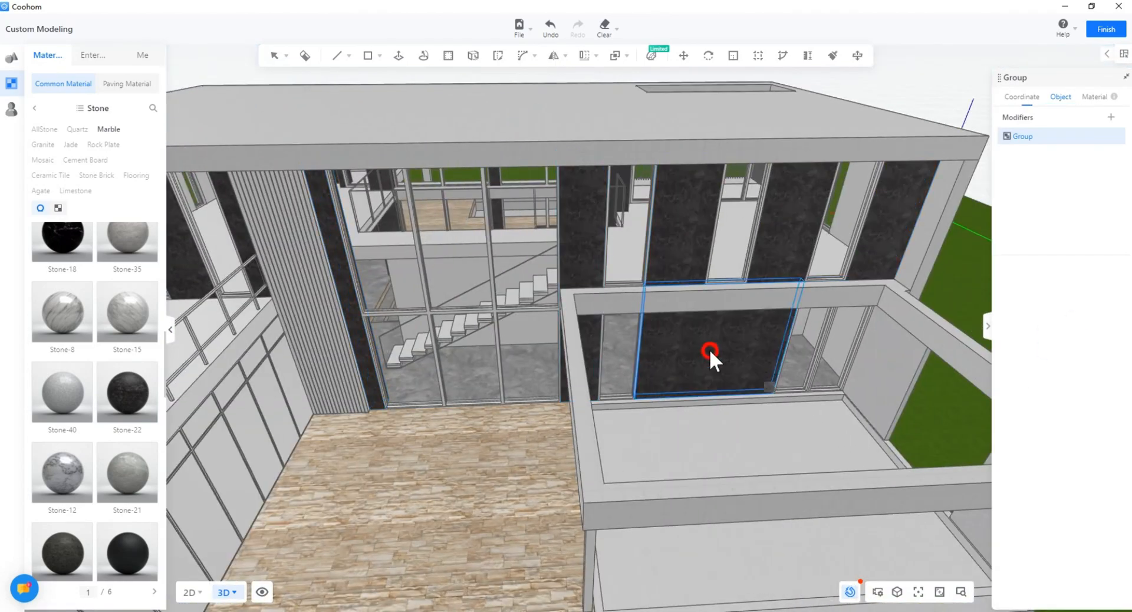
{"action": "middle_click_drag", "start_coordinate": [709, 349], "coordinate": [592, 412]}
Step: Find a wood material and apply it to the grey pergola column
{"action": "scroll", "coordinate": [649, 362], "scroll_direction": "up", "scroll_amount": 5}
{"action": "scroll", "coordinate": [592, 411], "scroll_direction": "down", "scroll_amount": 2}
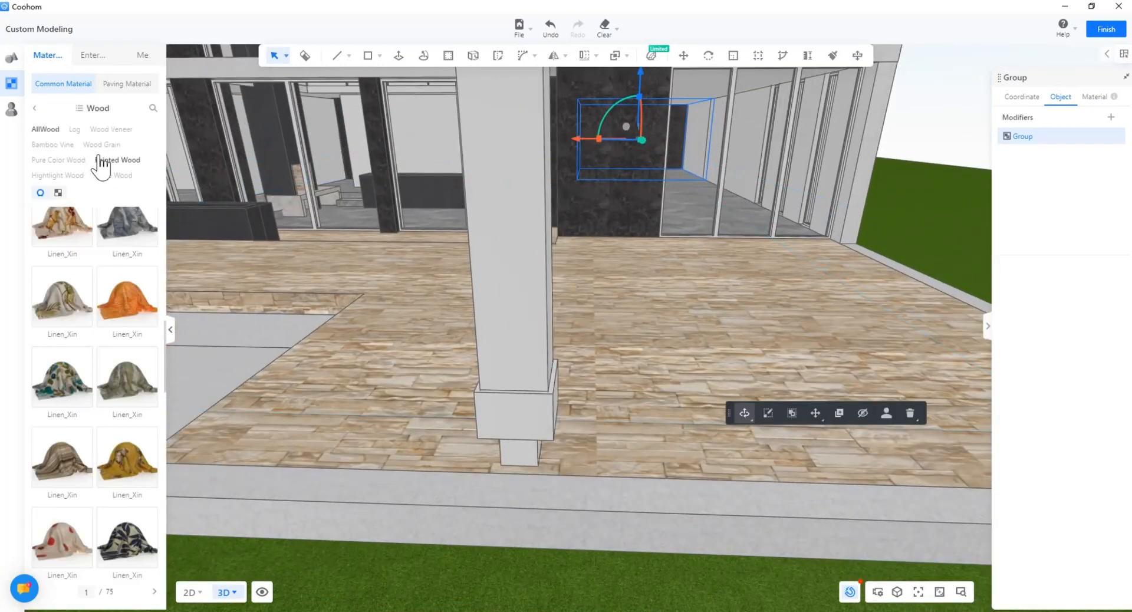
{"action": "scroll", "coordinate": [114, 304], "scroll_direction": "down", "scroll_amount": 8}
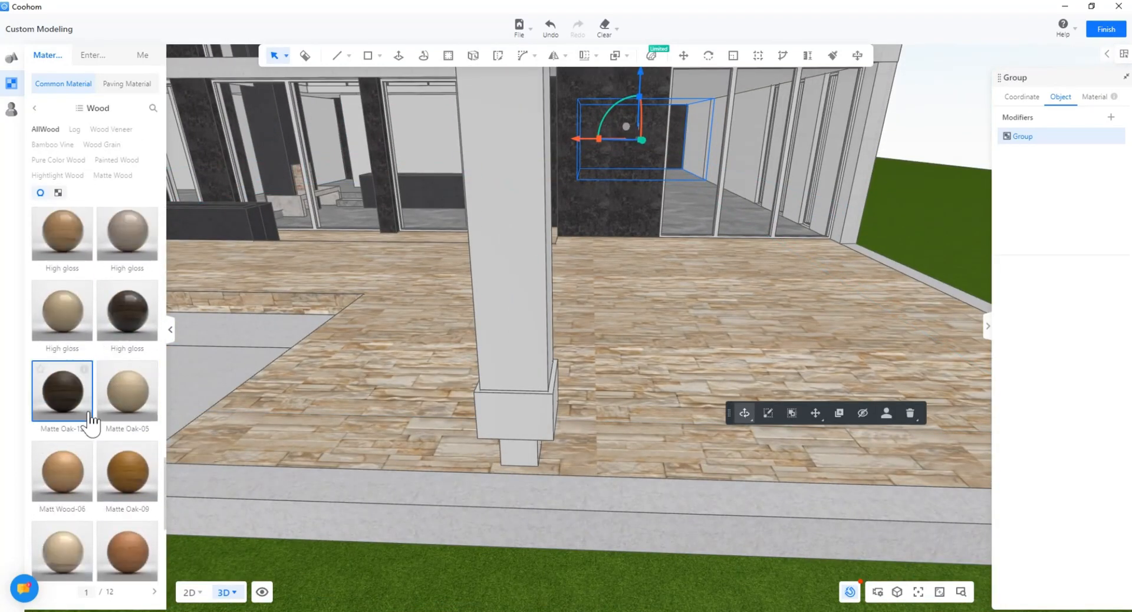
{"action": "mouse_move", "coordinate": [154, 301]}
{"action": "scroll", "coordinate": [104, 448], "scroll_direction": "down", "scroll_amount": 4}
{"action": "scroll", "coordinate": [105, 447], "scroll_direction": "down", "scroll_amount": 2}
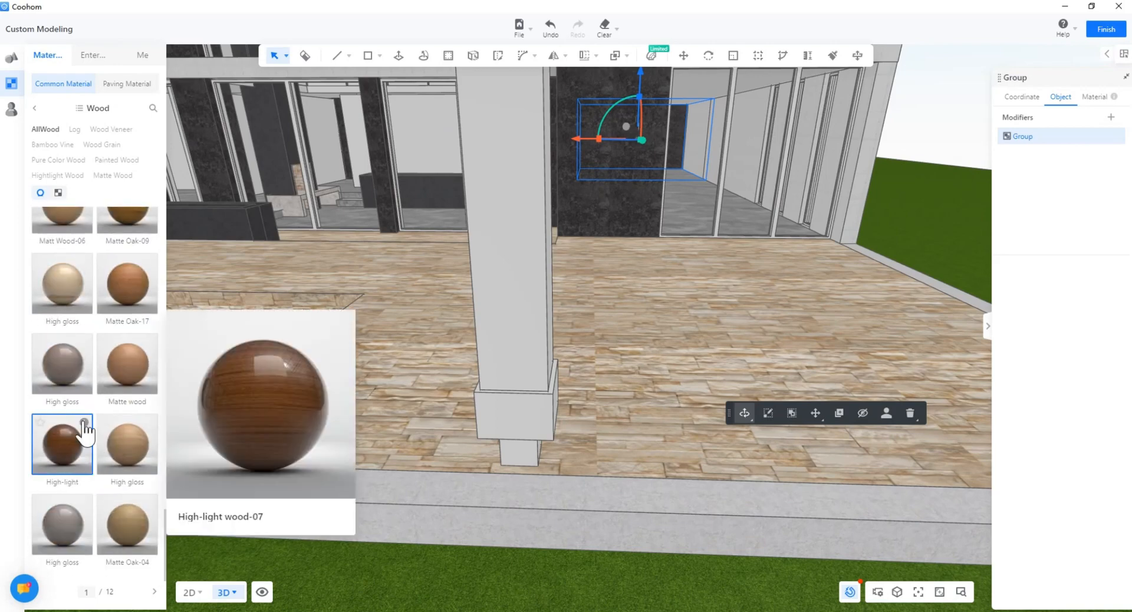
{"action": "mouse_move", "coordinate": [86, 432]}
{"action": "scroll", "coordinate": [512, 305], "scroll_direction": "down", "scroll_amount": 4}
{"action": "left_click", "coordinate": [553, 326]}
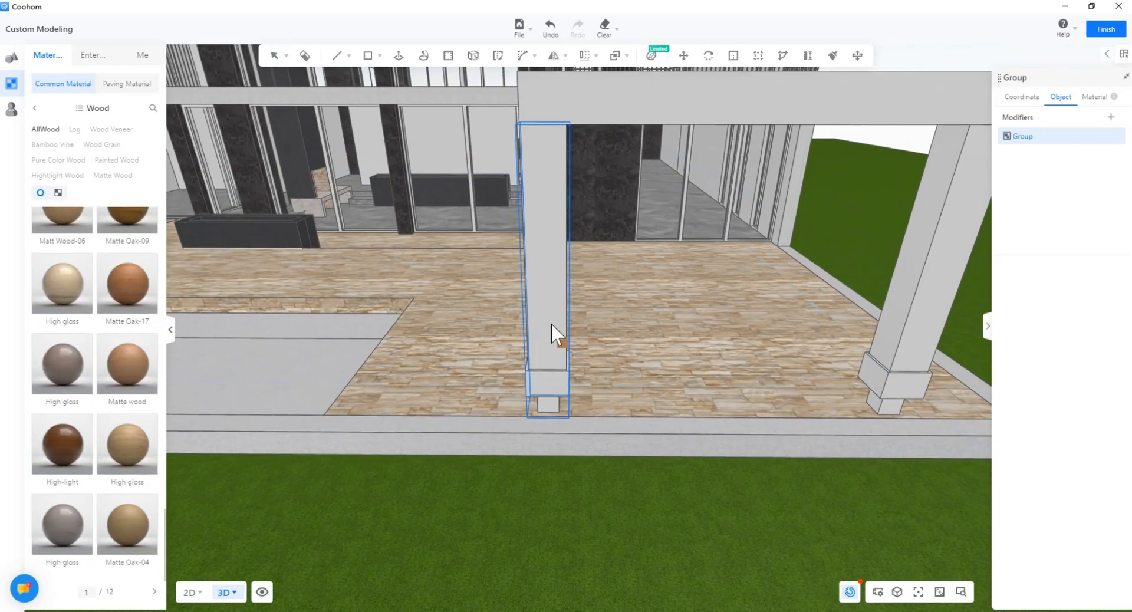
{"action": "key", "text": "Escape"}
{"action": "right_click_drag", "start_coordinate": [552, 326], "coordinate": [508, 387]}
Step: Undo the wood texture on the column and its base, then exit the column group
{"action": "scroll", "coordinate": [392, 388], "scroll_direction": "up", "scroll_amount": 5}
{"action": "scroll", "coordinate": [394, 381], "scroll_direction": "down", "scroll_amount": 2}
{"action": "key", "text": "ctrl+z"}
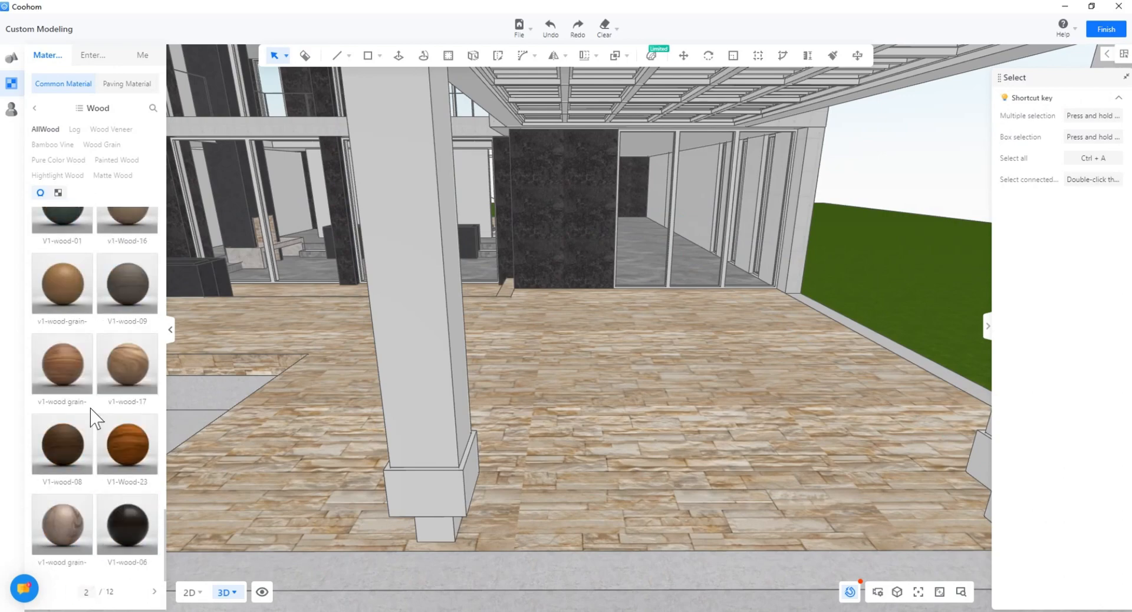
{"action": "scroll", "coordinate": [95, 425], "scroll_direction": "down", "scroll_amount": 5}
{"action": "double_click", "coordinate": [457, 409]}
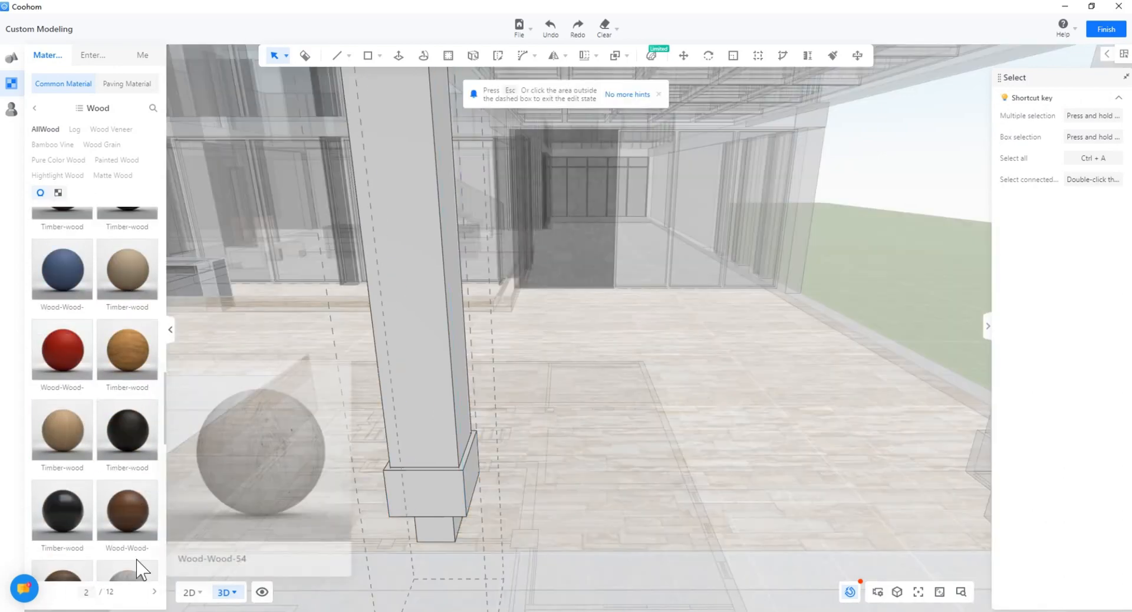
{"action": "key", "text": "ctrl+z"}
{"action": "scroll", "coordinate": [501, 488], "scroll_direction": "down", "scroll_amount": 4}
{"action": "middle_click_drag", "start_coordinate": [566, 487], "coordinate": [591, 476]}
{"action": "key", "text": "Escape"}
{"action": "scroll", "coordinate": [525, 493], "scroll_direction": "up", "scroll_amount": 4}
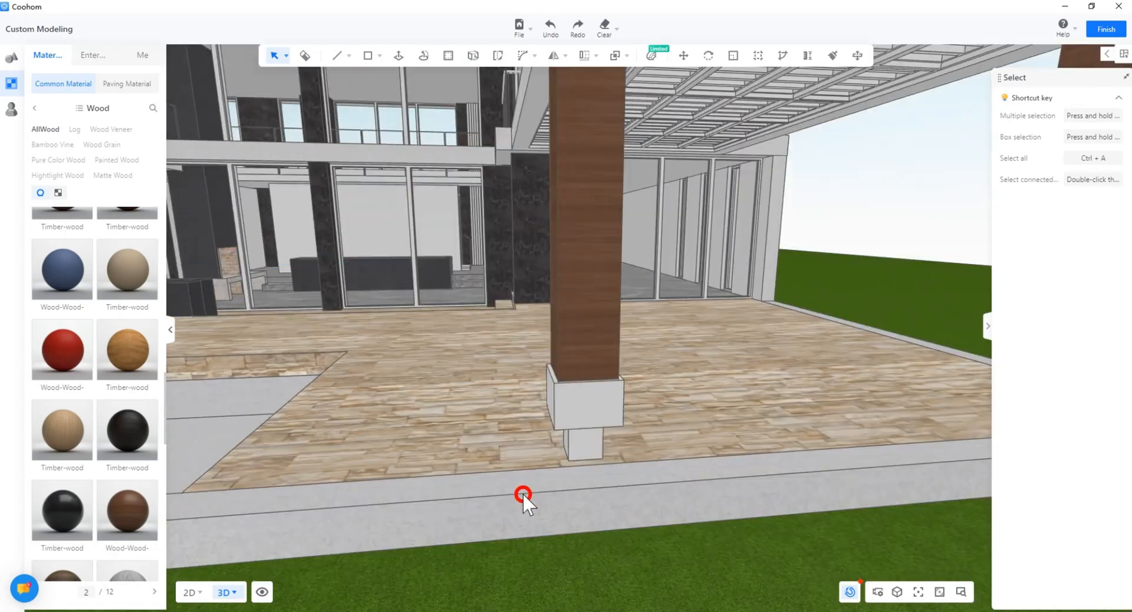
{"action": "right_click_drag", "start_coordinate": [523, 494], "coordinate": [520, 499]}
{"action": "scroll", "coordinate": [524, 507], "scroll_direction": "up", "scroll_amount": 2}
Step: Make both column bases black Timber-wood inside the column group
{"action": "double_click", "coordinate": [537, 527]}
{"action": "left_click", "coordinate": [545, 494]}
{"action": "left_click", "coordinate": [132, 435]}
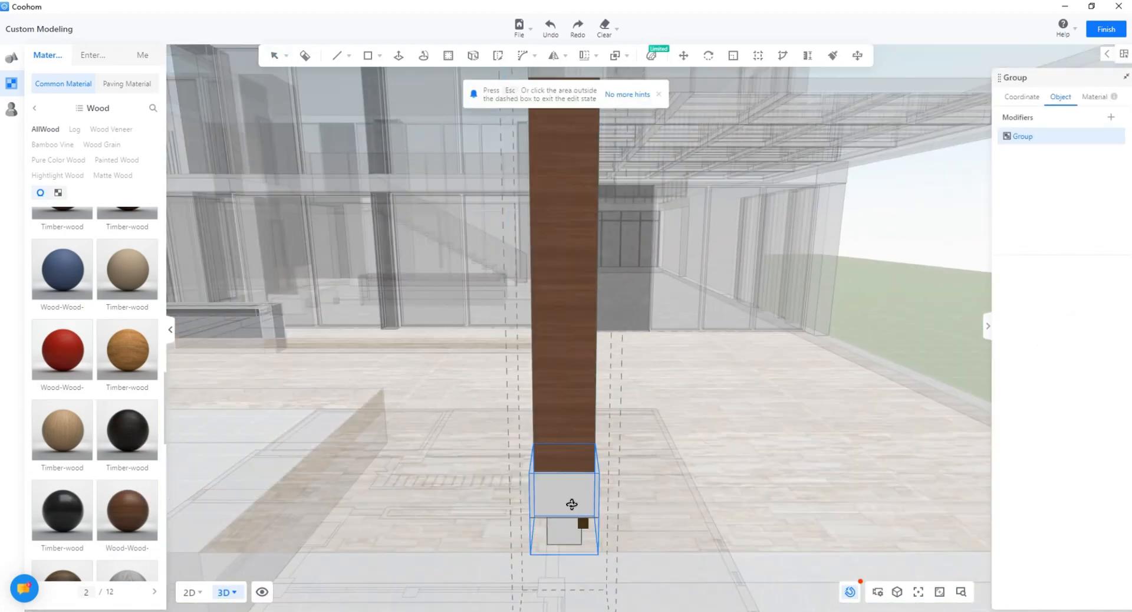
{"action": "left_click", "coordinate": [571, 503]}
{"action": "scroll", "coordinate": [571, 503], "scroll_direction": "up", "scroll_amount": 4}
{"action": "key", "text": "Escape"}
{"action": "scroll", "coordinate": [633, 533], "scroll_direction": "down", "scroll_amount": 8}
{"action": "right_click_drag", "start_coordinate": [634, 530], "coordinate": [666, 522]}
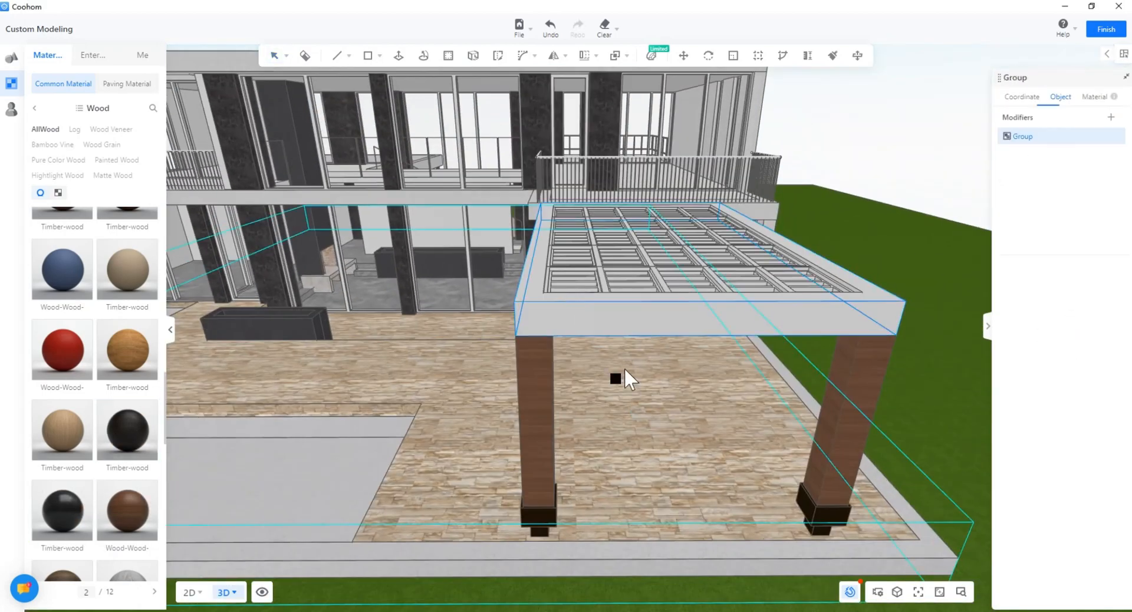
Step: Paint the pergola roof frame black, then orbit out to view the whole house
{"action": "left_click", "coordinate": [660, 391]}
{"action": "key", "text": "Escape"}
{"action": "mouse_move", "coordinate": [624, 367]}
{"action": "right_mouse_down"}
{"action": "mouse_move", "coordinate": [660, 391]}
{"action": "mouse_move", "coordinate": [645, 461]}
{"action": "mouse_move", "coordinate": [591, 337]}
{"action": "mouse_move", "coordinate": [551, 395]}
{"action": "right_mouse_up"}
{"action": "scroll", "coordinate": [660, 391], "scroll_direction": "up", "scroll_amount": 3}
{"action": "scroll", "coordinate": [590, 337], "scroll_direction": "down", "scroll_amount": 5}
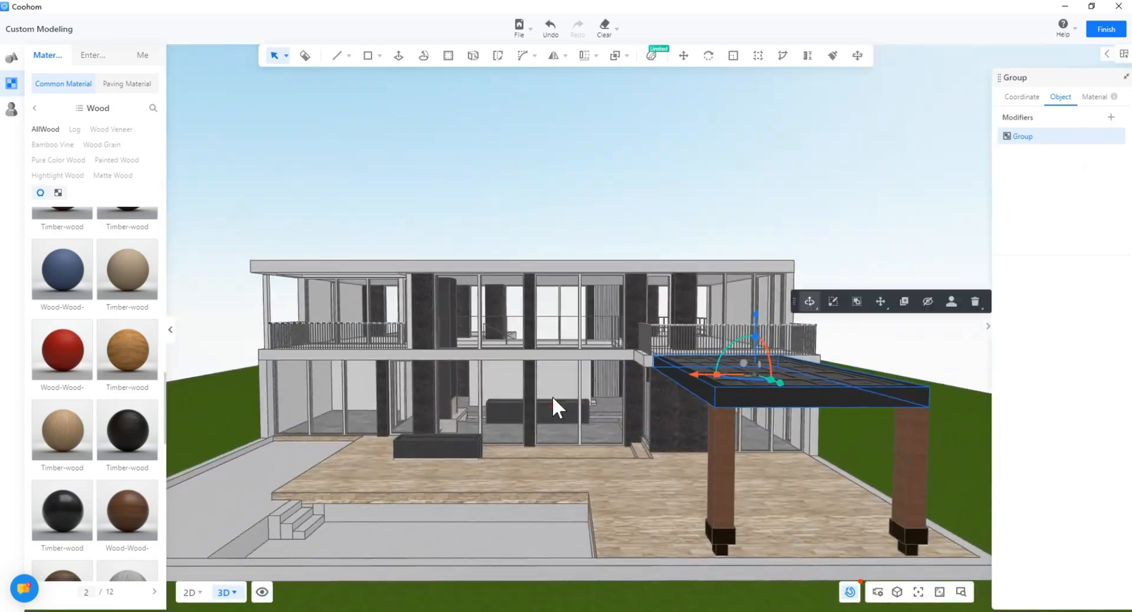
{"action": "scroll", "coordinate": [498, 407], "scroll_direction": "up", "scroll_amount": 8}
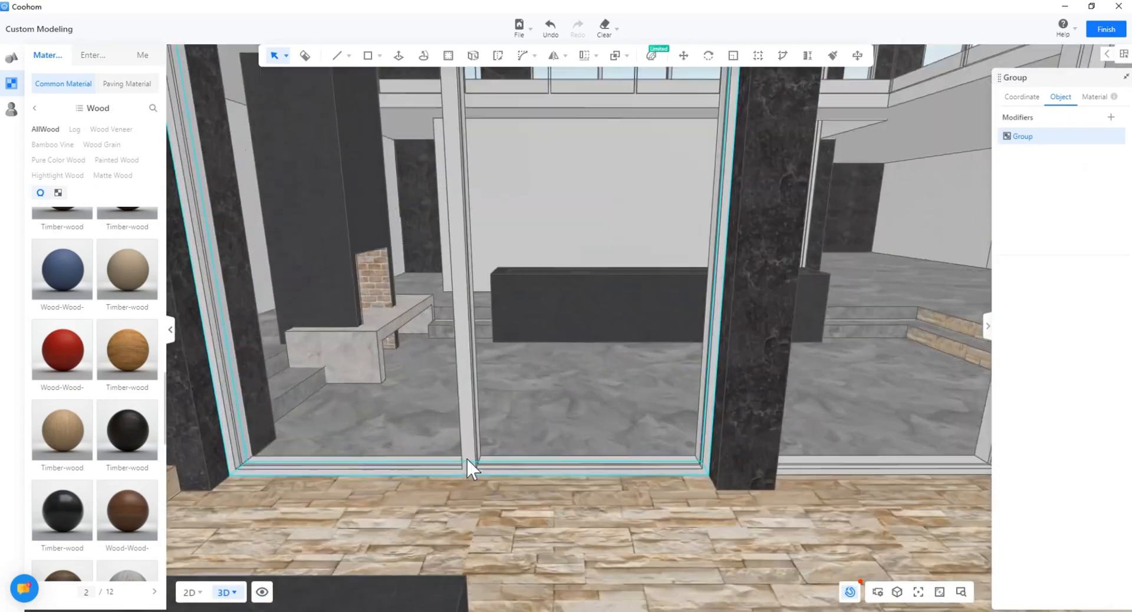
Step: Give the ground-floor door frame the black Acrylic material from the Plastic category
{"action": "double_click", "coordinate": [465, 457]}
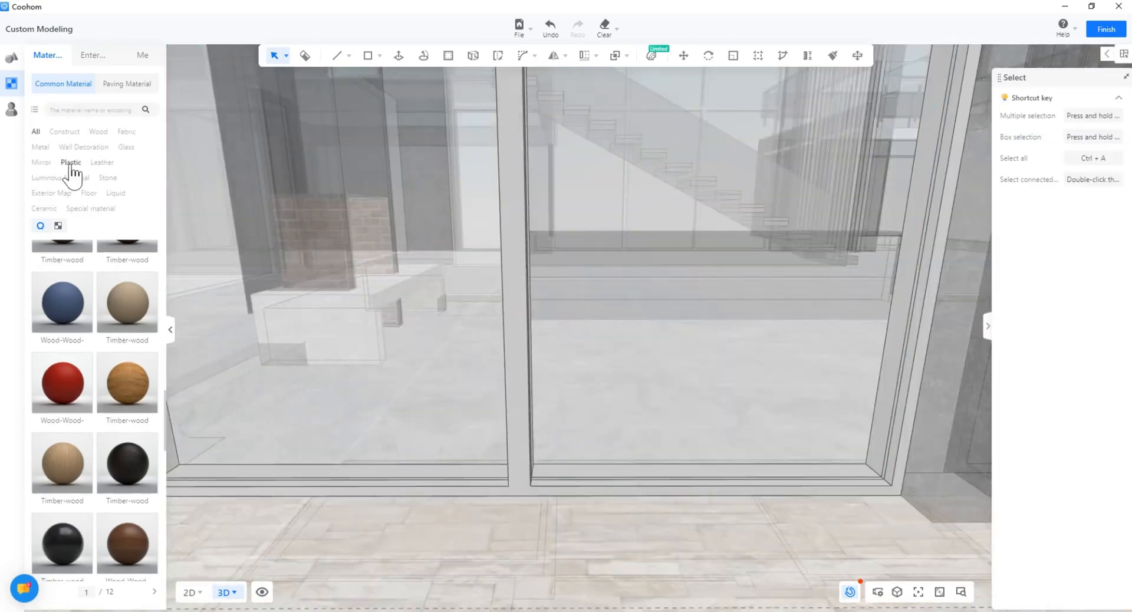
{"action": "scroll", "coordinate": [112, 386], "scroll_direction": "down", "scroll_amount": 4}
{"action": "mouse_move", "coordinate": [85, 384]}
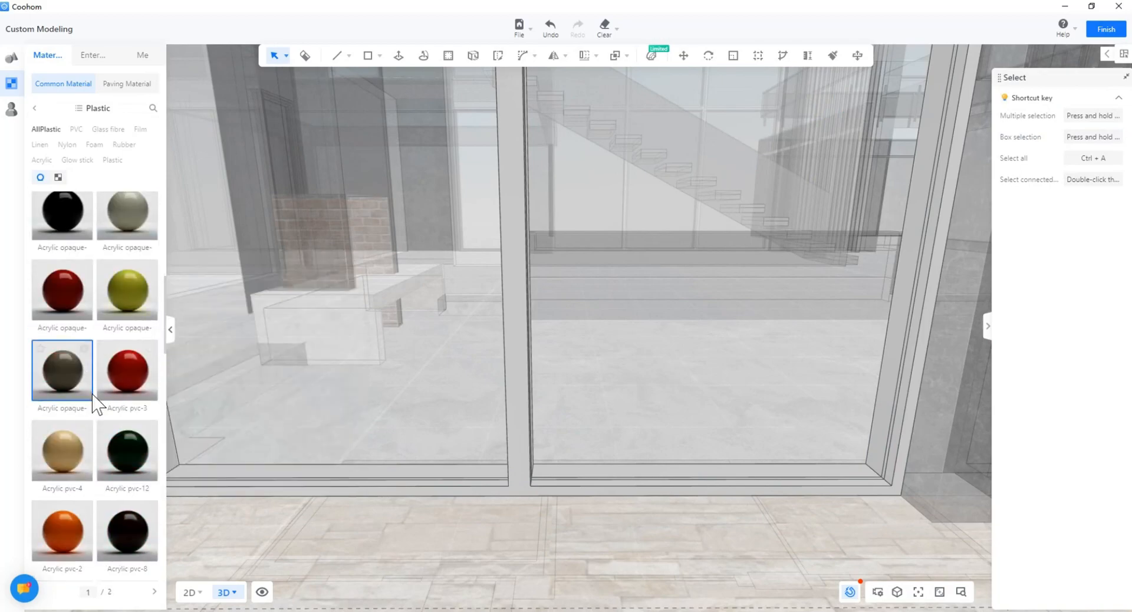
{"action": "scroll", "coordinate": [92, 395], "scroll_direction": "up", "scroll_amount": 2}
{"action": "left_click", "coordinate": [72, 345]}
{"action": "left_click", "coordinate": [510, 462]}
{"action": "scroll", "coordinate": [511, 462], "scroll_direction": "down", "scroll_amount": 6}
{"action": "key", "text": "Escape"}
{"action": "scroll", "coordinate": [600, 488], "scroll_direction": "down", "scroll_amount": 4}
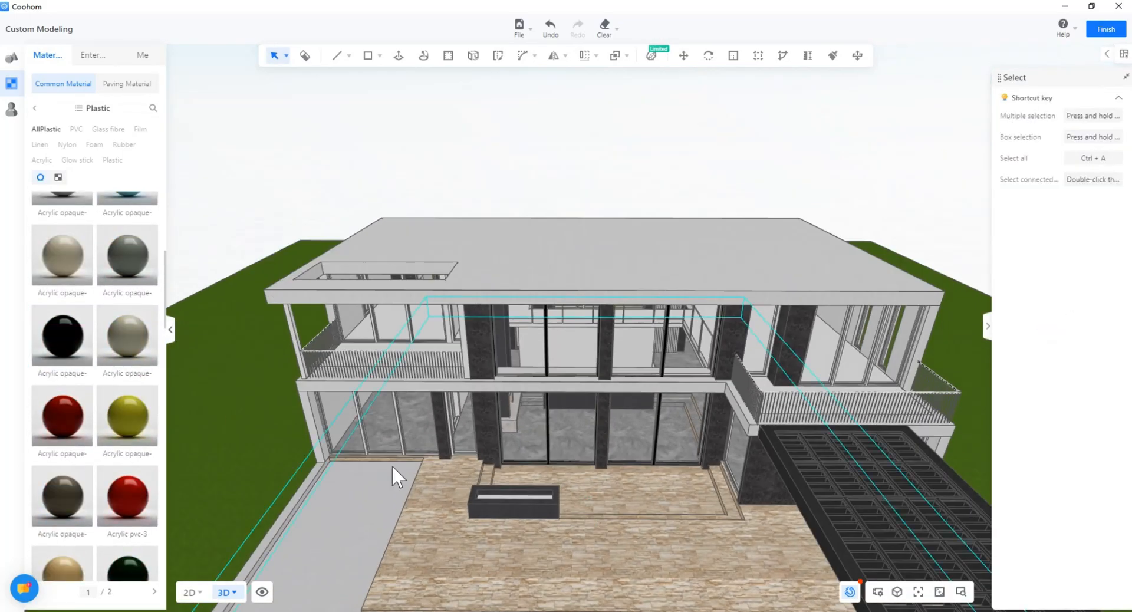
Step: Make the next door group's window frame and the centre door frame black acrylic
{"action": "double_click", "coordinate": [419, 455]}
{"action": "left_click", "coordinate": [430, 450]}
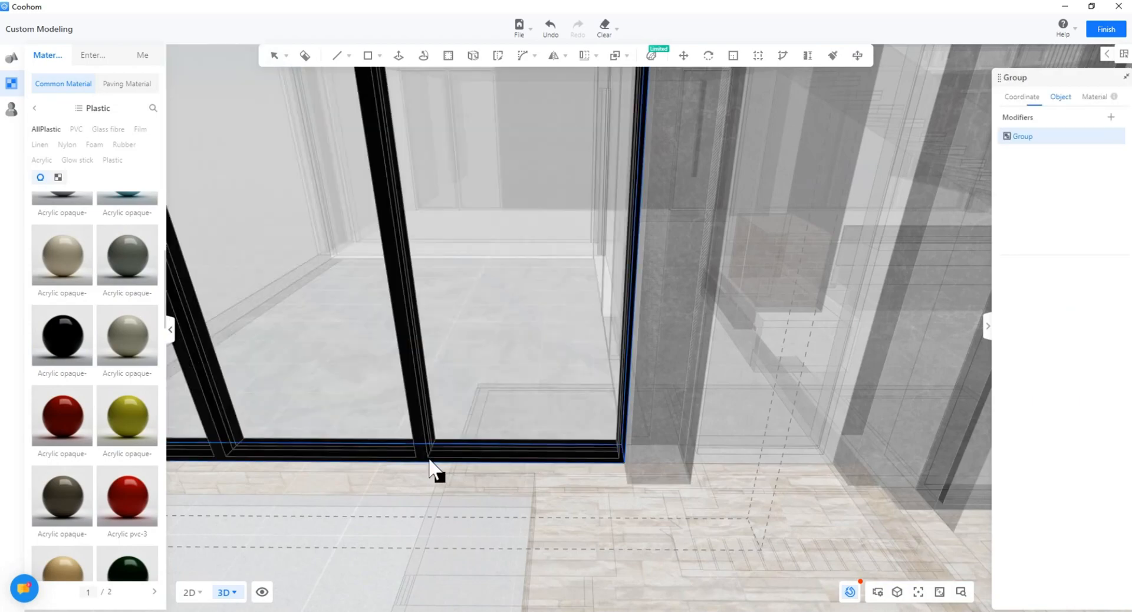
{"action": "key", "text": "Escape"}
{"action": "scroll", "coordinate": [436, 472], "scroll_direction": "down", "scroll_amount": 4}
{"action": "double_click", "coordinate": [565, 450]}
{"action": "left_click", "coordinate": [76, 347]}
{"action": "left_click", "coordinate": [560, 448]}
{"action": "key", "text": "Escape"}
{"action": "scroll", "coordinate": [454, 494], "scroll_direction": "down", "scroll_amount": 4}
{"action": "scroll", "coordinate": [454, 494], "scroll_direction": "down", "scroll_amount": 6}
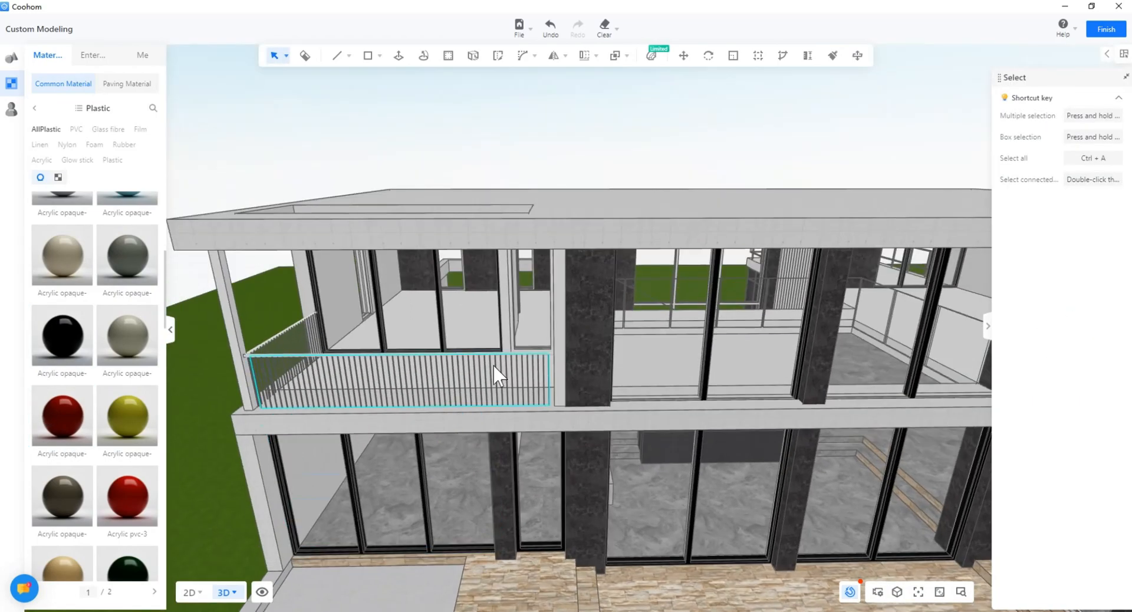
{"action": "scroll", "coordinate": [496, 373], "scroll_direction": "up", "scroll_amount": 4}
Step: Turn all of the upper balcony door frame black acrylic
{"action": "double_click", "coordinate": [523, 346]}
{"action": "left_click", "coordinate": [82, 337]}
{"action": "left_click", "coordinate": [522, 343]}
{"action": "key", "text": "Escape"}
{"action": "scroll", "coordinate": [459, 448], "scroll_direction": "down", "scroll_amount": 5}
{"action": "scroll", "coordinate": [506, 375], "scroll_direction": "up", "scroll_amount": 5}
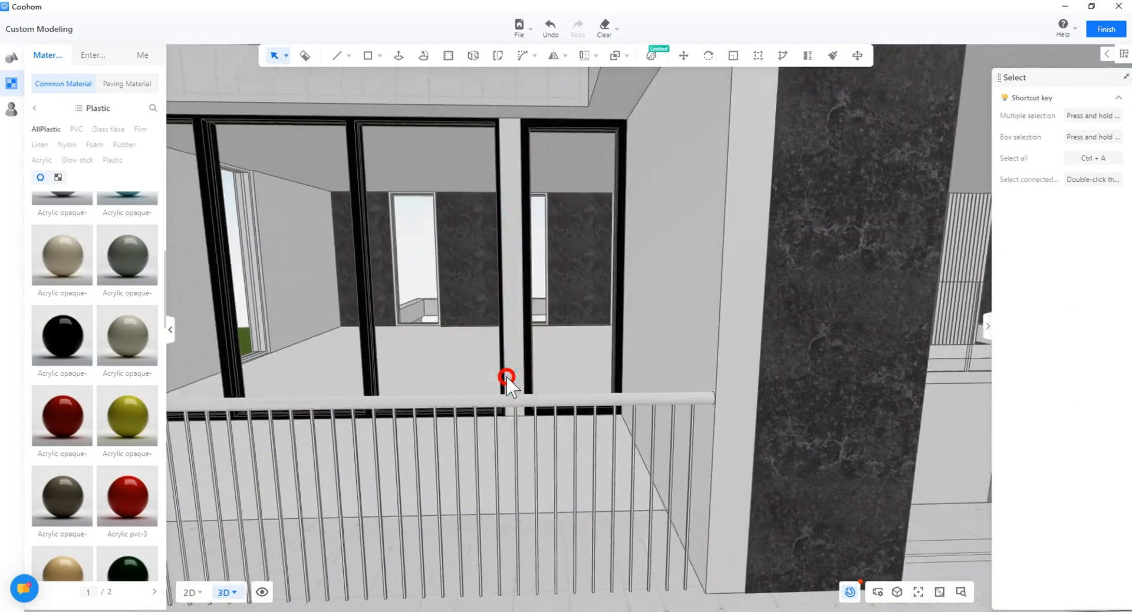
{"action": "scroll", "coordinate": [506, 399], "scroll_direction": "down", "scroll_amount": 3}
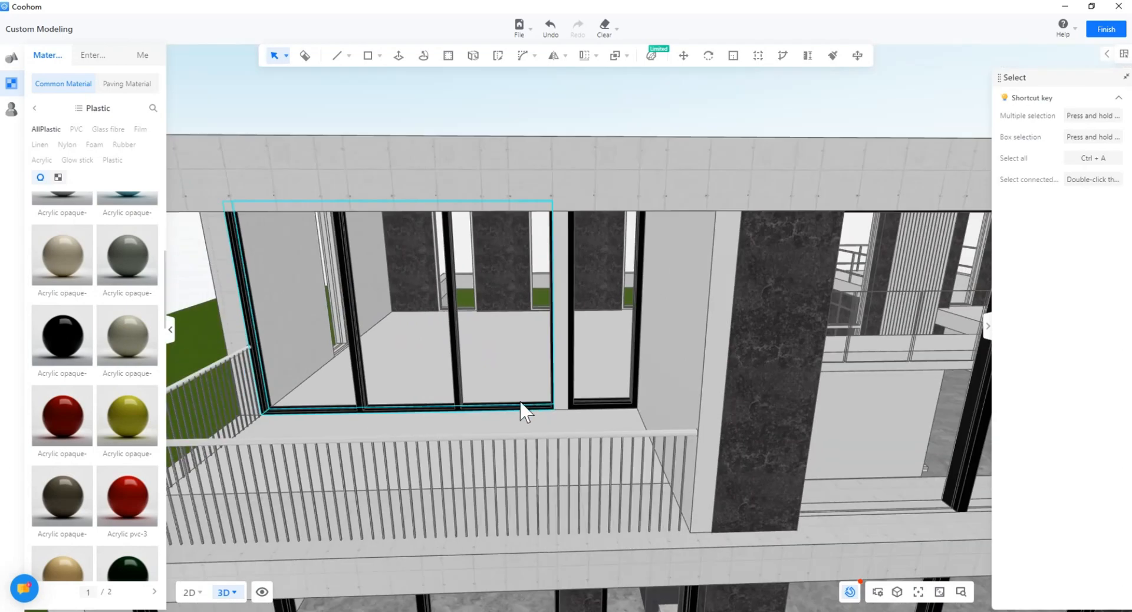
{"action": "left_click_drag", "start_coordinate": [520, 402], "coordinate": [334, 296]}
Step: Paint the column dark with the material brush
{"action": "double_click", "coordinate": [342, 276]}
{"action": "scroll", "coordinate": [345, 236], "scroll_direction": "up", "scroll_amount": 3}
{"action": "middle_click_drag", "start_coordinate": [348, 236], "coordinate": [339, 295]}
{"action": "left_click", "coordinate": [334, 285]}
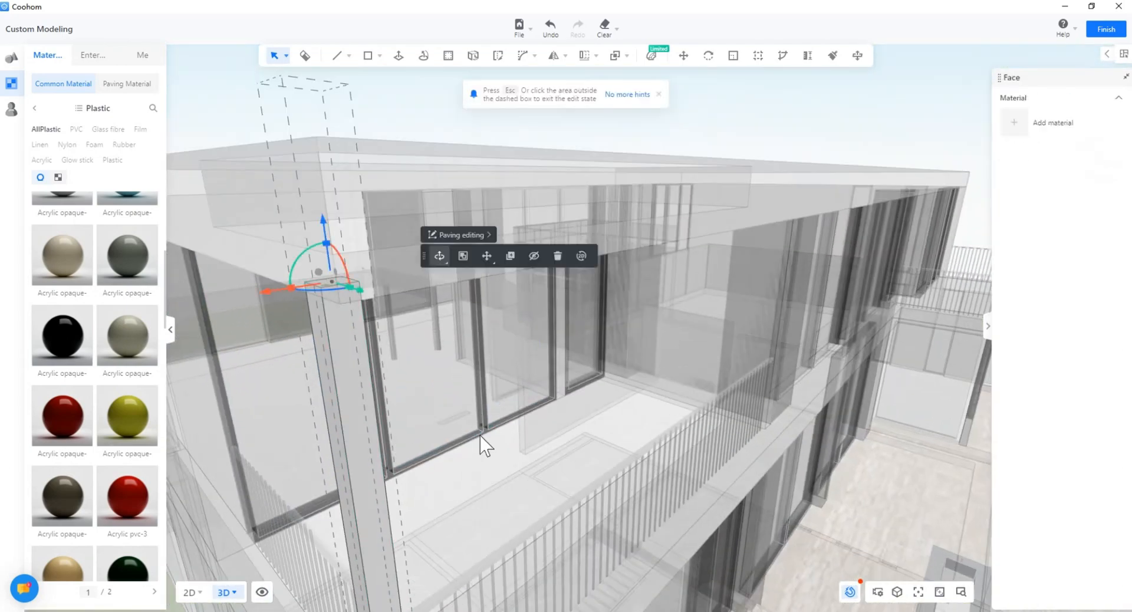
{"action": "key", "text": "m"}
{"action": "middle_click_drag", "start_coordinate": [396, 377], "coordinate": [320, 286]}
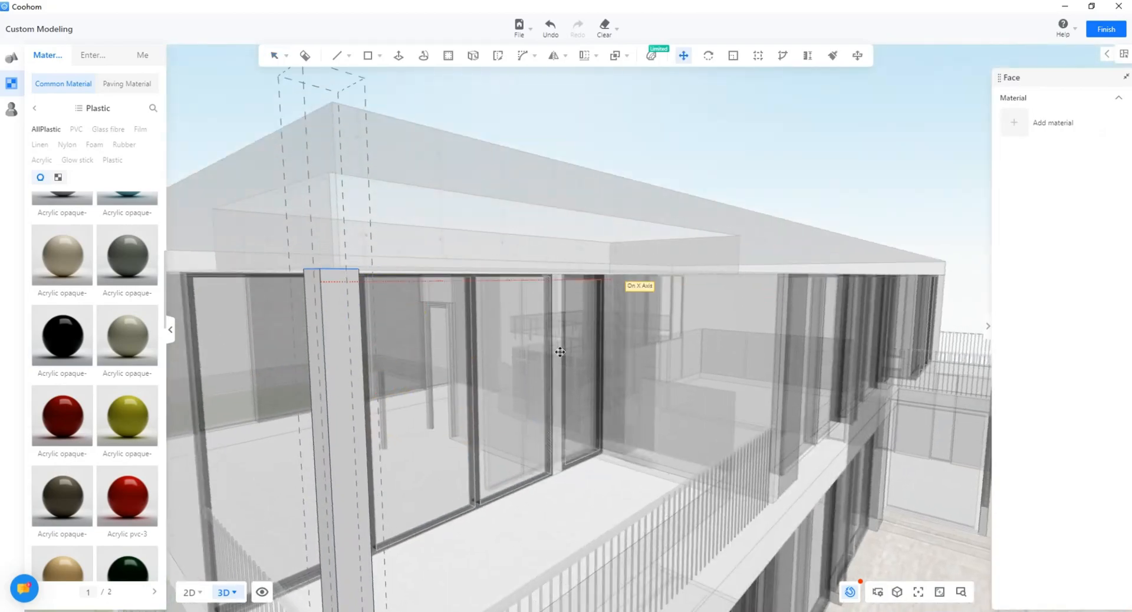
{"action": "key", "text": "Escape"}
{"action": "middle_click_drag", "start_coordinate": [560, 352], "coordinate": [417, 440]}
{"action": "scroll", "coordinate": [417, 440], "scroll_direction": "down", "scroll_amount": 3}
{"action": "left_click", "coordinate": [833, 56]}
{"action": "left_click", "coordinate": [236, 451]}
{"action": "key", "text": "Escape"}
Step: Raise the upper balcony windows 2964.82 mm with the move gizmo
{"action": "mouse_move", "coordinate": [237, 452]}
{"action": "left_mouse_down"}
{"action": "mouse_move", "coordinate": [313, 525]}
{"action": "mouse_move", "coordinate": [339, 437]}
{"action": "mouse_move", "coordinate": [427, 367]}
{"action": "left_mouse_up"}
{"action": "scroll", "coordinate": [313, 525], "scroll_direction": "up", "scroll_amount": 4}
{"action": "scroll", "coordinate": [427, 367], "scroll_direction": "up", "scroll_amount": 3}
{"action": "right_click_drag", "start_coordinate": [426, 366], "coordinate": [556, 337]}
{"action": "scroll", "coordinate": [556, 339], "scroll_direction": "up", "scroll_amount": 5}
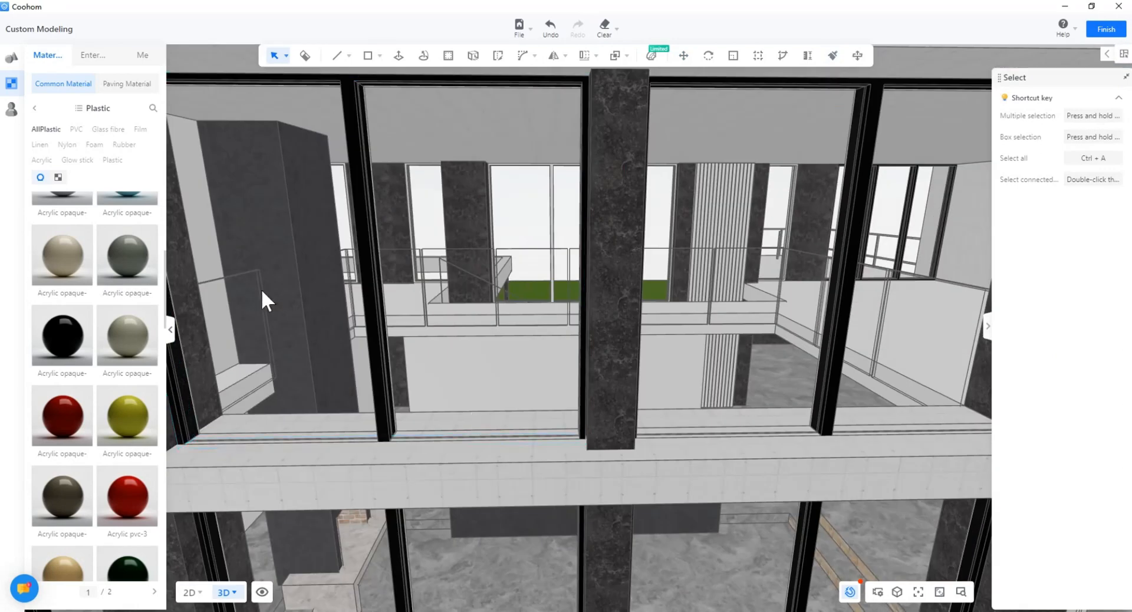
{"action": "scroll", "coordinate": [764, 457], "scroll_direction": "down", "scroll_amount": 3}
{"action": "right_click_drag", "start_coordinate": [764, 458], "coordinate": [423, 373]}
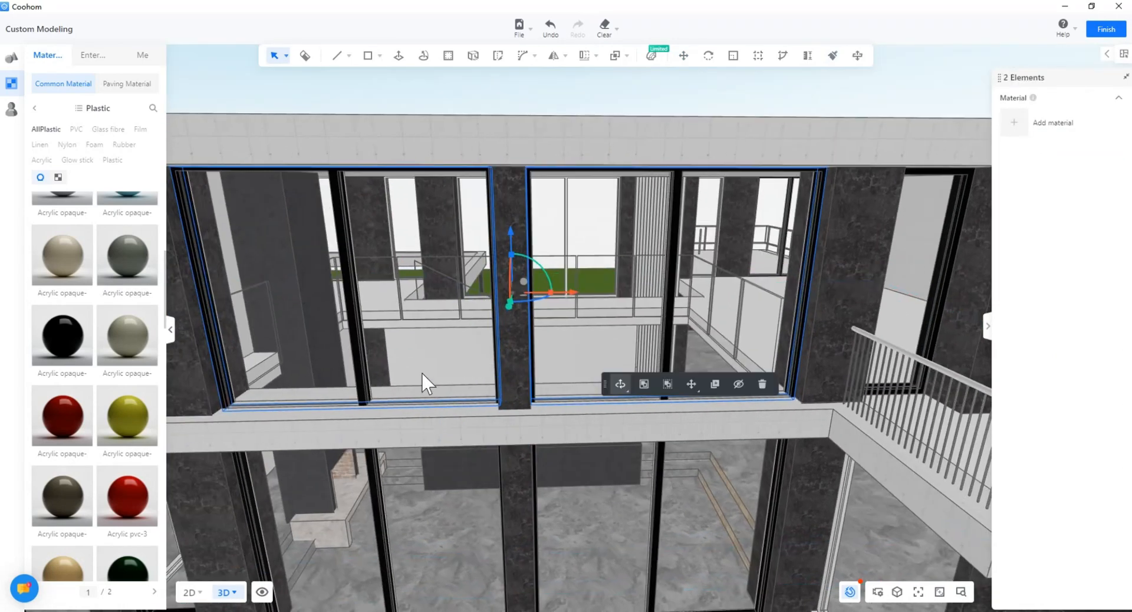
{"action": "scroll", "coordinate": [423, 373], "scroll_direction": "up", "scroll_amount": 3}
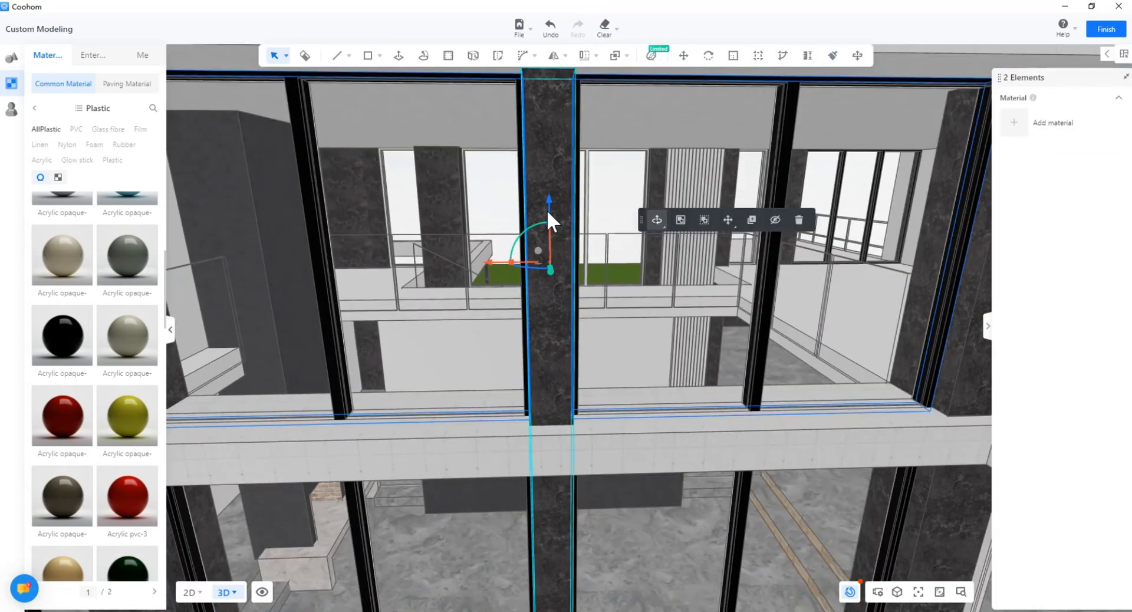
{"action": "left_click_drag", "start_coordinate": [548, 206], "coordinate": [549, 270]}
{"action": "right_click_drag", "start_coordinate": [593, 204], "coordinate": [589, 289]}
{"action": "scroll", "coordinate": [596, 354], "scroll_direction": "down", "scroll_amount": 4}
{"action": "left_click_drag", "start_coordinate": [549, 301], "coordinate": [554, 76]}
{"action": "scroll", "coordinate": [526, 308], "scroll_direction": "up", "scroll_amount": 4}
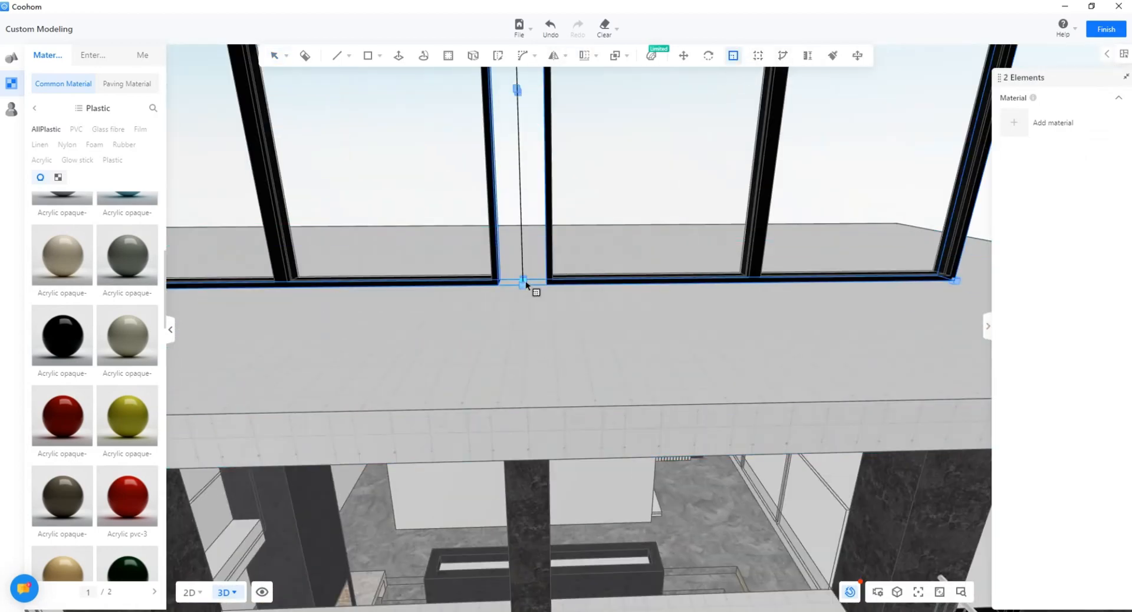
Step: Stretch the balcony windows down to the lower floor after undoing a first attempt
{"action": "left_click", "coordinate": [524, 282]}
{"action": "right_click_drag", "start_coordinate": [529, 407], "coordinate": [566, 330]}
{"action": "left_click", "coordinate": [535, 247]}
{"action": "scroll", "coordinate": [571, 383], "scroll_direction": "down", "scroll_amount": 5}
{"action": "key", "text": "ctrl+z"}
{"action": "scroll", "coordinate": [557, 283], "scroll_direction": "up", "scroll_amount": 3}
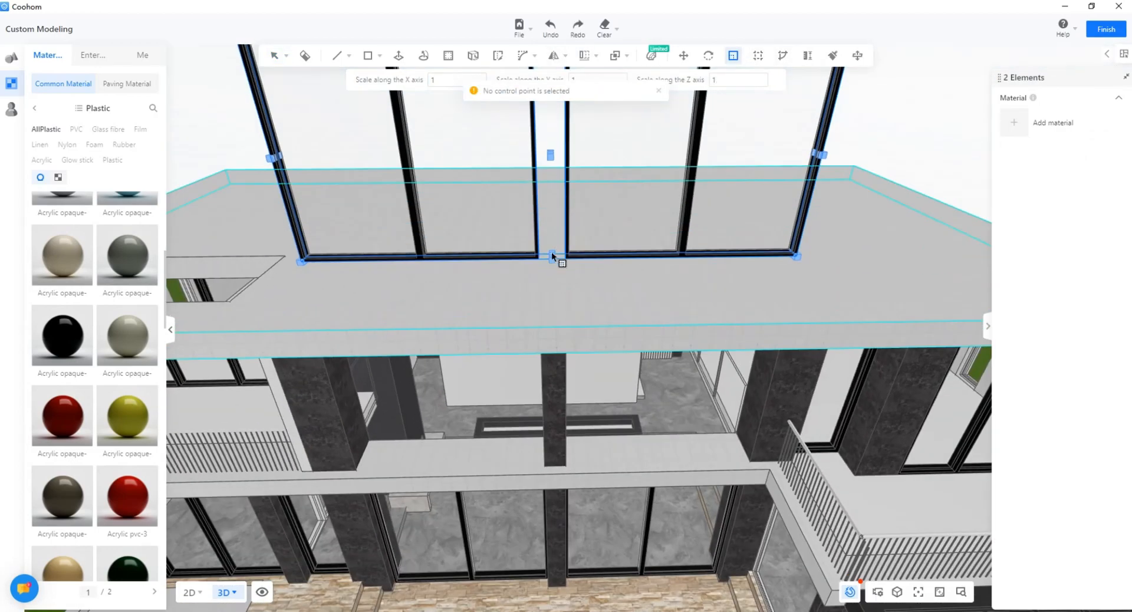
{"action": "left_click", "coordinate": [493, 475]}
{"action": "left_click", "coordinate": [602, 469]}
{"action": "key", "text": "Escape"}
Step: Check the lower narrow side window group, then look back over the balcony
{"action": "right_click_drag", "start_coordinate": [590, 519], "coordinate": [578, 407]}
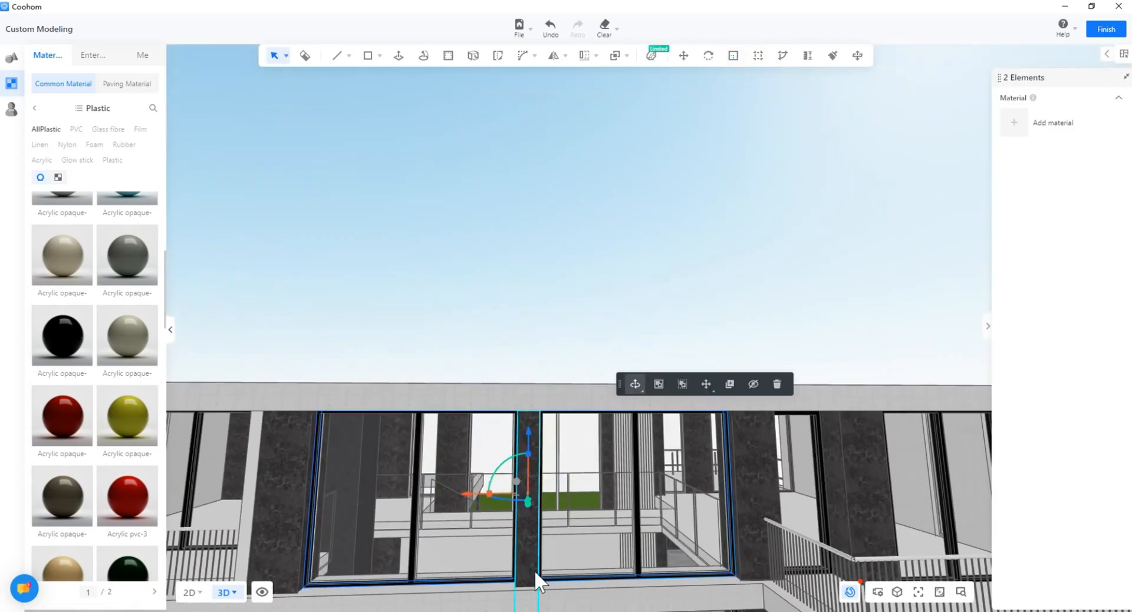
{"action": "key", "text": "Escape"}
{"action": "middle_click_drag", "start_coordinate": [535, 578], "coordinate": [515, 462]}
{"action": "scroll", "coordinate": [504, 464], "scroll_direction": "up", "scroll_amount": 5}
{"action": "scroll", "coordinate": [505, 460], "scroll_direction": "down", "scroll_amount": 3}
{"action": "middle_click_drag", "start_coordinate": [825, 389], "coordinate": [663, 375]}
{"action": "right_click_drag", "start_coordinate": [663, 375], "coordinate": [425, 386]}
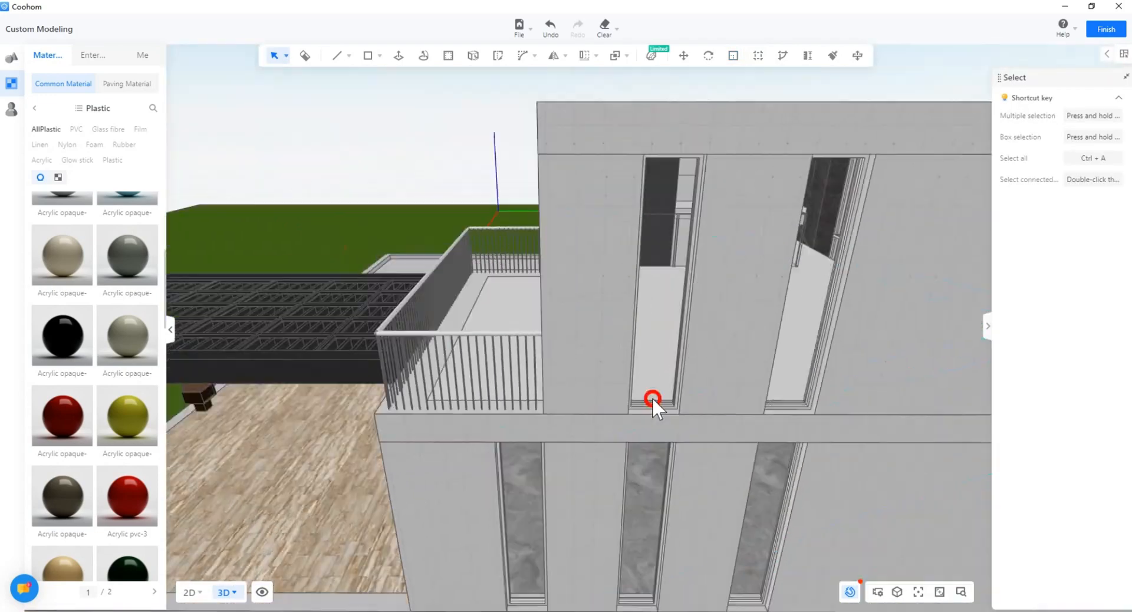
{"action": "middle_click_drag", "start_coordinate": [652, 397], "coordinate": [581, 289]}
{"action": "double_click", "coordinate": [582, 549]}
{"action": "scroll", "coordinate": [582, 550], "scroll_direction": "up", "scroll_amount": 5}
{"action": "key", "text": "Escape"}
{"action": "key", "text": "Escape"}
{"action": "scroll", "coordinate": [719, 413], "scroll_direction": "down", "scroll_amount": 8}
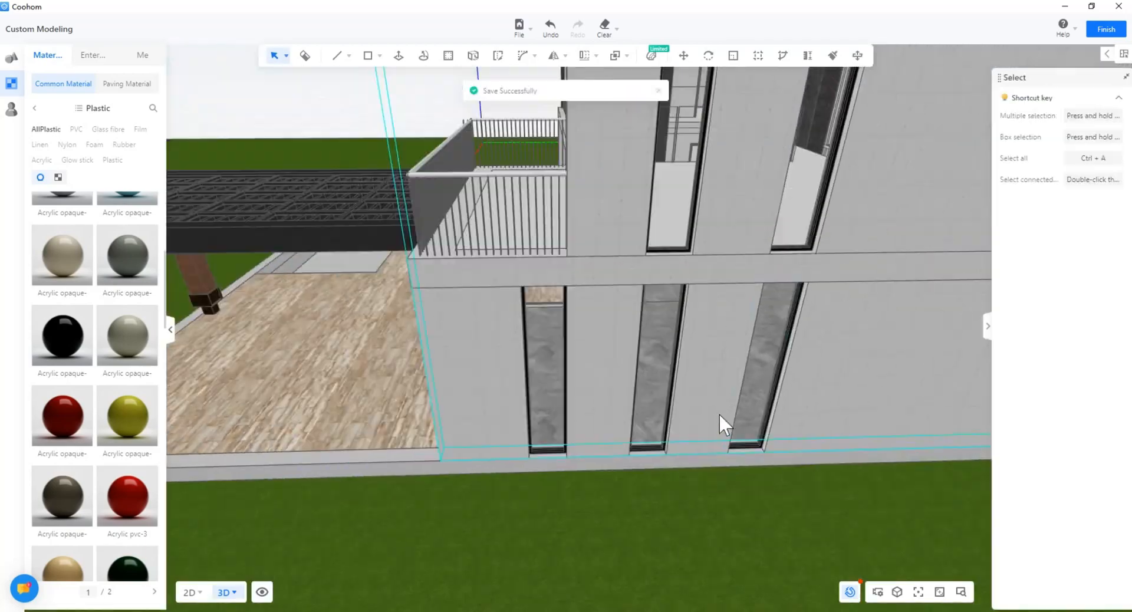
{"action": "mouse_move", "coordinate": [719, 413]}
{"action": "right_mouse_down"}
{"action": "mouse_move", "coordinate": [593, 391]}
{"action": "mouse_move", "coordinate": [503, 334]}
{"action": "mouse_move", "coordinate": [586, 333]}
{"action": "mouse_move", "coordinate": [584, 357]}
{"action": "right_mouse_up"}
{"action": "middle_click_drag", "start_coordinate": [734, 534], "coordinate": [732, 596]}
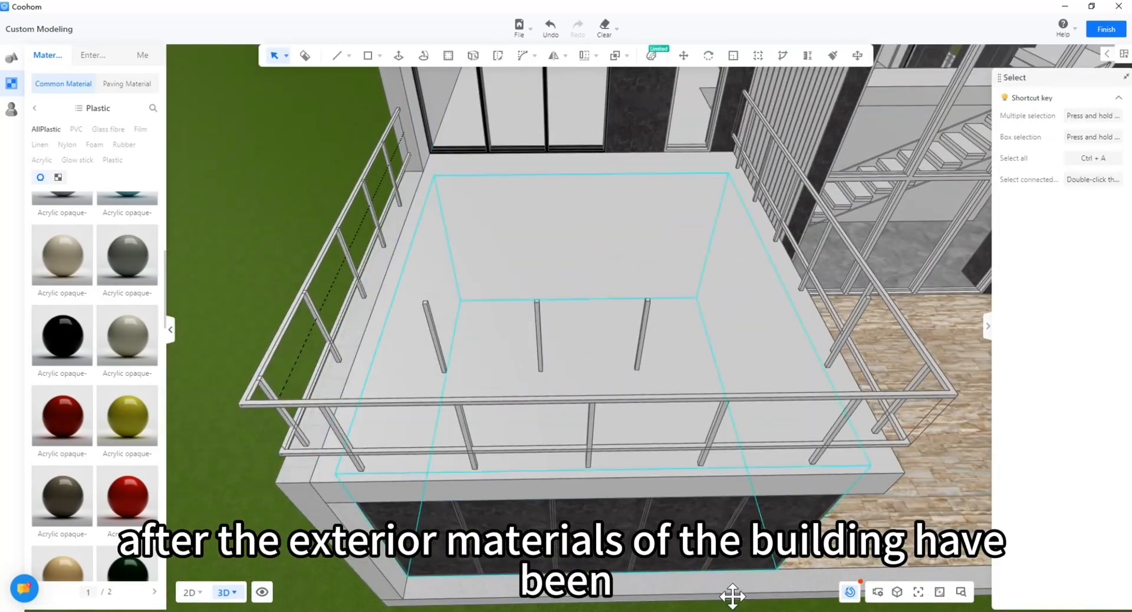
Step: Delete the inner balcony railing and turn toward the staircase window
{"action": "key", "text": "Delete"}
{"action": "scroll", "coordinate": [586, 376], "scroll_direction": "down", "scroll_amount": 3}
{"action": "right_click_drag", "start_coordinate": [585, 376], "coordinate": [589, 356]}
{"action": "middle_click_drag", "start_coordinate": [778, 364], "coordinate": [417, 301]}
{"action": "scroll", "coordinate": [416, 301], "scroll_direction": "up", "scroll_amount": 4}
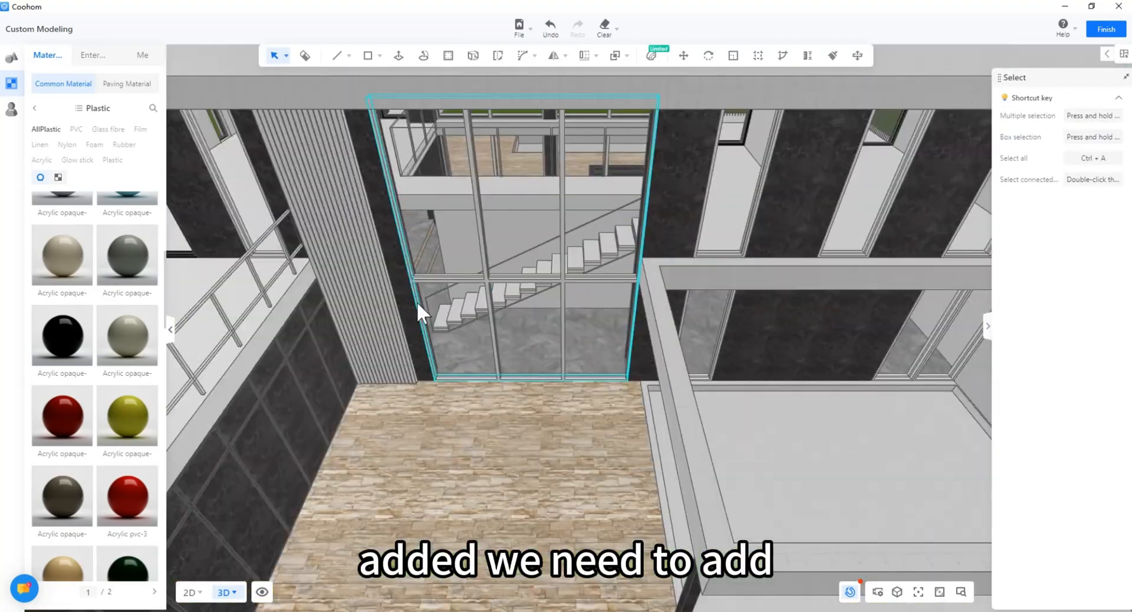
{"action": "scroll", "coordinate": [416, 300], "scroll_direction": "up", "scroll_amount": 3}
{"action": "right_click_drag", "start_coordinate": [417, 301], "coordinate": [396, 367]}
Step: Make the staircase window frame and the second window frame black acrylic
{"action": "double_click", "coordinate": [396, 375]}
{"action": "left_click", "coordinate": [62, 334]}
{"action": "left_click", "coordinate": [397, 378]}
{"action": "key", "text": "Escape"}
{"action": "key", "text": "Escape"}
{"action": "middle_click_drag", "start_coordinate": [790, 525], "coordinate": [497, 456]}
{"action": "double_click", "coordinate": [496, 455]}
{"action": "left_click", "coordinate": [61, 334]}
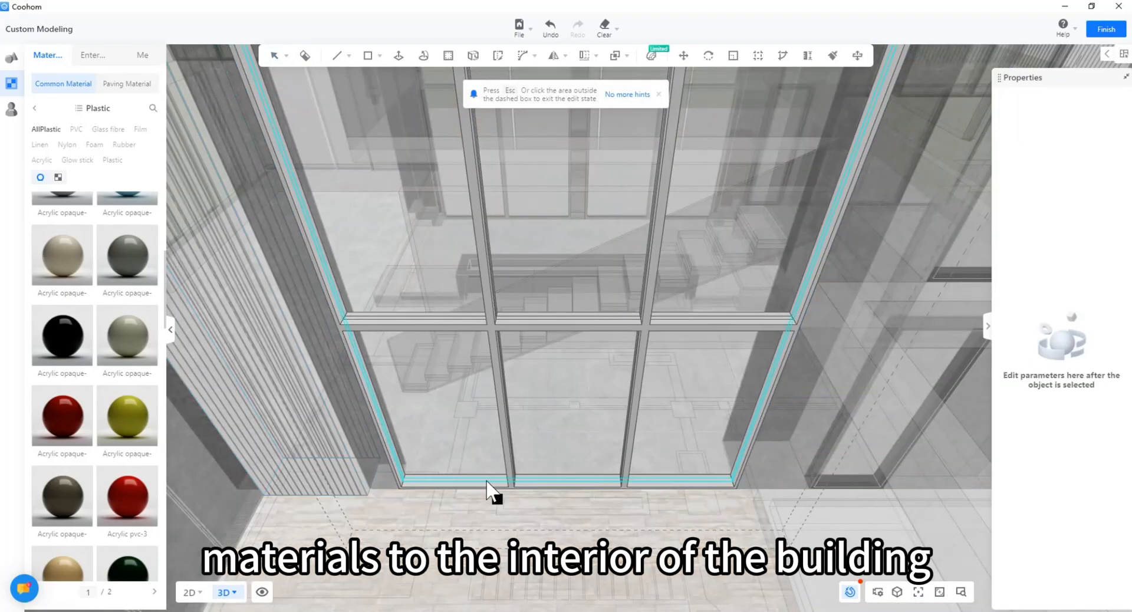
{"action": "left_click", "coordinate": [489, 482]}
{"action": "key", "text": "Escape"}
Step: Move inside the building and select the lower-level wall box
{"action": "scroll", "coordinate": [548, 370], "scroll_direction": "down", "scroll_amount": 3}
{"action": "middle_click_drag", "start_coordinate": [742, 389], "coordinate": [494, 412]}
{"action": "scroll", "coordinate": [493, 413], "scroll_direction": "down", "scroll_amount": 4}
{"action": "right_click_drag", "start_coordinate": [494, 413], "coordinate": [552, 372]}
{"action": "scroll", "coordinate": [392, 394], "scroll_direction": "up", "scroll_amount": 4}
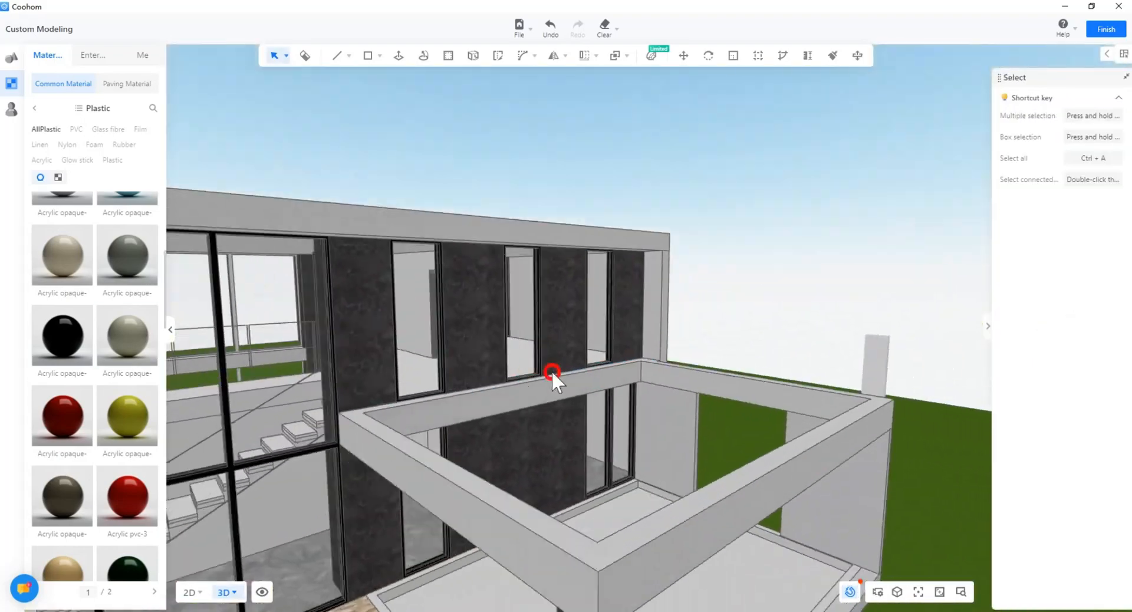
{"action": "scroll", "coordinate": [788, 376], "scroll_direction": "up", "scroll_amount": 5}
{"action": "right_click_drag", "start_coordinate": [787, 376], "coordinate": [543, 379]}
{"action": "scroll", "coordinate": [543, 379], "scroll_direction": "up", "scroll_amount": 3}
{"action": "left_click", "coordinate": [541, 440]}
{"action": "right_click_drag", "start_coordinate": [730, 383], "coordinate": [619, 425]}
Step: Raise the return-wall group to door-frame height
{"action": "mouse_move", "coordinate": [723, 377]}
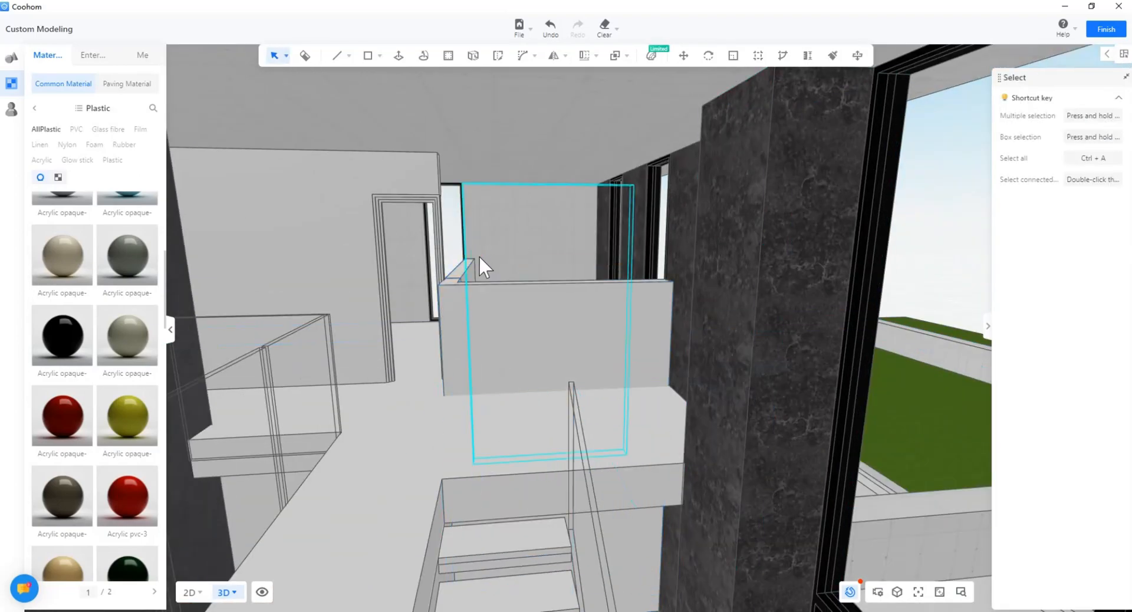
{"action": "left_click", "coordinate": [468, 264]}
{"action": "scroll", "coordinate": [471, 266], "scroll_direction": "up", "scroll_amount": 3}
{"action": "right_click_drag", "start_coordinate": [472, 266], "coordinate": [515, 337]}
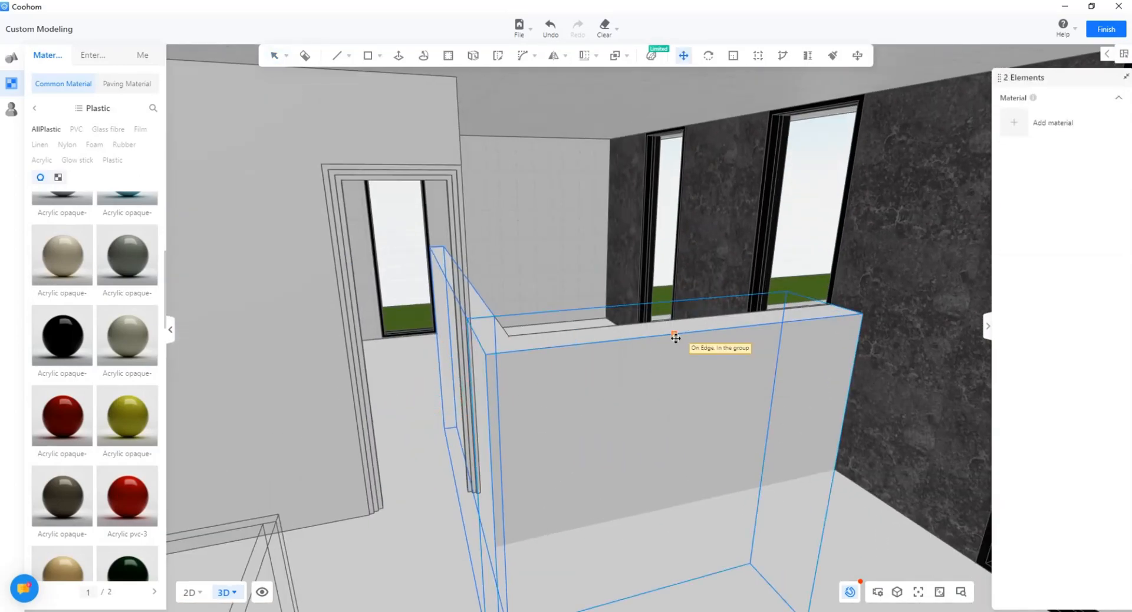
{"action": "left_click", "coordinate": [676, 338]}
{"action": "right_click_drag", "start_coordinate": [619, 236], "coordinate": [460, 259]}
{"action": "left_click", "coordinate": [459, 263]}
{"action": "key", "text": "space"}
Step: Scale the wall box along Z so it stretches down to the floor line
{"action": "right_click_drag", "start_coordinate": [535, 472], "coordinate": [409, 408]}
{"action": "left_click", "coordinate": [409, 408]}
{"action": "right_click_drag", "start_coordinate": [585, 293], "coordinate": [590, 311]}
{"action": "left_click_drag", "start_coordinate": [582, 310], "coordinate": [583, 328]}
{"action": "left_click", "coordinate": [733, 56]}
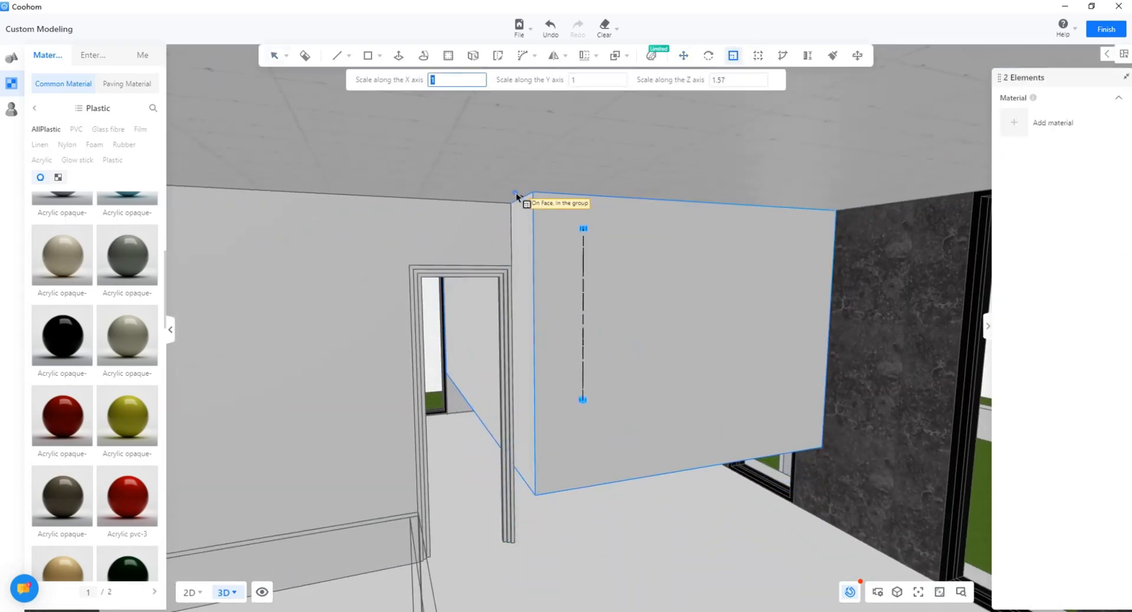
{"action": "left_click", "coordinate": [516, 197]}
{"action": "right_click_drag", "start_coordinate": [570, 480], "coordinate": [580, 438]}
{"action": "right_click_drag", "start_coordinate": [512, 394], "coordinate": [466, 377]}
{"action": "left_click", "coordinate": [431, 176]}
{"action": "right_click_drag", "start_coordinate": [448, 247], "coordinate": [530, 259]}
{"action": "left_click", "coordinate": [733, 56]}
{"action": "right_click_drag", "start_coordinate": [613, 283], "coordinate": [597, 307]}
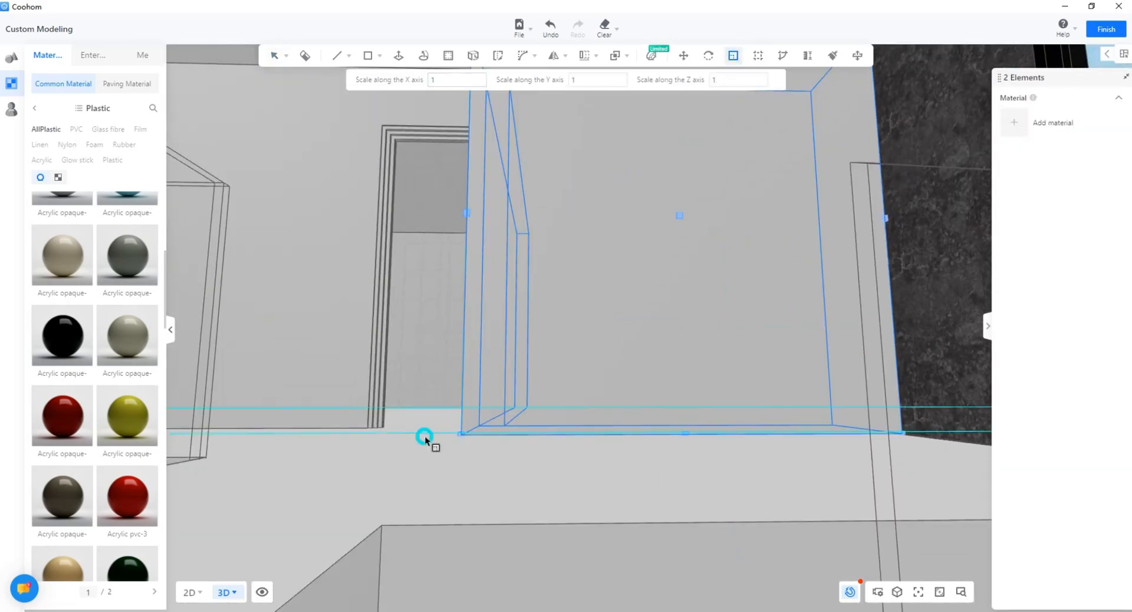
{"action": "key", "text": "Escape"}
Step: Raise the thin wall panel beside the doorway vertically
{"action": "scroll", "coordinate": [471, 497], "scroll_direction": "down", "scroll_amount": 5}
{"action": "left_click", "coordinate": [472, 496]}
{"action": "right_click_drag", "start_coordinate": [472, 496], "coordinate": [748, 353]}
{"action": "left_click", "coordinate": [486, 354]}
{"action": "scroll", "coordinate": [487, 355], "scroll_direction": "down", "scroll_amount": 5}
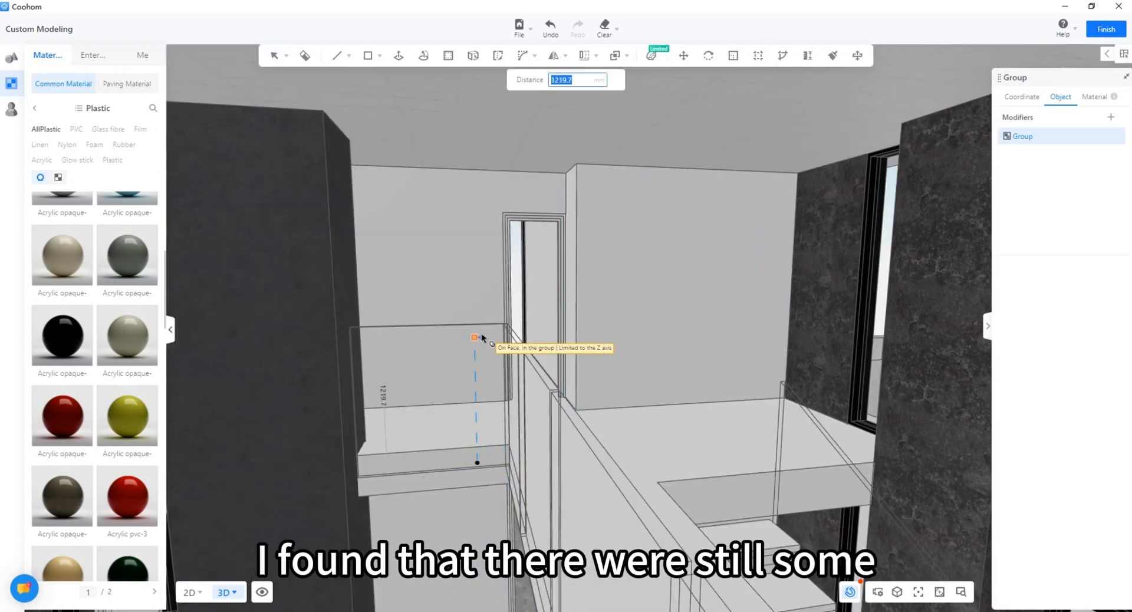
{"action": "left_click", "coordinate": [481, 335]}
{"action": "key", "text": "Escape"}
{"action": "right_click_drag", "start_coordinate": [481, 335], "coordinate": [540, 376]}
{"action": "left_click", "coordinate": [539, 376]}
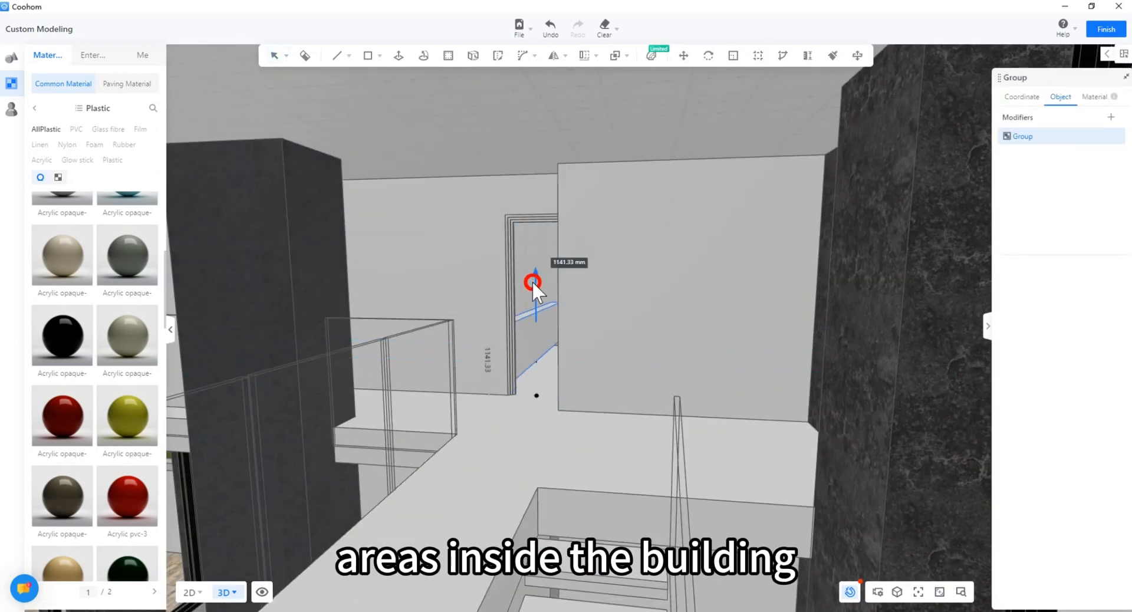
{"action": "left_click_drag", "start_coordinate": [533, 283], "coordinate": [532, 278]}
{"action": "key", "text": "s"}
{"action": "scroll", "coordinate": [518, 296], "scroll_direction": "up", "scroll_amount": 8}
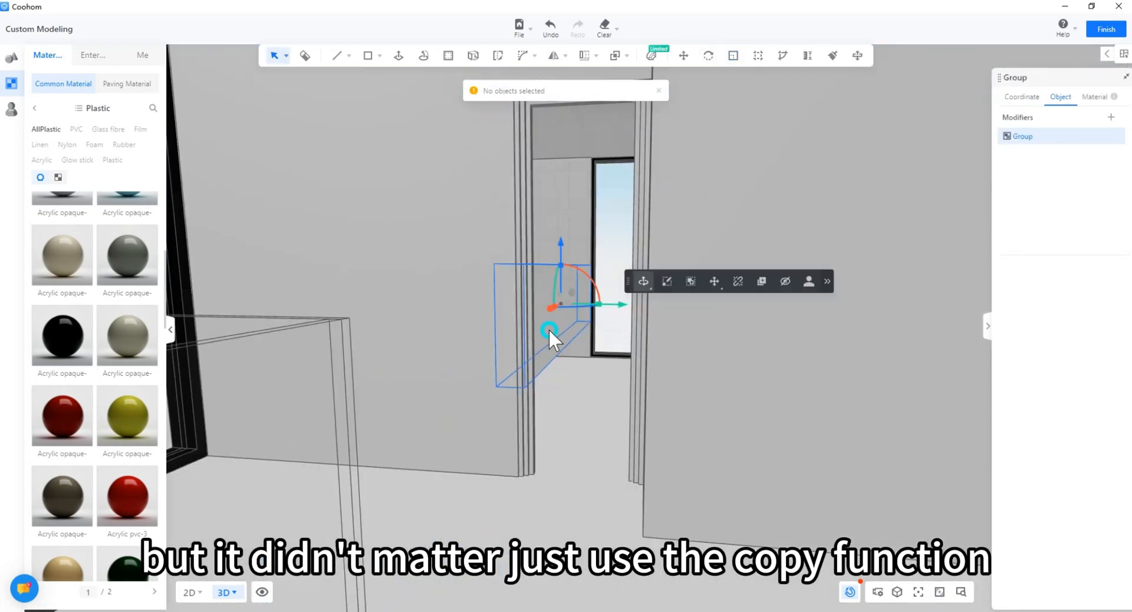
Step: Push/pull the bottom face of the box near the doorway in group edit mode
{"action": "left_click_drag", "start_coordinate": [548, 327], "coordinate": [486, 229]}
{"action": "left_click", "coordinate": [485, 230]}
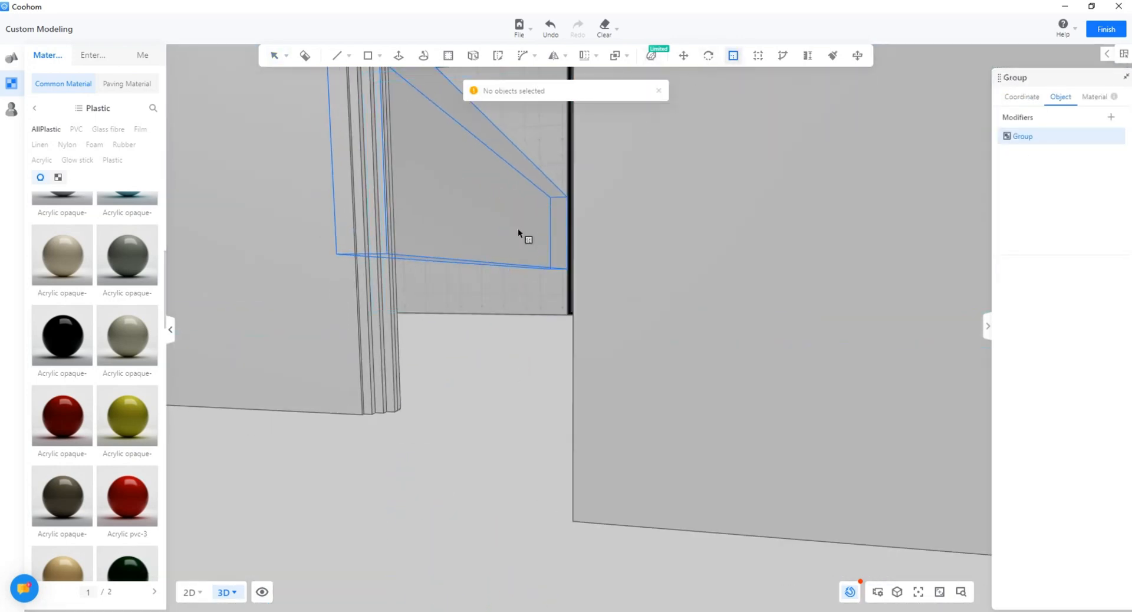
{"action": "key", "text": "Escape"}
{"action": "right_click_drag", "start_coordinate": [519, 234], "coordinate": [455, 294]}
{"action": "double_click", "coordinate": [480, 271]}
{"action": "left_click", "coordinate": [488, 247]}
{"action": "left_click_drag", "start_coordinate": [455, 260], "coordinate": [465, 274]}
{"action": "key", "text": "Escape"}
{"action": "key", "text": "Escape"}
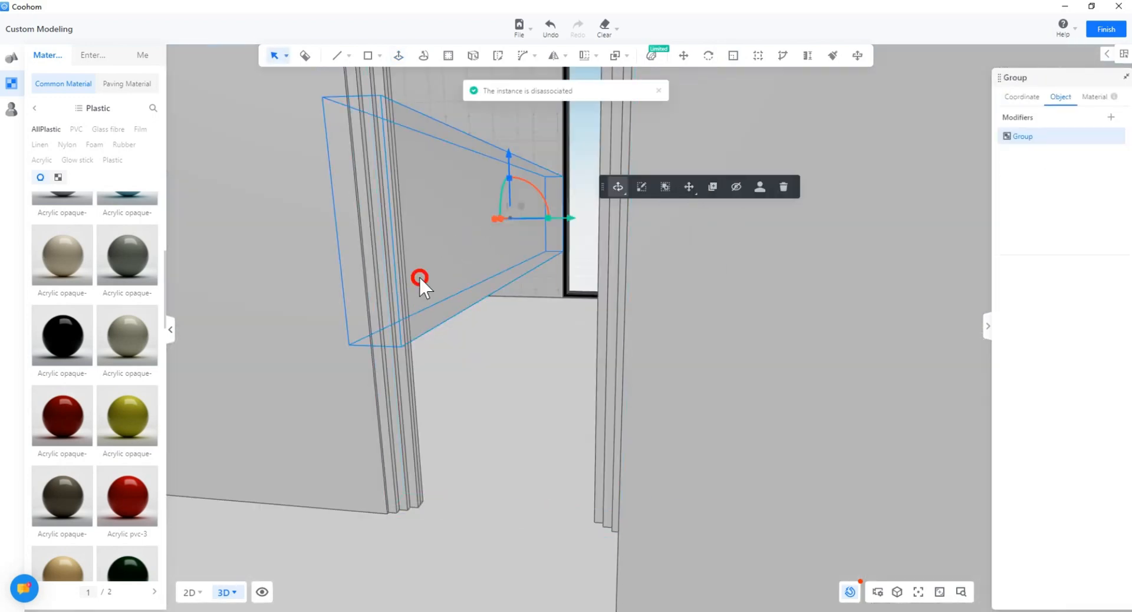
Step: Stretch the box's bottom face down and its top face up inside the group
{"action": "double_click", "coordinate": [419, 277]}
{"action": "left_click", "coordinate": [494, 239]}
{"action": "right_click_drag", "start_coordinate": [420, 277], "coordinate": [486, 263]}
{"action": "left_click", "coordinate": [485, 262]}
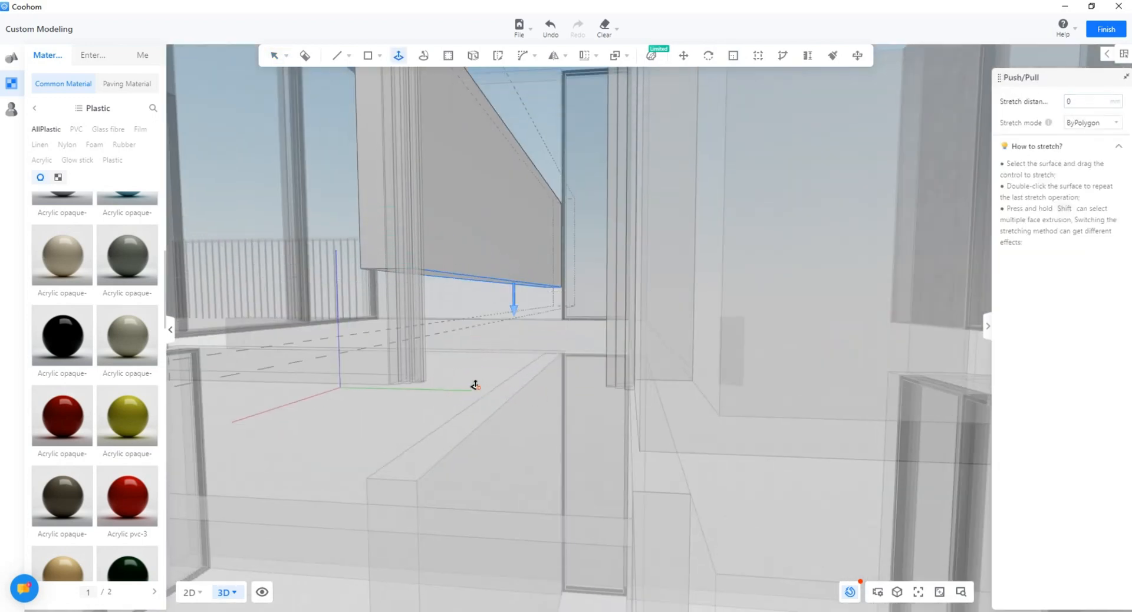
{"action": "left_click", "coordinate": [506, 377]}
{"action": "right_click_drag", "start_coordinate": [501, 353], "coordinate": [546, 177]}
{"action": "left_click", "coordinate": [475, 262]}
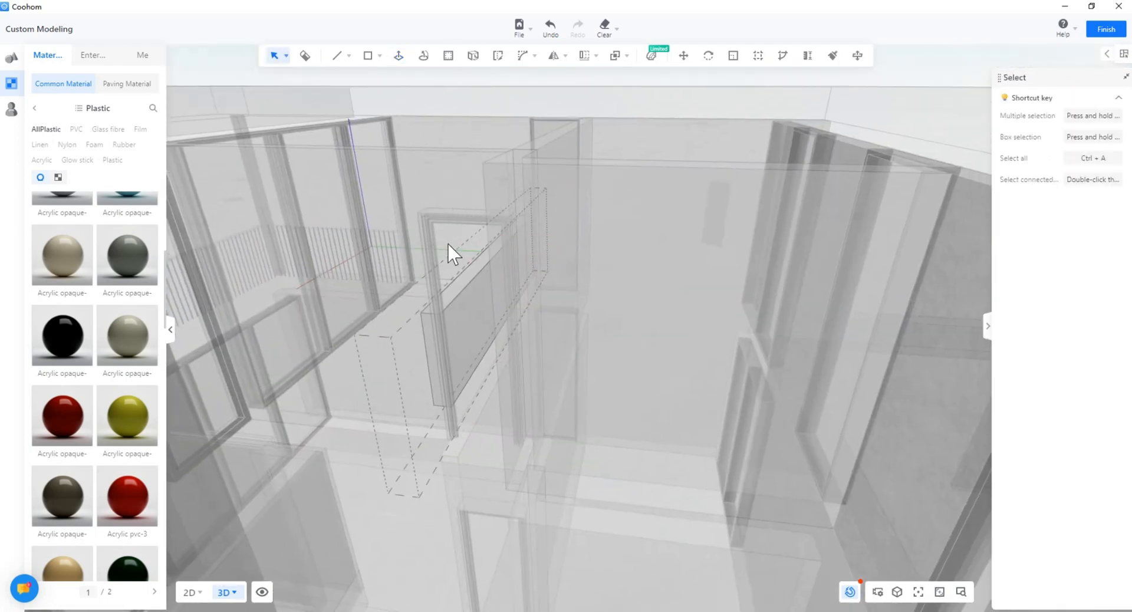
{"action": "left_click", "coordinate": [467, 361]}
{"action": "right_click_drag", "start_coordinate": [466, 361], "coordinate": [454, 396]}
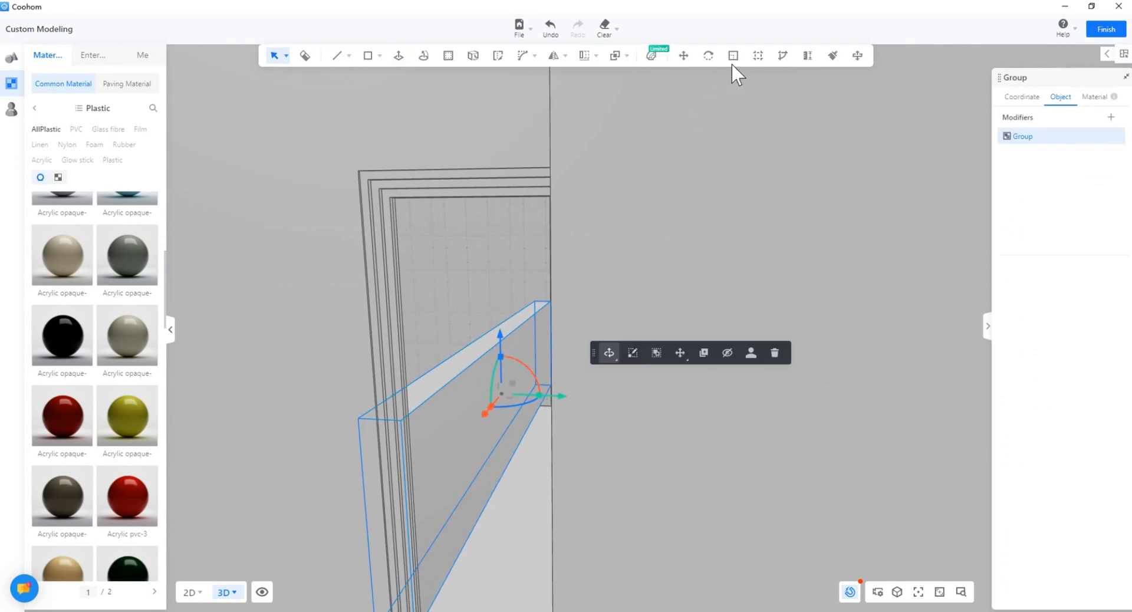
Step: Scale the box's height twice so it meets the floor edge
{"action": "right_click_drag", "start_coordinate": [511, 506], "coordinate": [500, 465]}
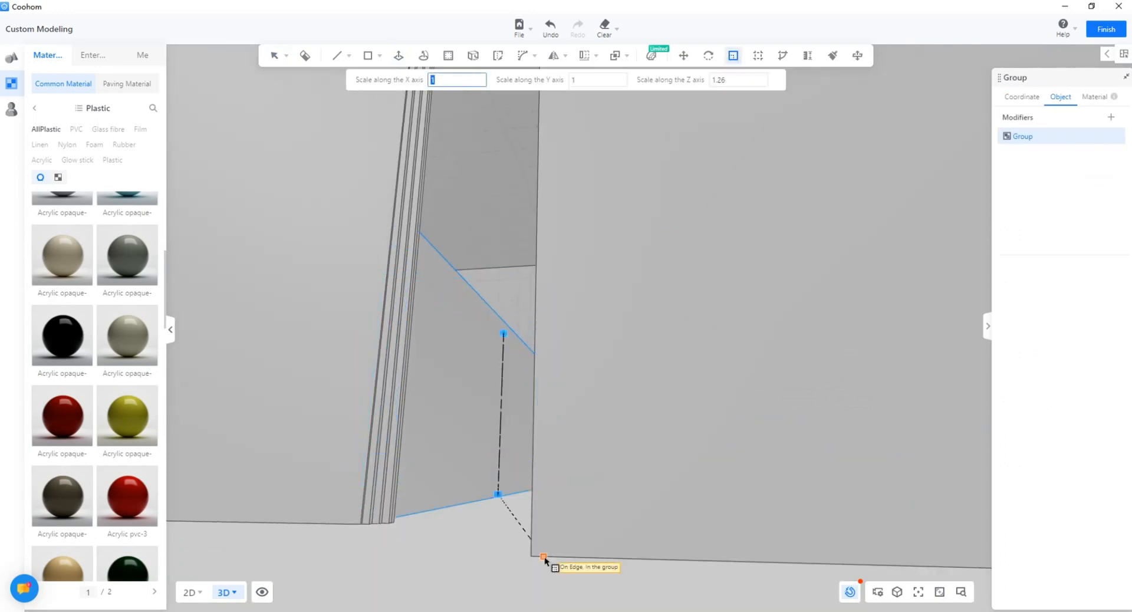
{"action": "left_click", "coordinate": [544, 558]}
{"action": "right_click_drag", "start_coordinate": [511, 235], "coordinate": [494, 332]}
{"action": "left_click", "coordinate": [510, 393]}
{"action": "right_click_drag", "start_coordinate": [511, 392], "coordinate": [648, 377]}
{"action": "left_click", "coordinate": [555, 242]}
{"action": "left_click", "coordinate": [372, 132]}
{"action": "right_click_drag", "start_coordinate": [696, 200], "coordinate": [616, 318]}
{"action": "key", "text": "Escape"}
{"action": "left_click", "coordinate": [612, 443]}
{"action": "scroll", "coordinate": [612, 443], "scroll_direction": "down", "scroll_amount": 5}
{"action": "key", "text": "Escape"}
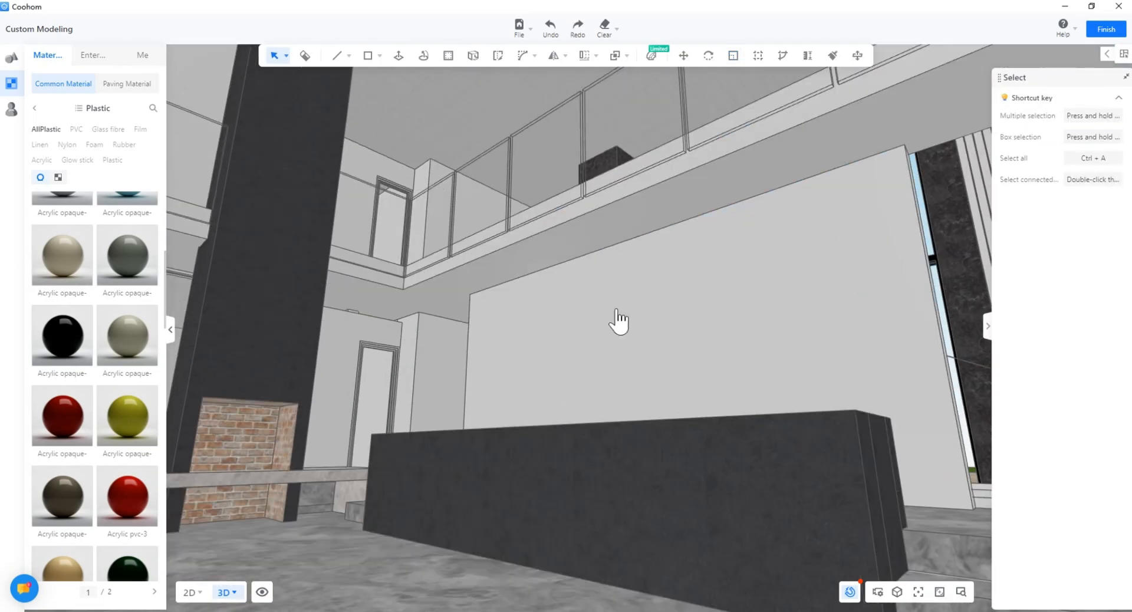
Step: Face and select the large plain wall panel behind the dark box
{"action": "middle_click_drag", "start_coordinate": [616, 319], "coordinate": [504, 432]}
{"action": "right_click_drag", "start_coordinate": [504, 432], "coordinate": [586, 384]}
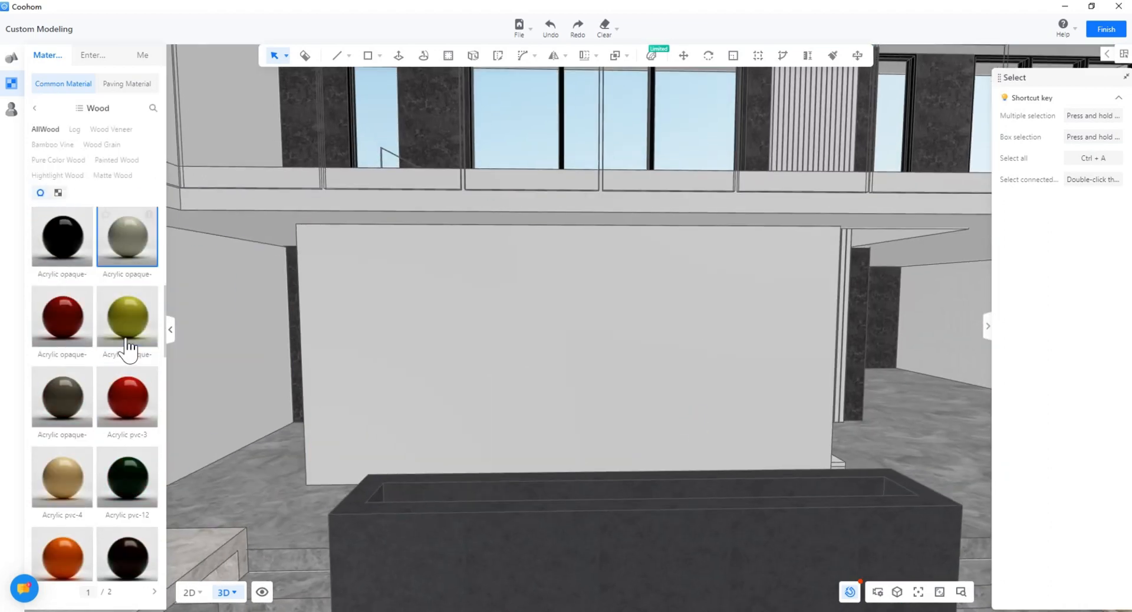
{"action": "scroll", "coordinate": [128, 347], "scroll_direction": "up", "scroll_amount": 5}
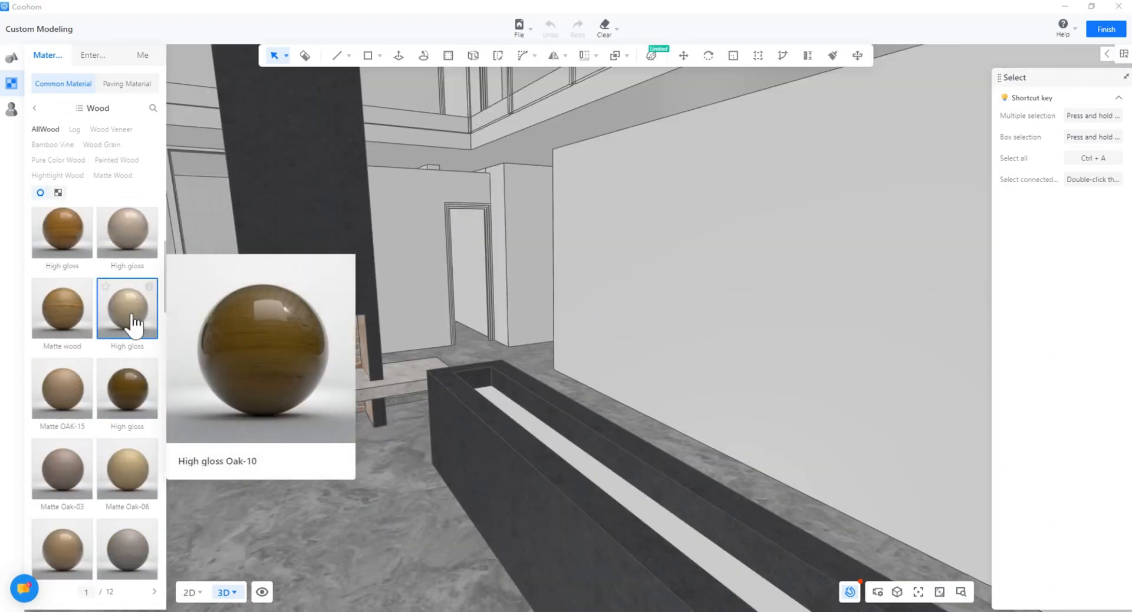
{"action": "mouse_move", "coordinate": [86, 392]}
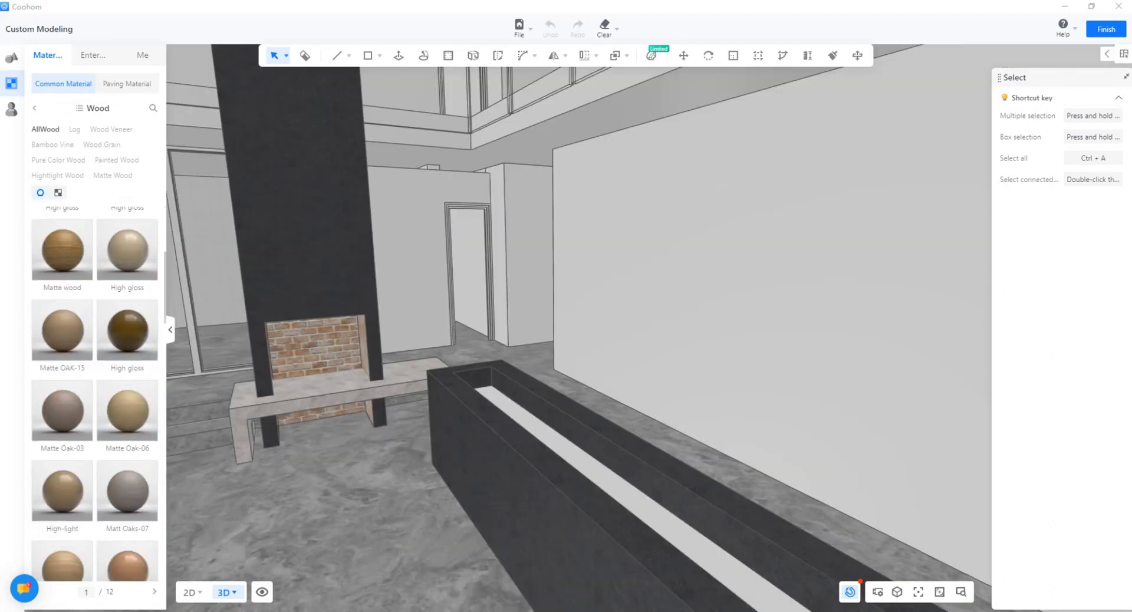
{"action": "scroll", "coordinate": [136, 383], "scroll_direction": "down", "scroll_amount": 1}
{"action": "scroll", "coordinate": [485, 357], "scroll_direction": "up", "scroll_amount": 3}
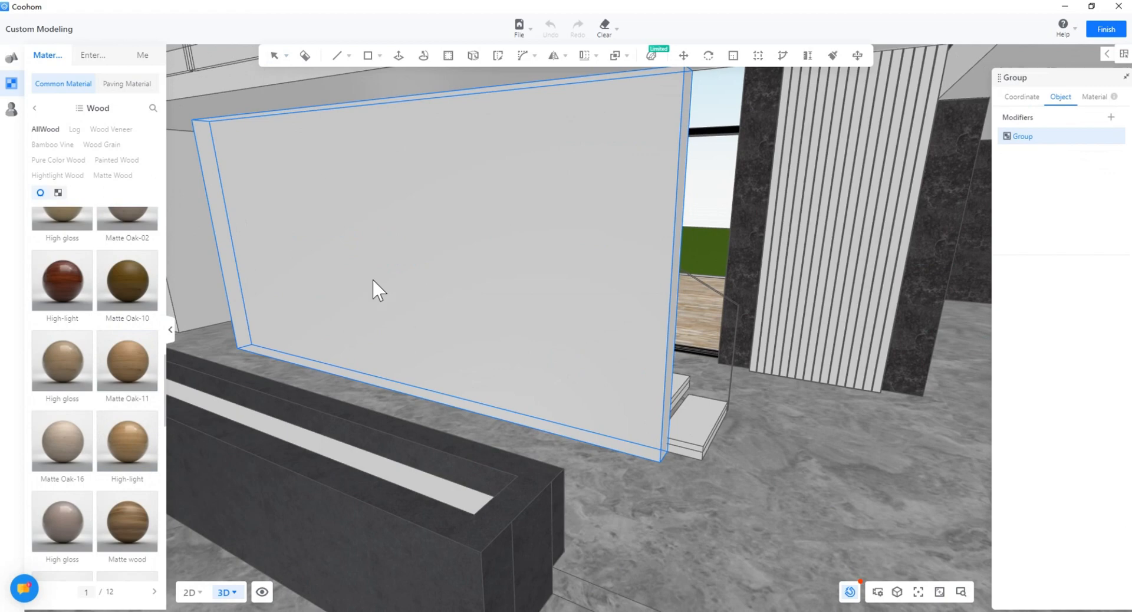
{"action": "left_click", "coordinate": [373, 286]}
Step: Try high-gloss wood and Matte Oak-04, then apply a light Matte wood to the panel
{"action": "scroll", "coordinate": [374, 366], "scroll_direction": "up", "scroll_amount": 3}
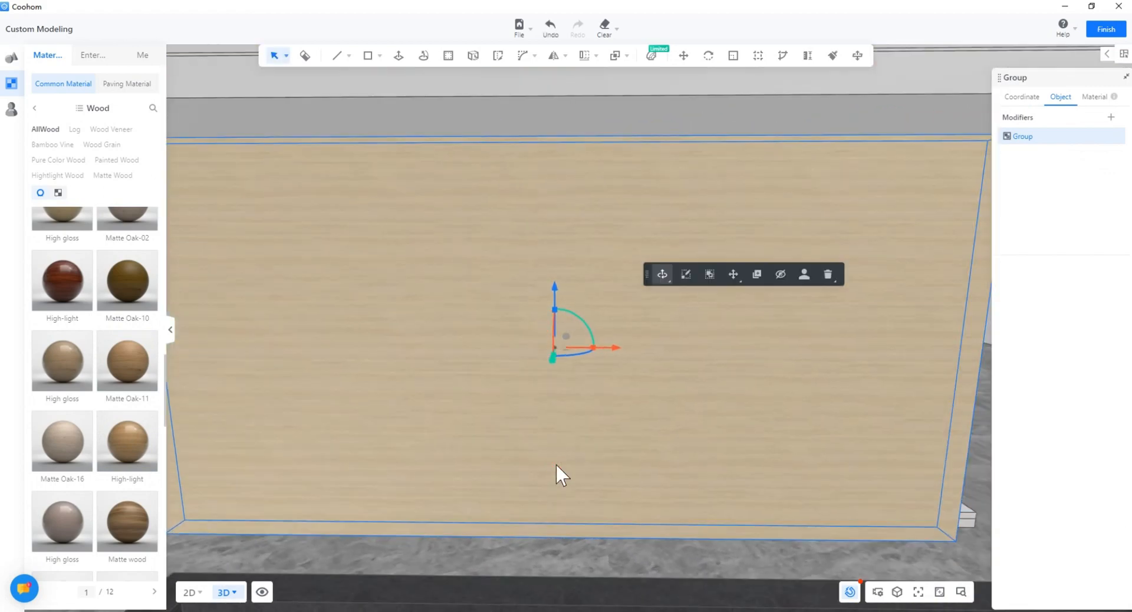
{"action": "scroll", "coordinate": [136, 354], "scroll_direction": "down", "scroll_amount": 3}
{"action": "mouse_move", "coordinate": [85, 512]}
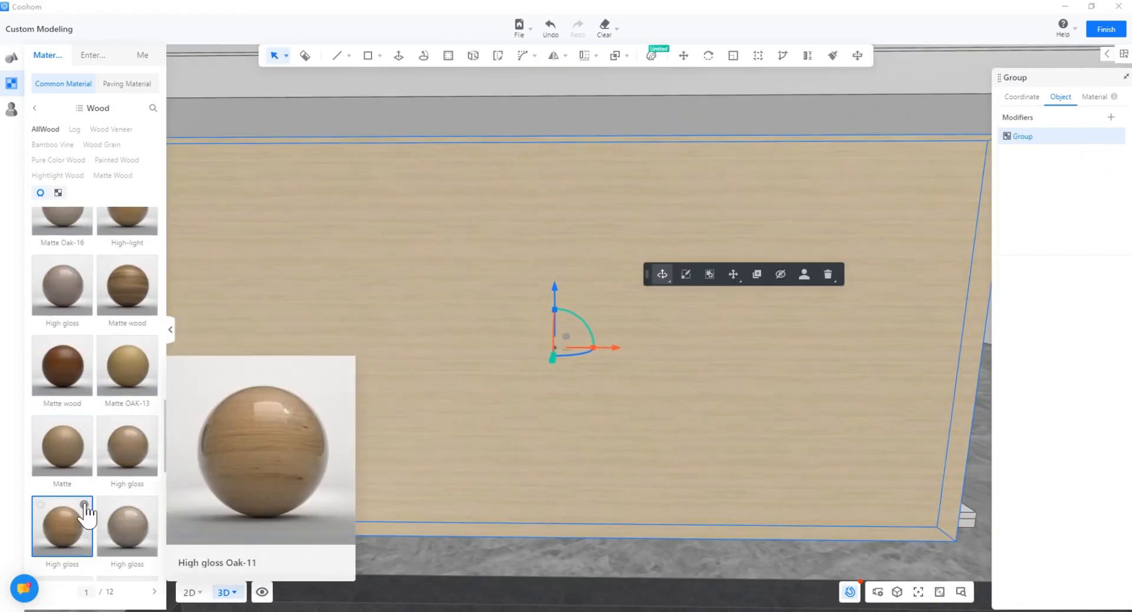
{"action": "left_click", "coordinate": [144, 435]}
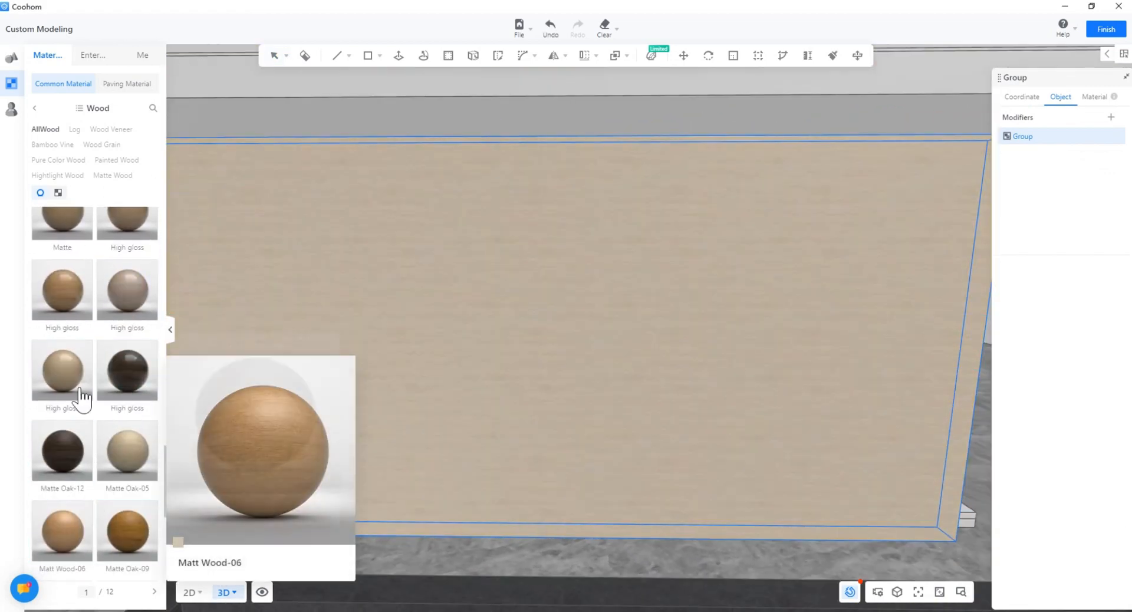
{"action": "scroll", "coordinate": [147, 401], "scroll_direction": "down", "scroll_amount": 5}
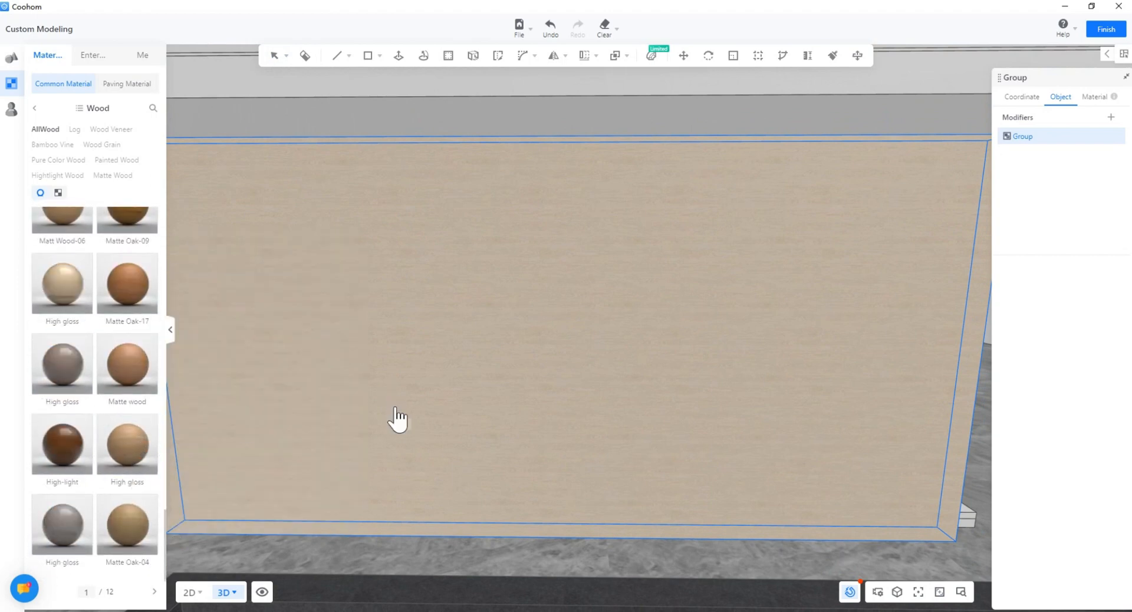
{"action": "left_click", "coordinate": [141, 525]}
{"action": "scroll", "coordinate": [144, 448], "scroll_direction": "down", "scroll_amount": 3}
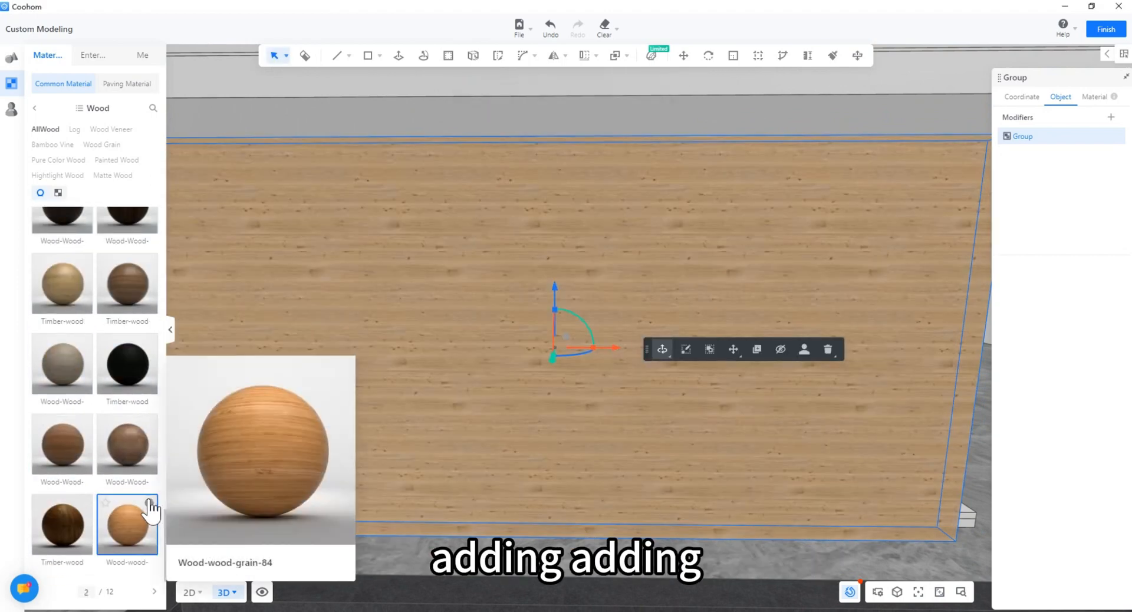
{"action": "scroll", "coordinate": [145, 371], "scroll_direction": "down", "scroll_amount": 3}
{"action": "scroll", "coordinate": [85, 416], "scroll_direction": "up", "scroll_amount": 5}
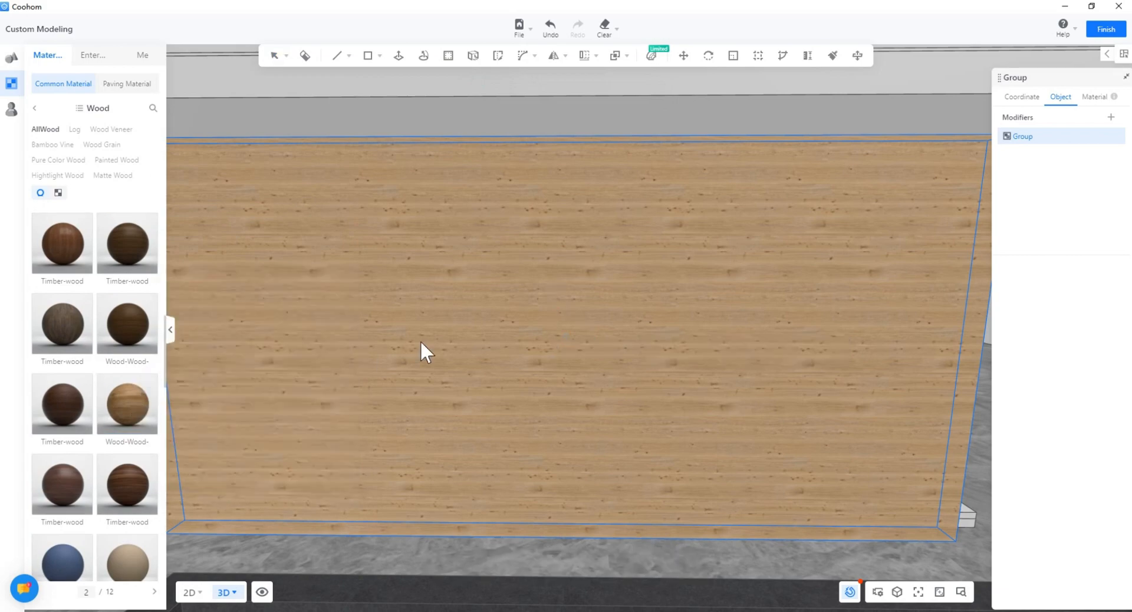
{"action": "scroll", "coordinate": [84, 391], "scroll_direction": "up", "scroll_amount": 9}
{"action": "left_click", "coordinate": [81, 396]}
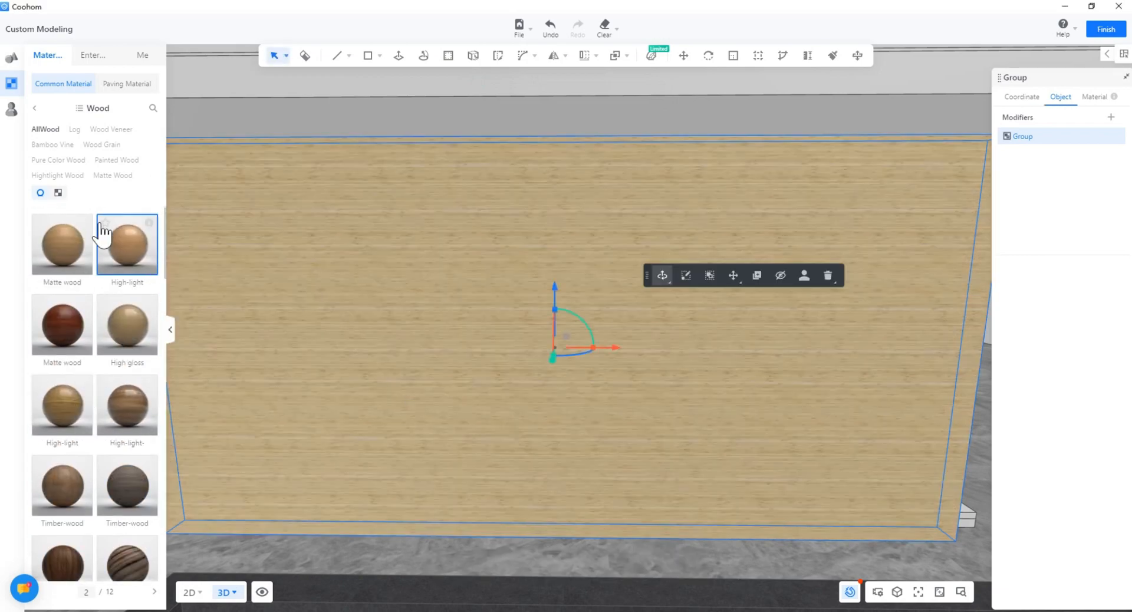
{"action": "left_click_drag", "start_coordinate": [79, 242], "coordinate": [446, 375]}
Step: Open the wall group, select one of its faces, then exit group editing
{"action": "scroll", "coordinate": [440, 440], "scroll_direction": "down", "scroll_amount": 3}
{"action": "middle_click_drag", "start_coordinate": [440, 440], "coordinate": [394, 383]}
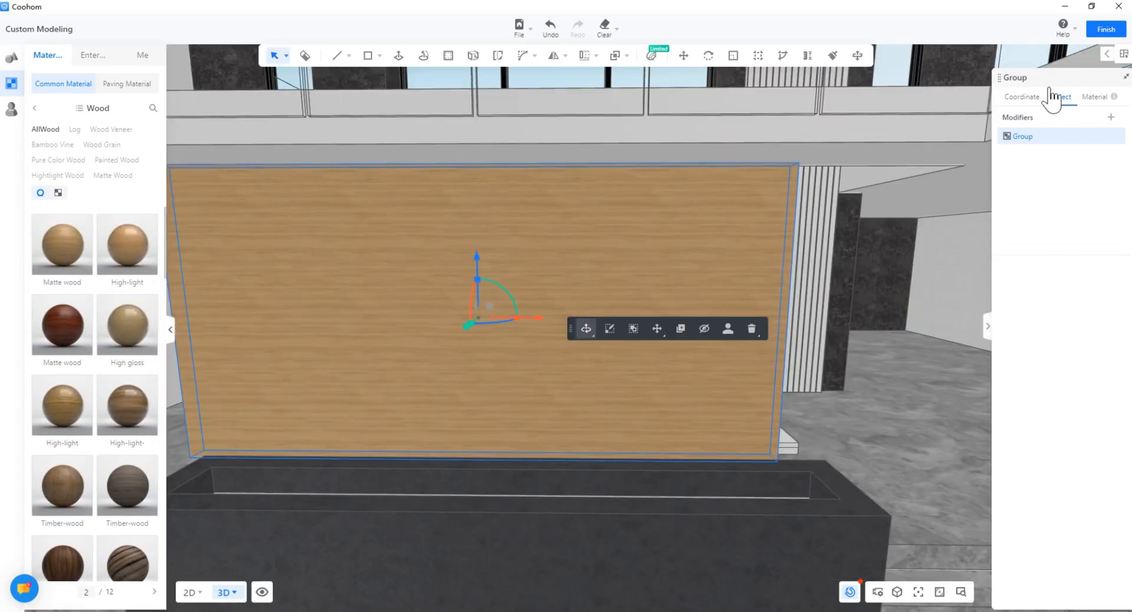
{"action": "double_click", "coordinate": [584, 285]}
{"action": "scroll", "coordinate": [585, 289], "scroll_direction": "up", "scroll_amount": 3}
{"action": "left_click", "coordinate": [619, 301]}
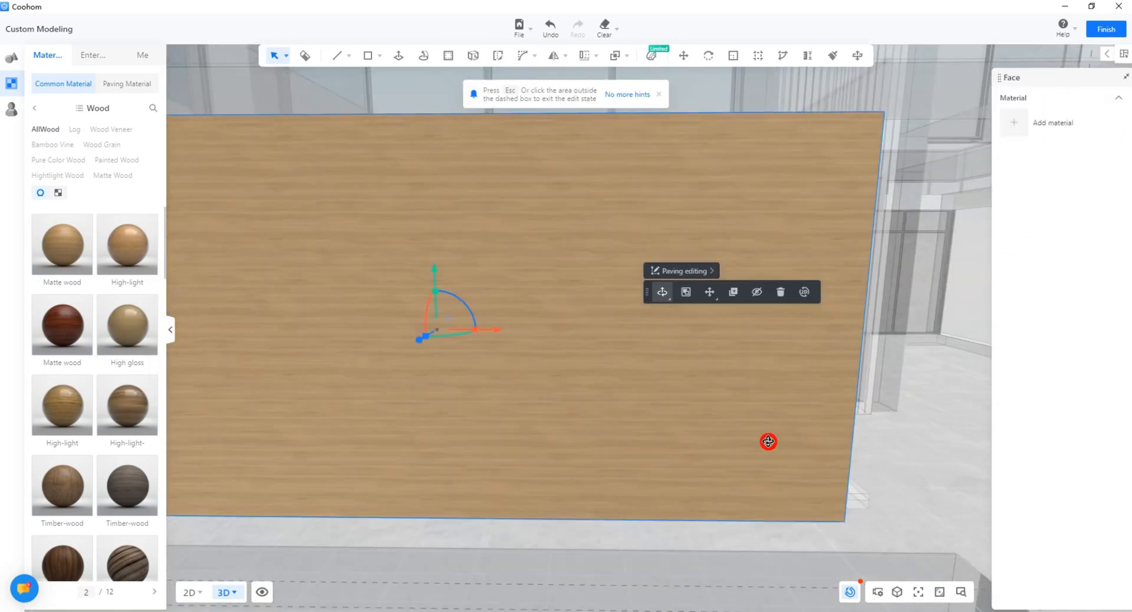
{"action": "mouse_move", "coordinate": [768, 442]}
{"action": "right_mouse_down"}
{"action": "mouse_move", "coordinate": [585, 440]}
{"action": "mouse_move", "coordinate": [754, 436]}
{"action": "right_mouse_up"}
{"action": "key", "text": "Escape"}
{"action": "scroll", "coordinate": [524, 402], "scroll_direction": "down", "scroll_amount": 2}
Step: Copy the wood wall group, rotate the copy upright, shorten it and push it through the wall
{"action": "left_click", "coordinate": [525, 401]}
{"action": "right_click_drag", "start_coordinate": [524, 401], "coordinate": [453, 354]}
{"action": "left_click", "coordinate": [548, 277]}
{"action": "left_click", "coordinate": [670, 246]}
{"action": "left_click", "coordinate": [598, 329]}
{"action": "left_click", "coordinate": [354, 491]}
{"action": "left_click_drag", "start_coordinate": [454, 331], "coordinate": [474, 420]}
{"action": "right_click_drag", "start_coordinate": [715, 449], "coordinate": [383, 295]}
{"action": "left_click_drag", "start_coordinate": [377, 295], "coordinate": [381, 353]}
{"action": "right_click_drag", "start_coordinate": [412, 295], "coordinate": [490, 236]}
{"action": "left_click_drag", "start_coordinate": [340, 214], "coordinate": [475, 177]}
{"action": "right_click_drag", "start_coordinate": [660, 259], "coordinate": [513, 177]}
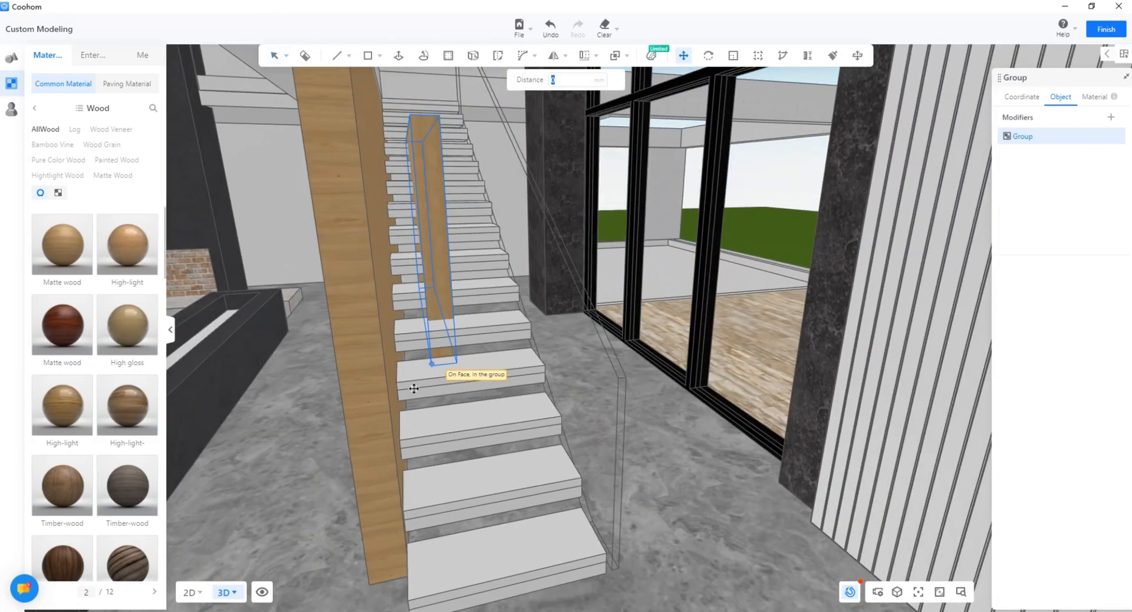
Step: Move the copied wood group left into its final position beside the wall
{"action": "right_click_drag", "start_coordinate": [252, 501], "coordinate": [666, 471]}
{"action": "left_click", "coordinate": [679, 477]}
{"action": "left_click", "coordinate": [699, 370]}
{"action": "right_click_drag", "start_coordinate": [699, 370], "coordinate": [472, 424]}
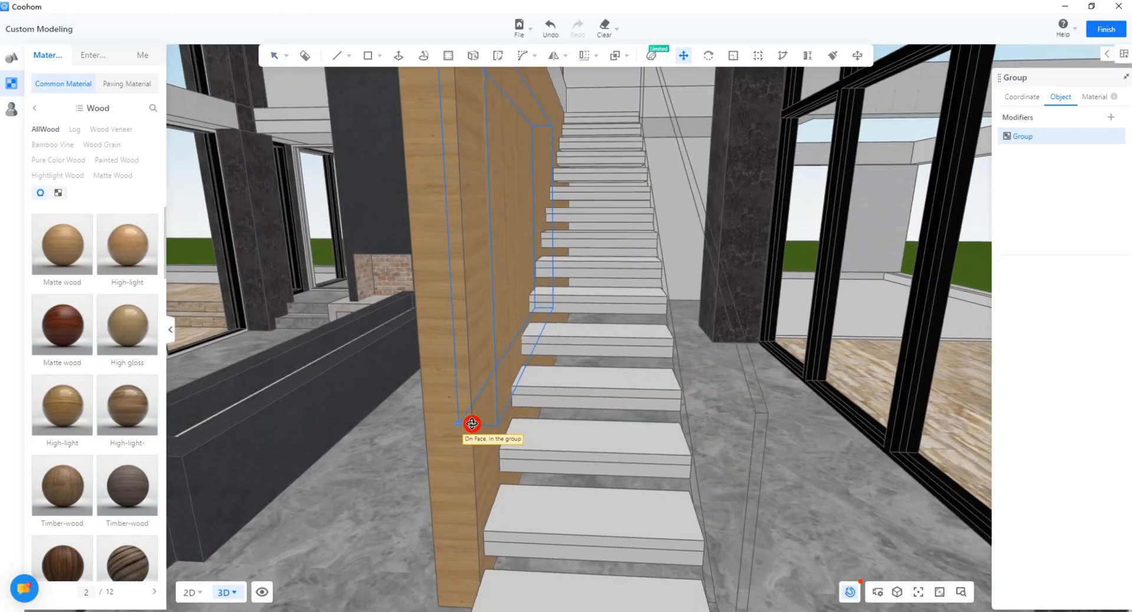
{"action": "left_click", "coordinate": [472, 424]}
{"action": "left_click", "coordinate": [386, 495]}
{"action": "middle_click_drag", "start_coordinate": [387, 495], "coordinate": [416, 403]}
{"action": "left_click", "coordinate": [552, 452]}
{"action": "right_click_drag", "start_coordinate": [552, 452], "coordinate": [787, 384]}
{"action": "key", "text": "space"}
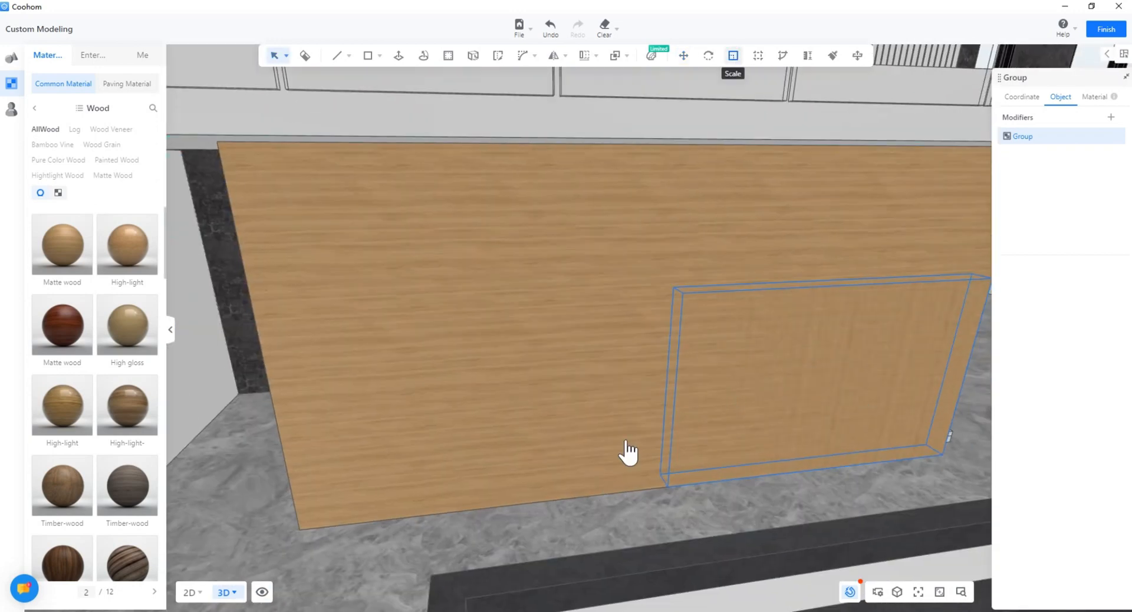
{"action": "key", "text": "space"}
Step: Open the small wood panel group and Push/Pull its side face to stretch it
{"action": "left_click", "coordinate": [707, 407]}
{"action": "middle_click_drag", "start_coordinate": [650, 524], "coordinate": [588, 483]}
{"action": "scroll", "coordinate": [588, 483], "scroll_direction": "down", "scroll_amount": 3}
{"action": "left_click", "coordinate": [753, 388]}
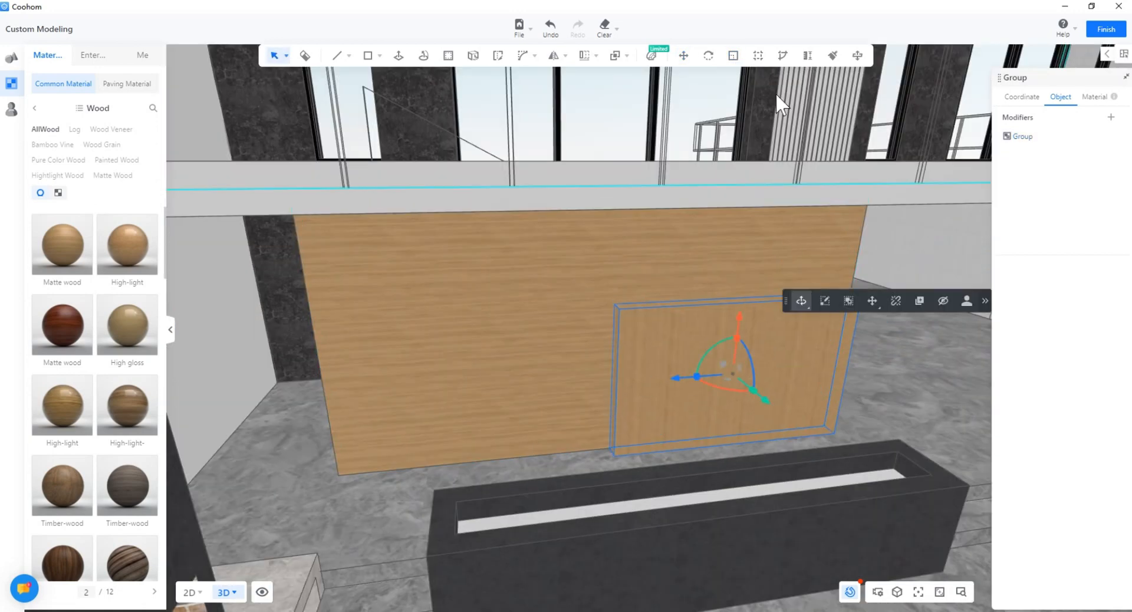
{"action": "scroll", "coordinate": [343, 386], "scroll_direction": "up", "scroll_amount": 4}
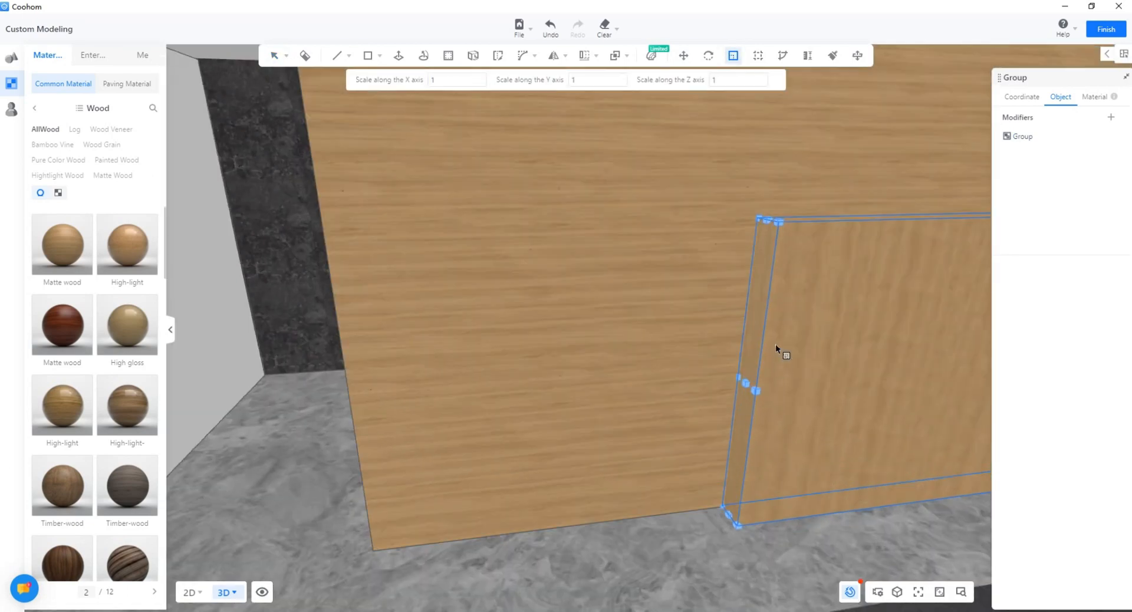
{"action": "double_click", "coordinate": [776, 344]}
{"action": "key", "text": "p"}
{"action": "left_click", "coordinate": [752, 352]}
{"action": "left_click", "coordinate": [322, 204]}
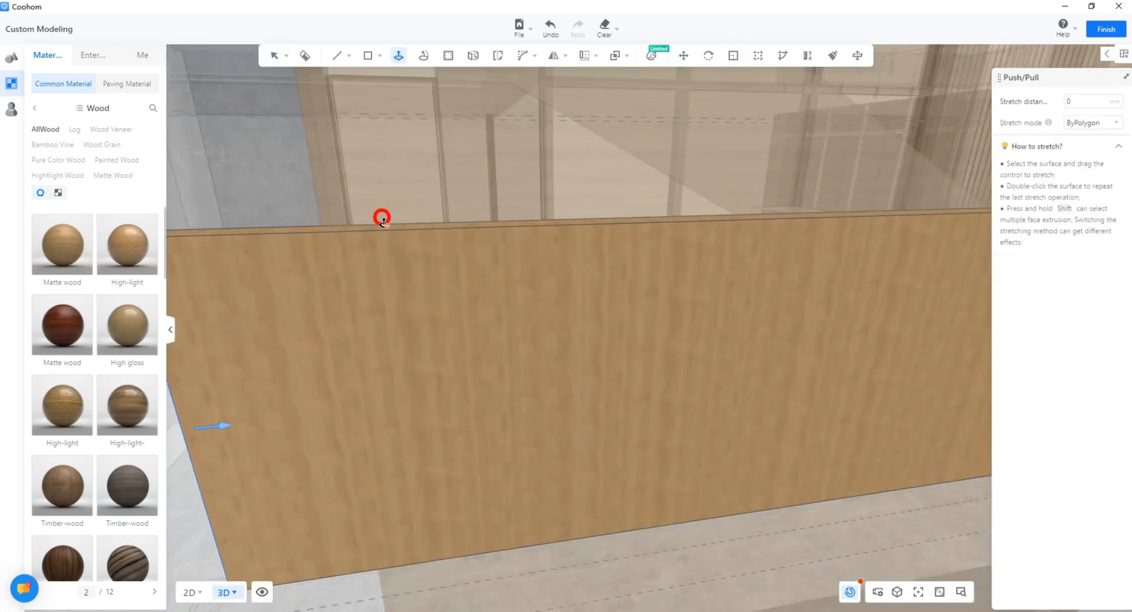
{"action": "right_click_drag", "start_coordinate": [381, 217], "coordinate": [604, 366]}
{"action": "key", "text": "space"}
{"action": "right_click_drag", "start_coordinate": [593, 436], "coordinate": [557, 448]}
Step: Push/Pull the wood panel's end face to lengthen it, then leave the group
{"action": "key", "text": "p"}
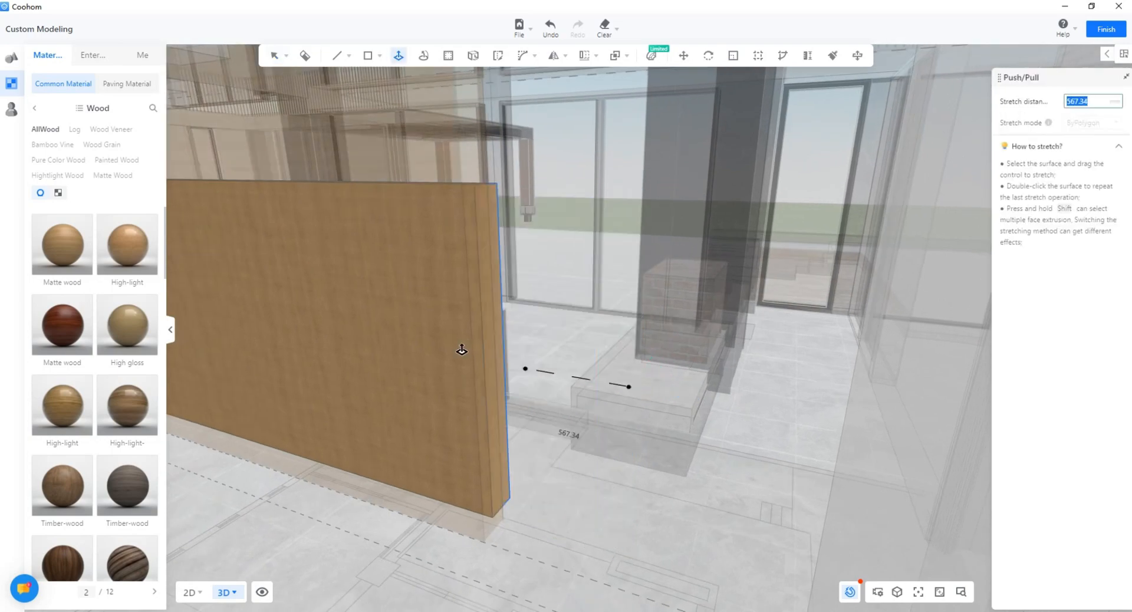
{"action": "left_click", "coordinate": [488, 541]}
{"action": "key", "text": "space"}
{"action": "left_click", "coordinate": [509, 476]}
{"action": "right_click_drag", "start_coordinate": [511, 476], "coordinate": [498, 450]}
Step: Undo the last front panel change, then redo to restore the darker wood panel
{"action": "left_click", "coordinate": [646, 347]}
{"action": "key", "text": "ctrl+z"}
{"action": "key", "text": "ctrl+z"}
{"action": "key", "text": "ctrl+z"}
{"action": "key", "text": "ctrl+z"}
{"action": "key", "text": "ctrl+z"}
{"action": "key", "text": "ctrl+z"}
{"action": "key", "text": "ctrl+z"}
{"action": "key", "text": "ctrl+z"}
{"action": "left_click", "coordinate": [578, 28]}
{"action": "right_click_drag", "start_coordinate": [436, 298], "coordinate": [570, 353]}
{"action": "scroll", "coordinate": [570, 354], "scroll_direction": "up", "scroll_amount": 5}
{"action": "scroll", "coordinate": [642, 366], "scroll_direction": "down", "scroll_amount": 8}
{"action": "right_click_drag", "start_coordinate": [642, 366], "coordinate": [422, 296]}
{"action": "scroll", "coordinate": [423, 296], "scroll_direction": "up", "scroll_amount": 3}
Step: Apply the wood material to the tall column beside the doorway
{"action": "left_click", "coordinate": [607, 276]}
{"action": "right_click_drag", "start_coordinate": [651, 406], "coordinate": [607, 417]}
{"action": "key", "text": "Escape"}
{"action": "scroll", "coordinate": [612, 463], "scroll_direction": "down", "scroll_amount": 3}
{"action": "scroll", "coordinate": [607, 416], "scroll_direction": "up", "scroll_amount": 4}
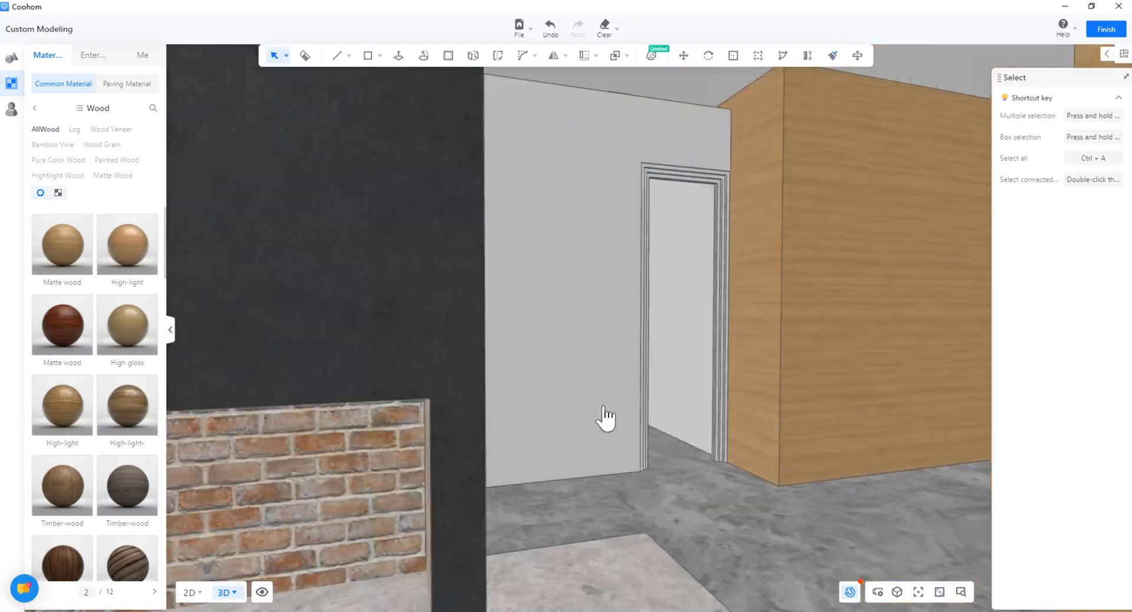
Step: Paint the left window frame black with the Material Brush
{"action": "scroll", "coordinate": [607, 416], "scroll_direction": "down", "scroll_amount": 3}
{"action": "left_click", "coordinate": [35, 108]}
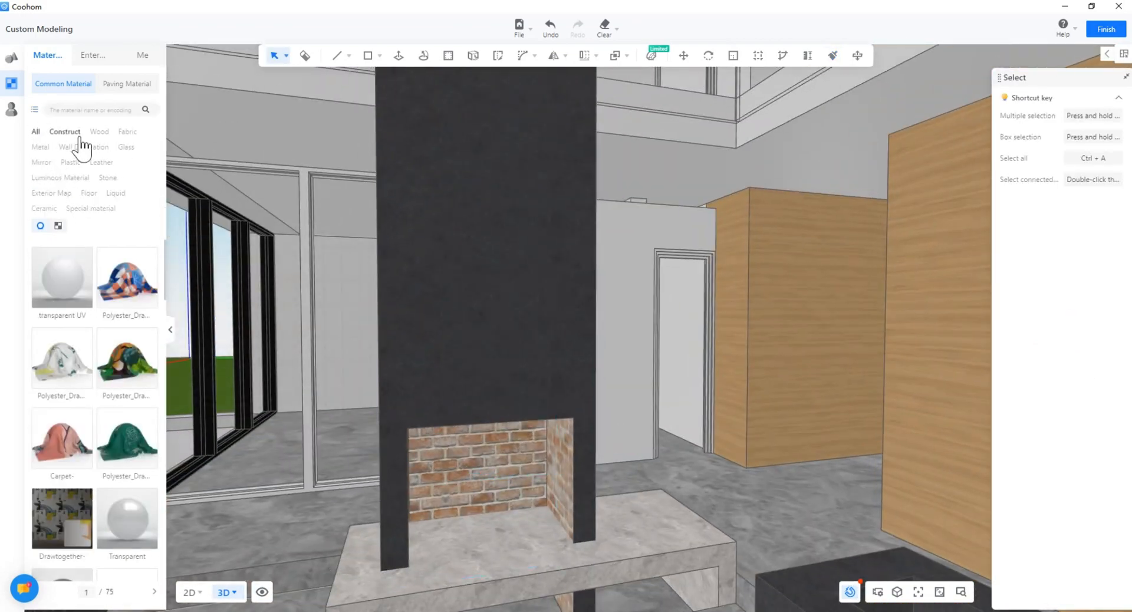
{"action": "middle_click_drag", "start_coordinate": [854, 578], "coordinate": [800, 460]}
{"action": "right_click_drag", "start_coordinate": [800, 461], "coordinate": [373, 468]}
{"action": "middle_click_drag", "start_coordinate": [373, 468], "coordinate": [383, 422]}
{"action": "key", "text": "b"}
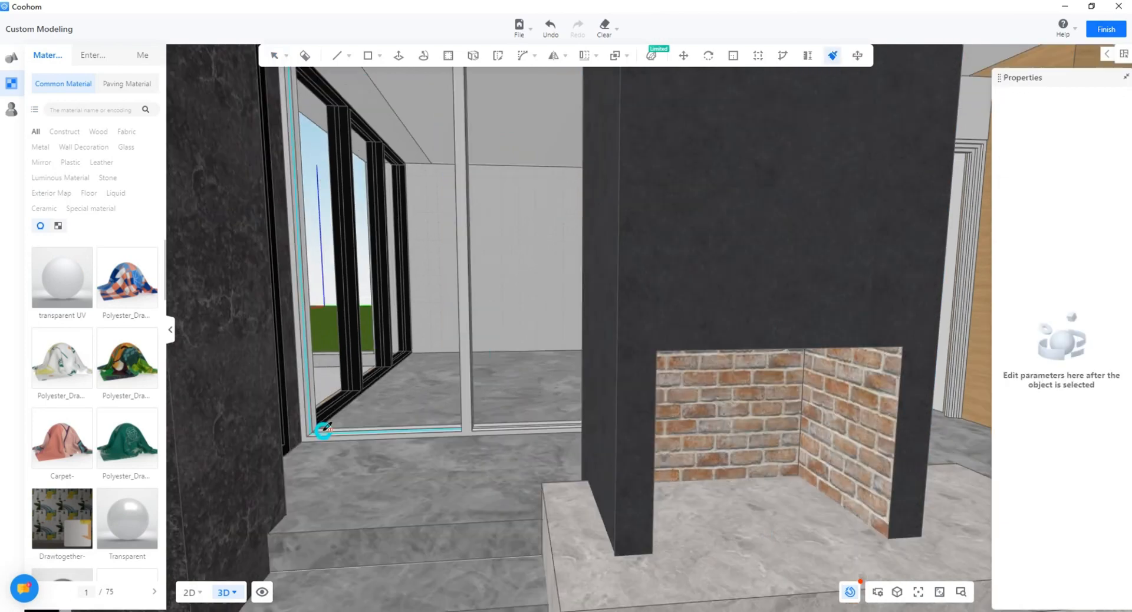
{"action": "right_click_drag", "start_coordinate": [322, 430], "coordinate": [259, 439]}
{"action": "left_click", "coordinate": [399, 430]}
{"action": "key", "text": "Escape"}
Step: Enter the white wall group beside the doorway and start pulling its top face upward
{"action": "mouse_move", "coordinate": [399, 429]}
{"action": "right_mouse_down"}
{"action": "mouse_move", "coordinate": [429, 437]}
{"action": "mouse_move", "coordinate": [585, 361]}
{"action": "right_mouse_up"}
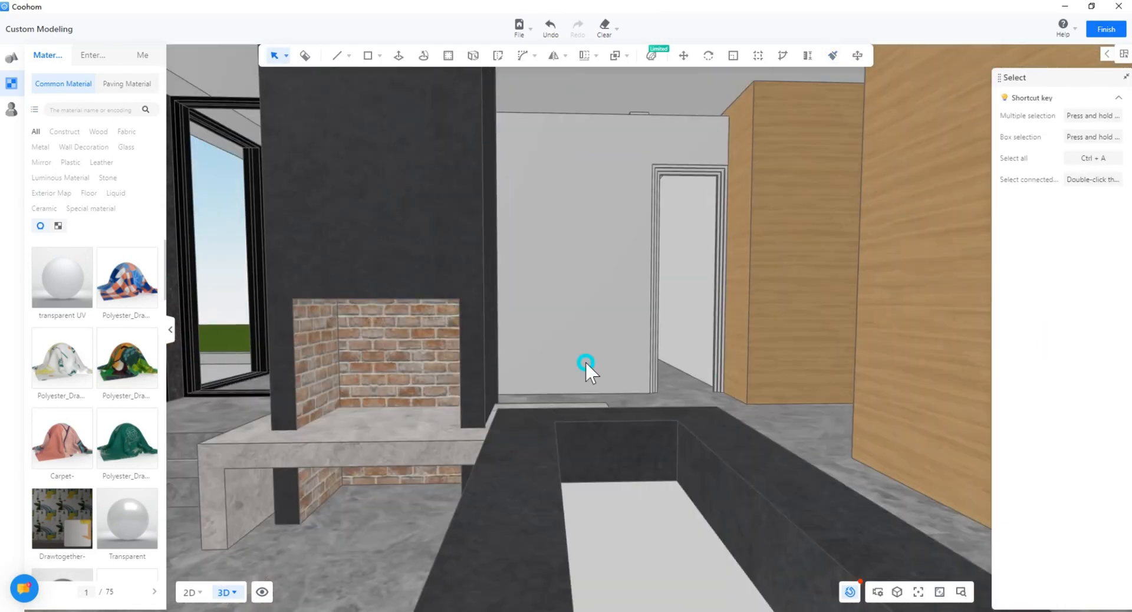
{"action": "middle_click_drag", "start_coordinate": [585, 361], "coordinate": [548, 407]}
{"action": "scroll", "coordinate": [585, 361], "scroll_direction": "up", "scroll_amount": 3}
{"action": "scroll", "coordinate": [663, 235], "scroll_direction": "up", "scroll_amount": 2}
{"action": "right_click_drag", "start_coordinate": [663, 235], "coordinate": [540, 283]}
{"action": "left_click", "coordinate": [541, 284]}
{"action": "key", "text": "Escape"}
{"action": "right_click_drag", "start_coordinate": [552, 137], "coordinate": [465, 219]}
{"action": "double_click", "coordinate": [476, 194]}
{"action": "scroll", "coordinate": [485, 142], "scroll_direction": "up", "scroll_amount": 4}
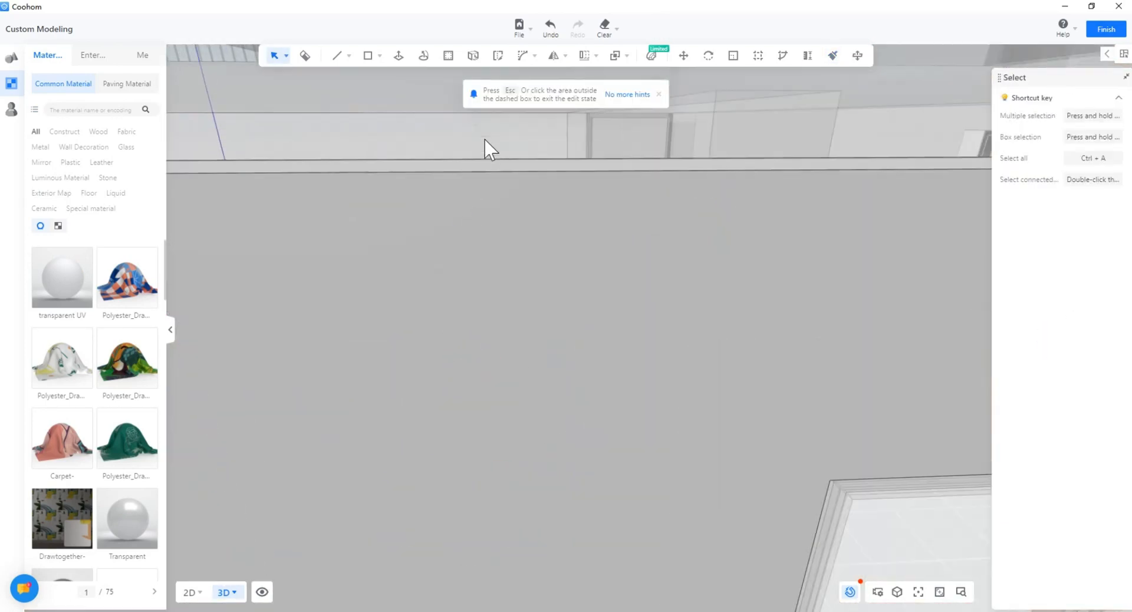
{"action": "left_click", "coordinate": [486, 162]}
{"action": "key", "text": "p"}
{"action": "left_click_drag", "start_coordinate": [486, 162], "coordinate": [480, 99]}
Step: Raise the wall's top face by 100 and leave the group
{"action": "right_click_drag", "start_coordinate": [479, 99], "coordinate": [438, 223]}
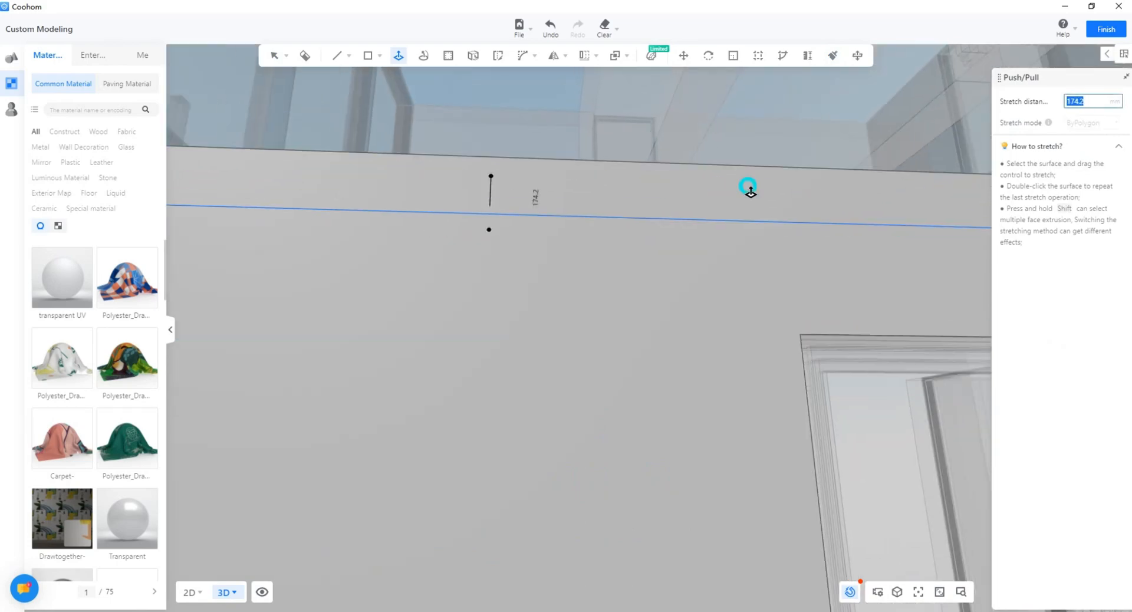
{"action": "middle_click_drag", "start_coordinate": [750, 191], "coordinate": [691, 197]}
{"action": "right_click_drag", "start_coordinate": [723, 143], "coordinate": [628, 193]}
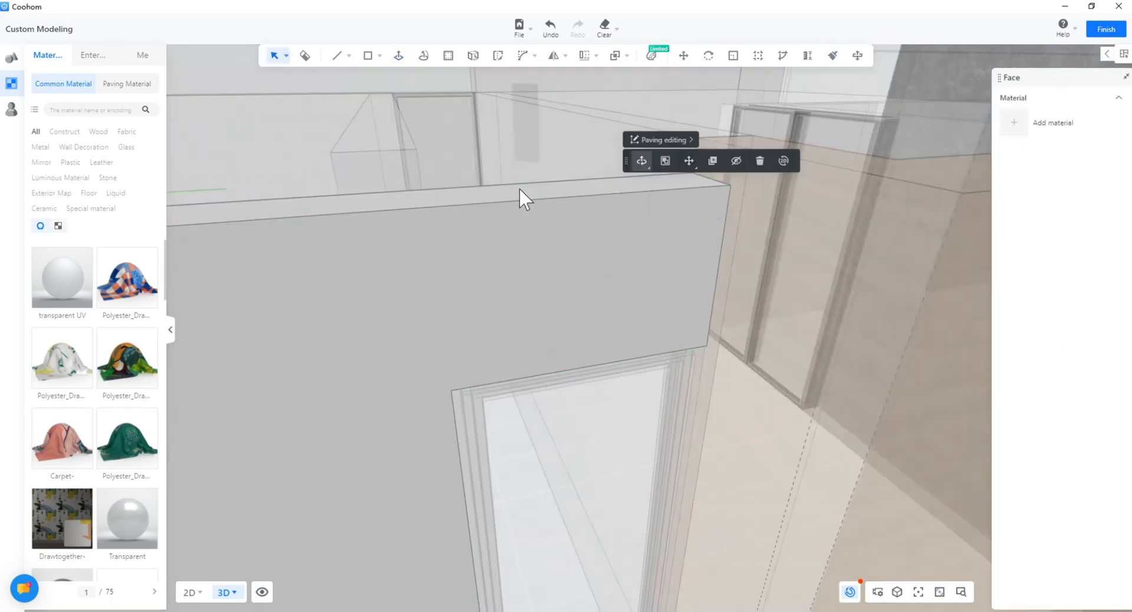
{"action": "right_click_drag", "start_coordinate": [519, 188], "coordinate": [538, 263]}
{"action": "scroll", "coordinate": [538, 263], "scroll_direction": "down", "scroll_amount": 2}
{"action": "mouse_move", "coordinate": [580, 165]}
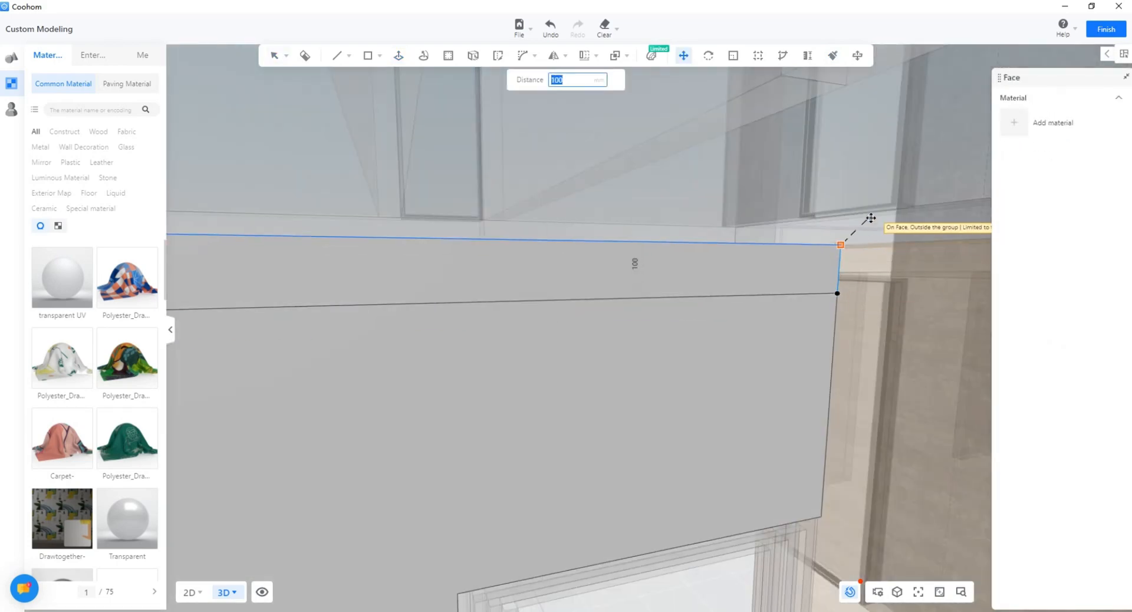
{"action": "left_click", "coordinate": [842, 239]}
{"action": "mouse_move", "coordinate": [582, 321]}
{"action": "right_mouse_down"}
{"action": "mouse_move", "coordinate": [460, 335]}
{"action": "mouse_move", "coordinate": [475, 355]}
{"action": "mouse_move", "coordinate": [745, 331]}
{"action": "mouse_move", "coordinate": [371, 289]}
{"action": "mouse_move", "coordinate": [583, 354]}
{"action": "mouse_move", "coordinate": [531, 216]}
{"action": "right_mouse_up"}
{"action": "key", "text": "Escape"}
Step: Undo the wall height change and the edit before it
{"action": "left_click", "coordinate": [371, 289]}
{"action": "right_click_drag", "start_coordinate": [635, 300], "coordinate": [682, 348]}
{"action": "key", "text": "ctrl+z"}
{"action": "right_click_drag", "start_coordinate": [784, 294], "coordinate": [610, 316]}
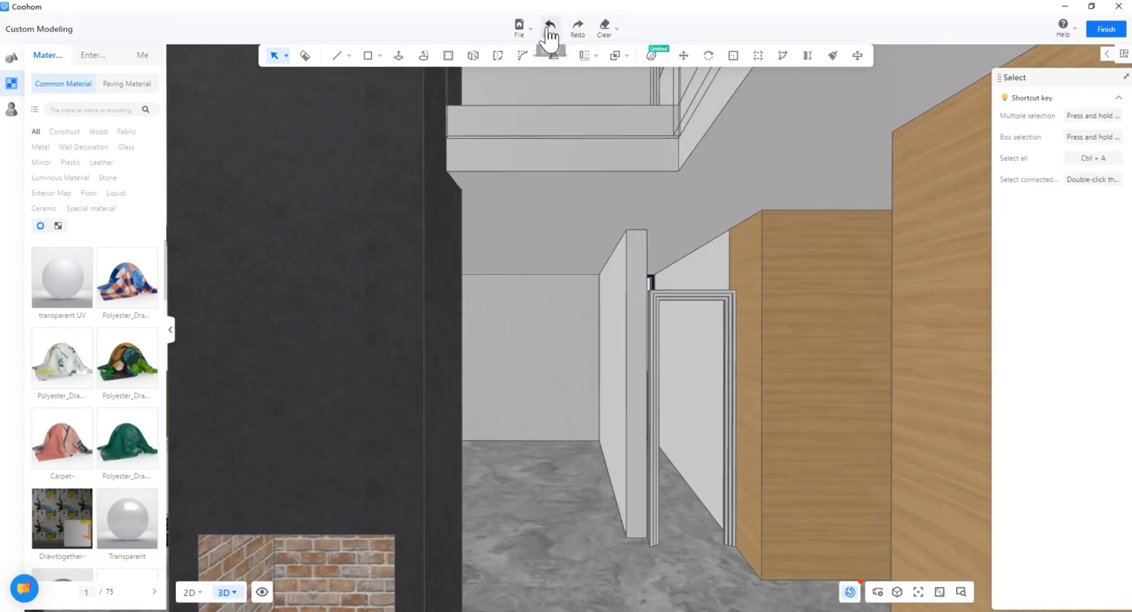
{"action": "left_click", "coordinate": [550, 36]}
{"action": "right_click_drag", "start_coordinate": [666, 242], "coordinate": [755, 265]}
{"action": "left_click", "coordinate": [712, 299]}
{"action": "mouse_move", "coordinate": [712, 298]}
{"action": "right_mouse_down"}
{"action": "mouse_move", "coordinate": [586, 336]}
{"action": "mouse_move", "coordinate": [356, 330]}
{"action": "mouse_move", "coordinate": [500, 361]}
{"action": "mouse_move", "coordinate": [512, 389]}
{"action": "mouse_move", "coordinate": [480, 300]}
{"action": "mouse_move", "coordinate": [796, 257]}
{"action": "right_mouse_up"}
{"action": "mouse_move", "coordinate": [796, 257]}
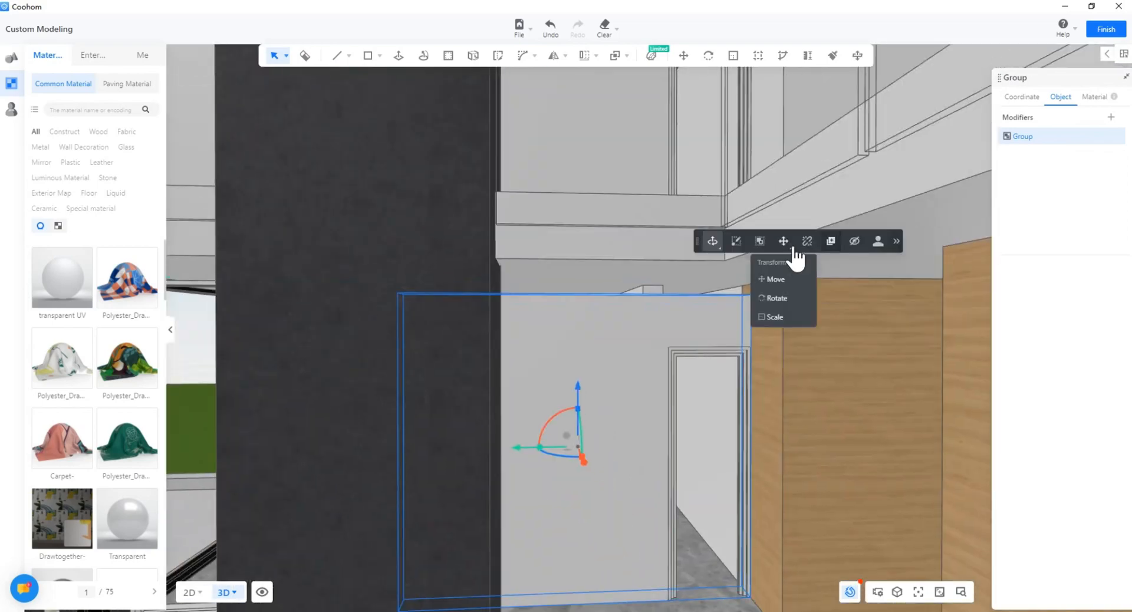
Step: Make the wall group unique so it is independent of its copies
{"action": "double_click", "coordinate": [416, 411]}
{"action": "right_click_drag", "start_coordinate": [416, 411], "coordinate": [441, 419]}
{"action": "left_click", "coordinate": [441, 420]}
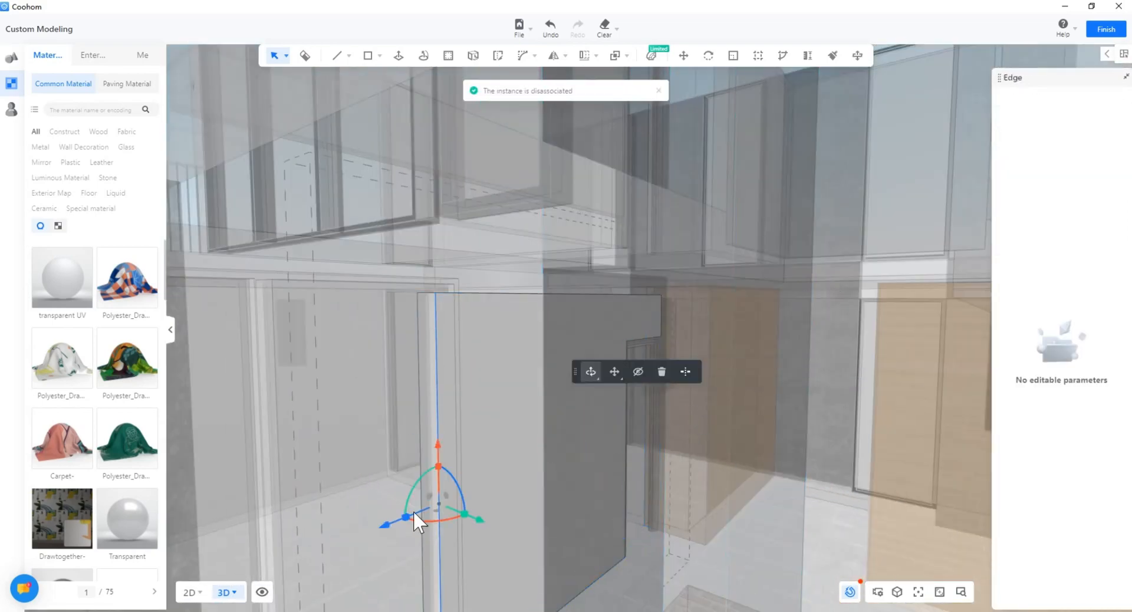
{"action": "right_click_drag", "start_coordinate": [412, 510], "coordinate": [421, 537]}
{"action": "left_click", "coordinate": [420, 538]}
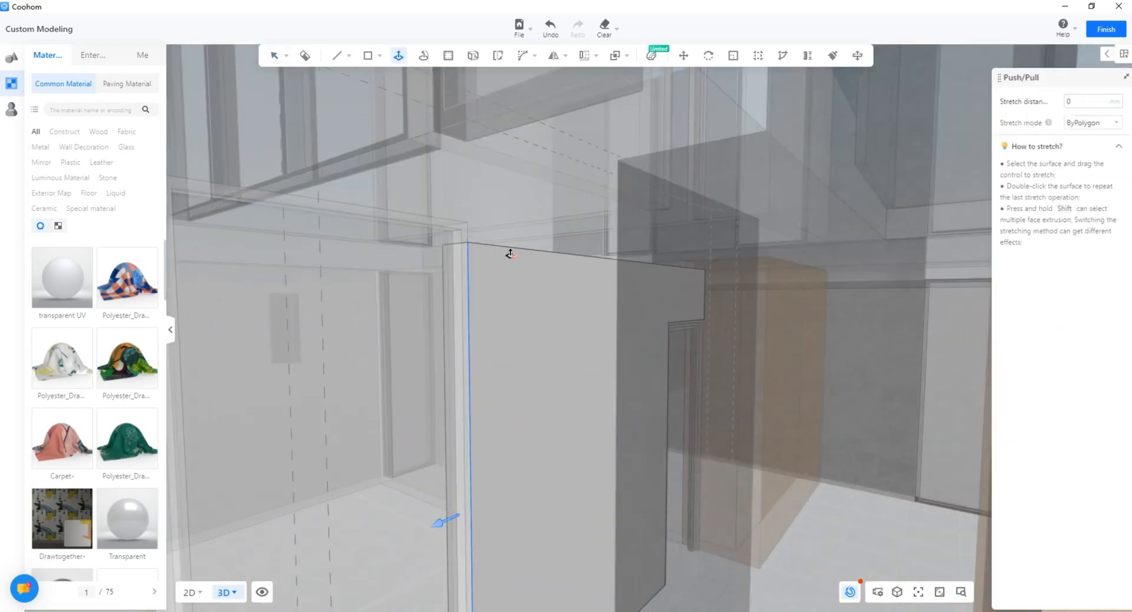
{"action": "right_click_drag", "start_coordinate": [510, 253], "coordinate": [494, 239]}
{"action": "key", "text": "Escape"}
Step: Push/Pull the wall's top face up to the panel's corner
{"action": "left_click", "coordinate": [502, 237]}
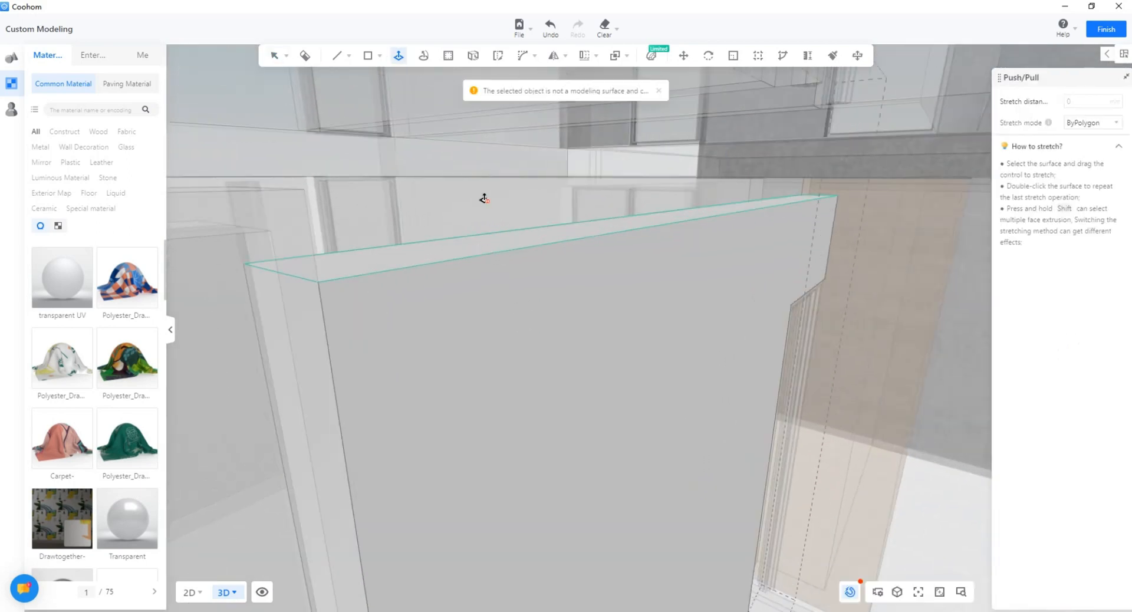
{"action": "right_click_drag", "start_coordinate": [484, 198], "coordinate": [640, 237]}
{"action": "key", "text": "Escape"}
{"action": "left_click", "coordinate": [640, 238]}
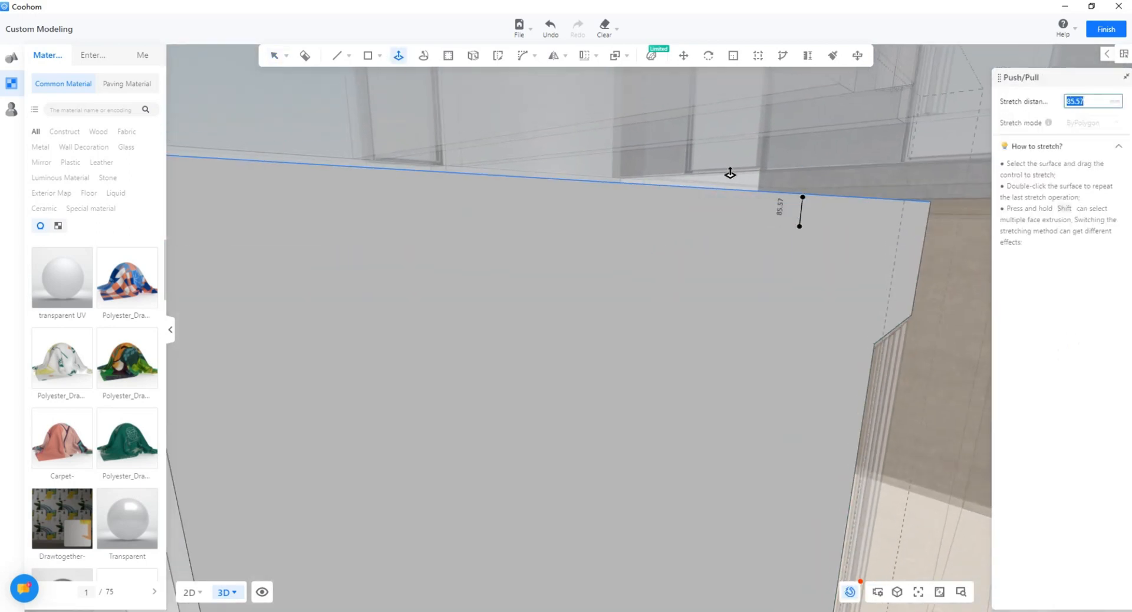
{"action": "right_click_drag", "start_coordinate": [413, 180], "coordinate": [454, 149]}
{"action": "left_click", "coordinate": [419, 141]}
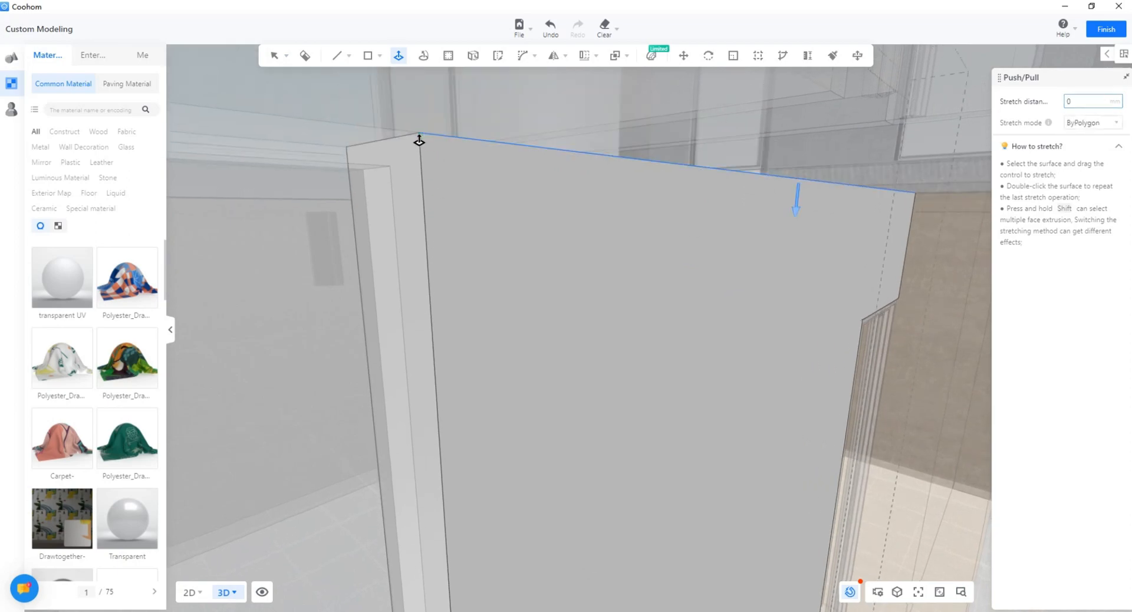
{"action": "key", "text": "Escape"}
{"action": "right_click_drag", "start_coordinate": [513, 254], "coordinate": [191, 281]}
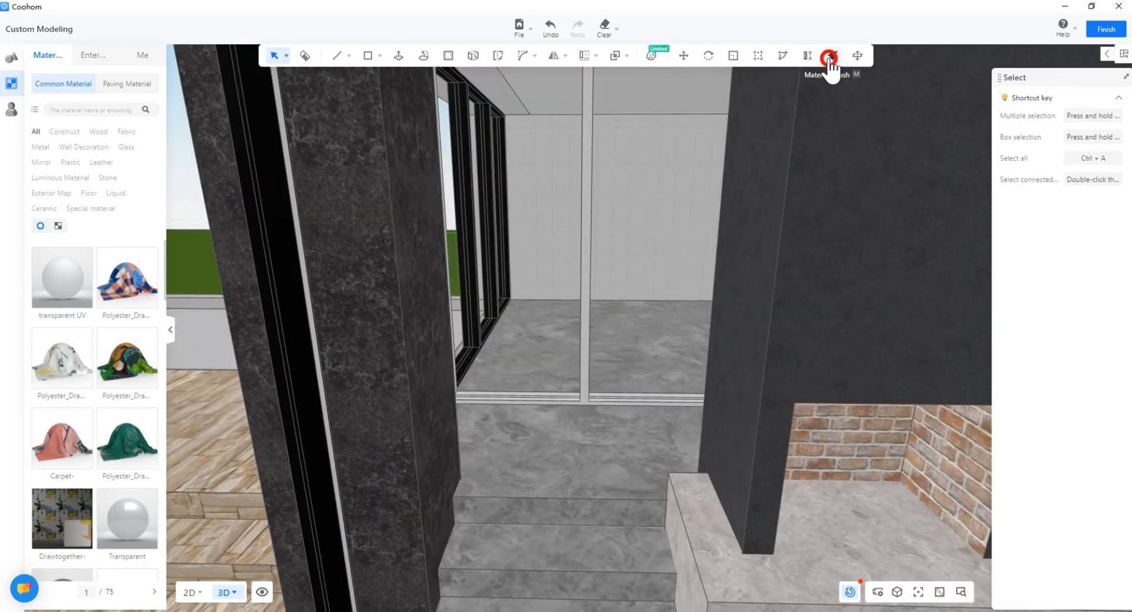
Step: Paint the door frame and left window frame black, then undo both paints
{"action": "left_click", "coordinate": [570, 395]}
{"action": "mouse_move", "coordinate": [570, 394]}
{"action": "right_mouse_down"}
{"action": "mouse_move", "coordinate": [291, 467]}
{"action": "mouse_move", "coordinate": [454, 457]}
{"action": "mouse_move", "coordinate": [589, 222]}
{"action": "right_mouse_up"}
{"action": "left_click", "coordinate": [291, 467]}
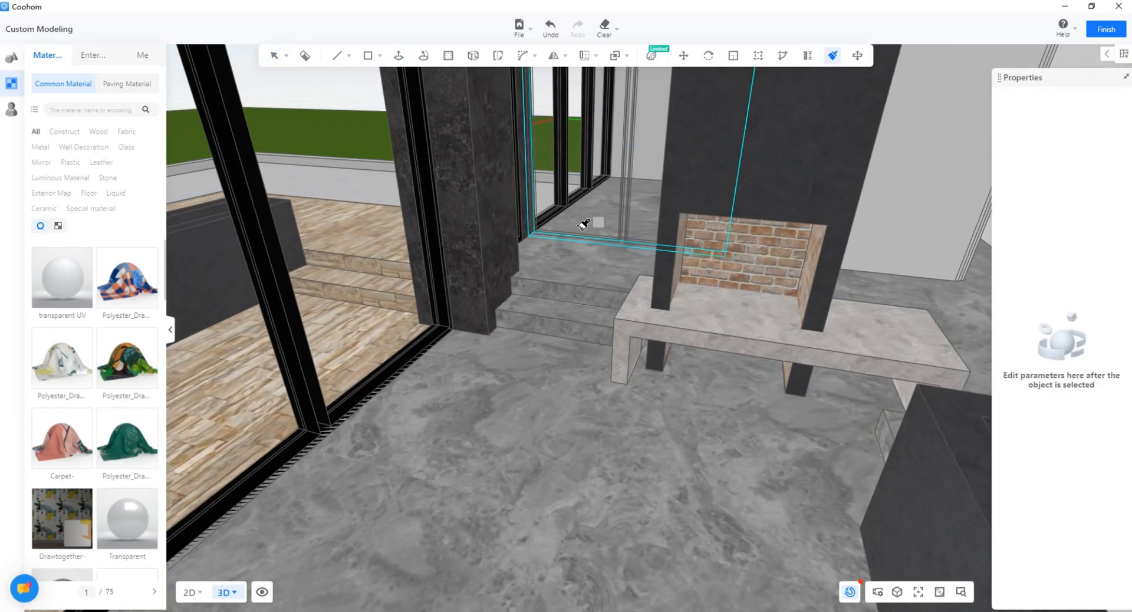
{"action": "scroll", "coordinate": [581, 236], "scroll_direction": "up", "scroll_amount": 5}
{"action": "key", "text": "ctrl+z"}
{"action": "scroll", "coordinate": [573, 258], "scroll_direction": "down", "scroll_amount": 4}
{"action": "key", "text": "ctrl+z"}
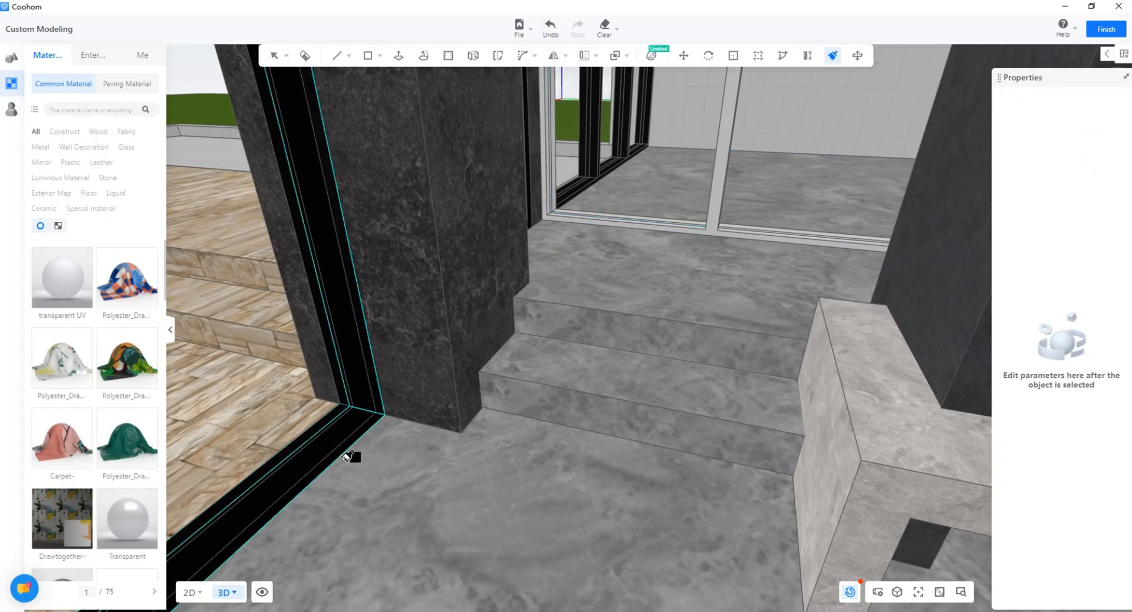
Step: Open the window-wall frame group beside the steps, then exit back to selection
{"action": "right_click_drag", "start_coordinate": [351, 456], "coordinate": [613, 277]}
{"action": "scroll", "coordinate": [626, 266], "scroll_direction": "up", "scroll_amount": 3}
{"action": "left_click", "coordinate": [930, 193]}
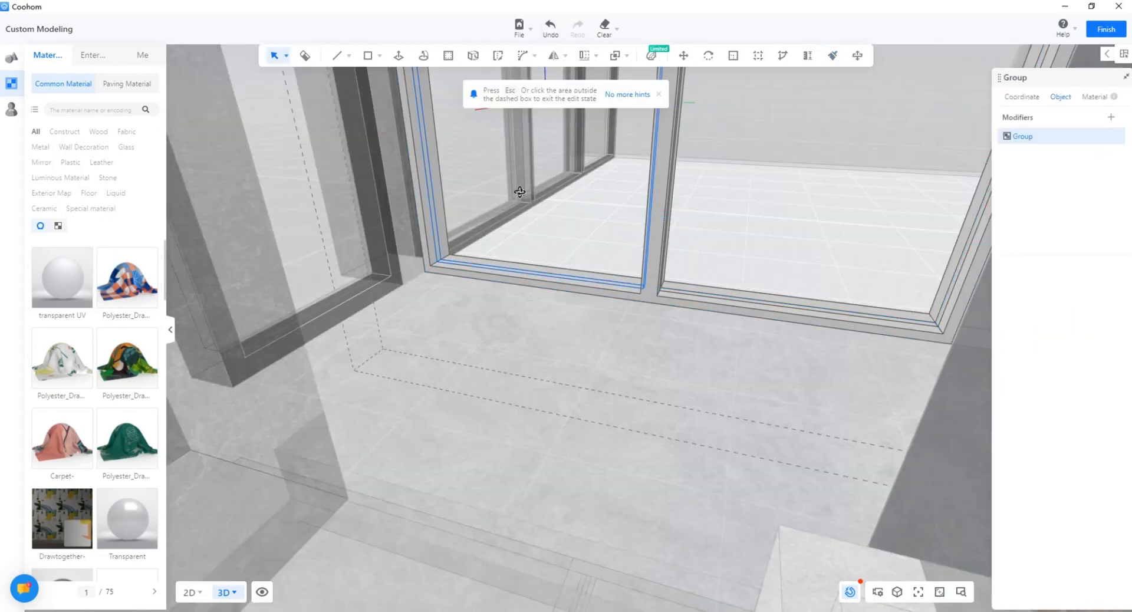
{"action": "key", "text": "Escape"}
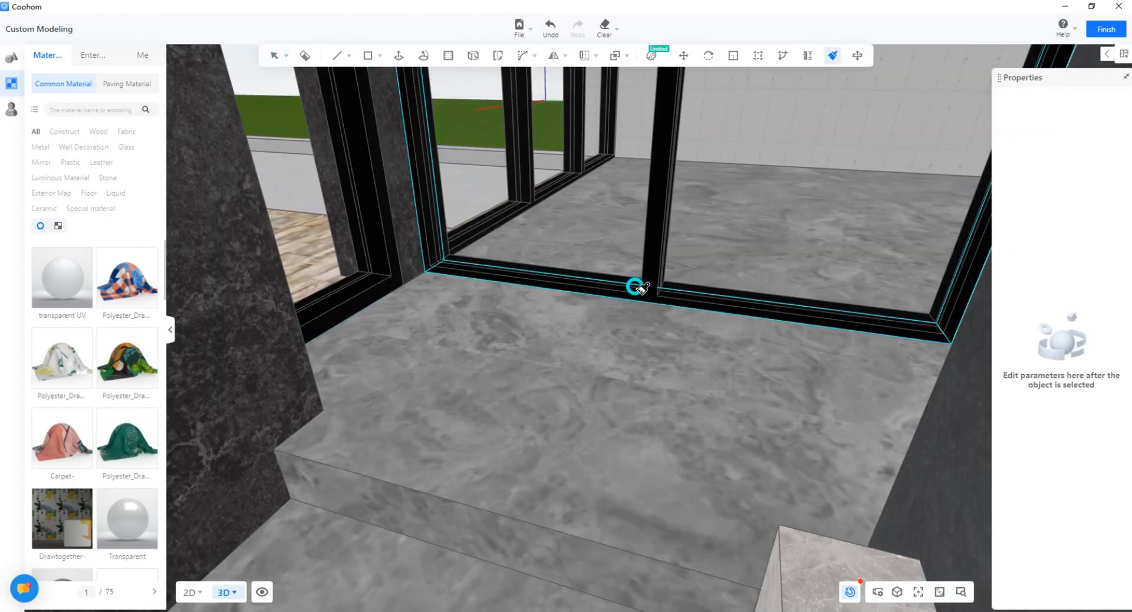
{"action": "key", "text": "Escape"}
{"action": "scroll", "coordinate": [635, 287], "scroll_direction": "down", "scroll_amount": 5}
{"action": "mouse_move", "coordinate": [709, 296]}
{"action": "right_mouse_down"}
{"action": "mouse_move", "coordinate": [595, 366]}
{"action": "mouse_move", "coordinate": [585, 386]}
{"action": "right_mouse_up"}
{"action": "scroll", "coordinate": [585, 389], "scroll_direction": "up", "scroll_amount": 1}
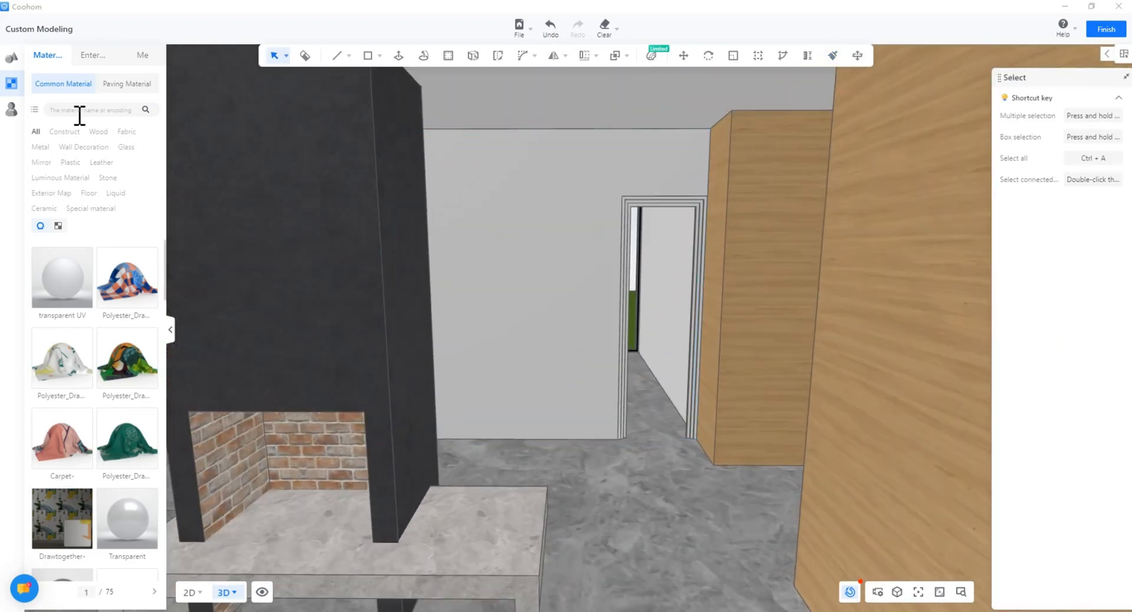
Step: Try a plaster search, then apply Concrete 2-07 from the concrete results to the white wall
{"action": "left_click", "coordinate": [79, 113]}
{"action": "type", "text": "plaster"}
{"action": "key", "text": "Return"}
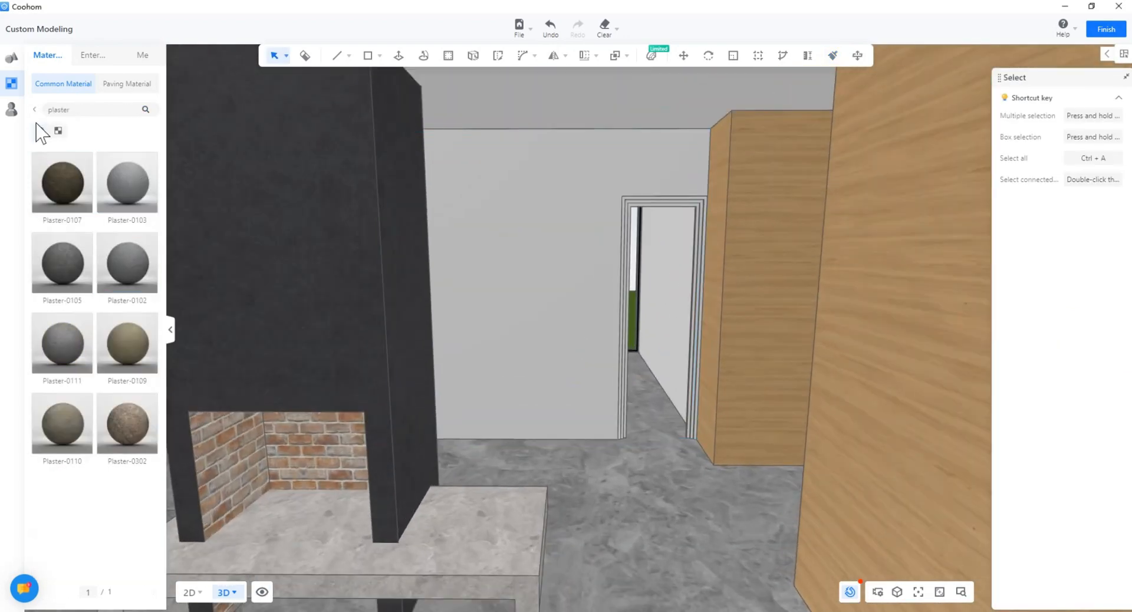
{"action": "left_click", "coordinate": [34, 110]}
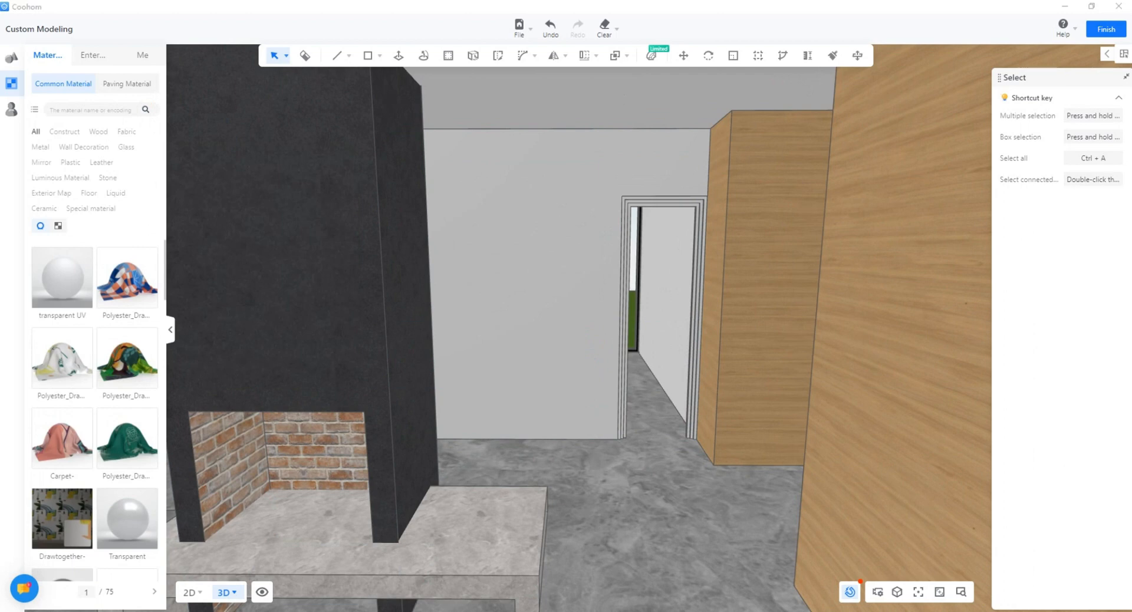
{"action": "left_click", "coordinate": [144, 112]}
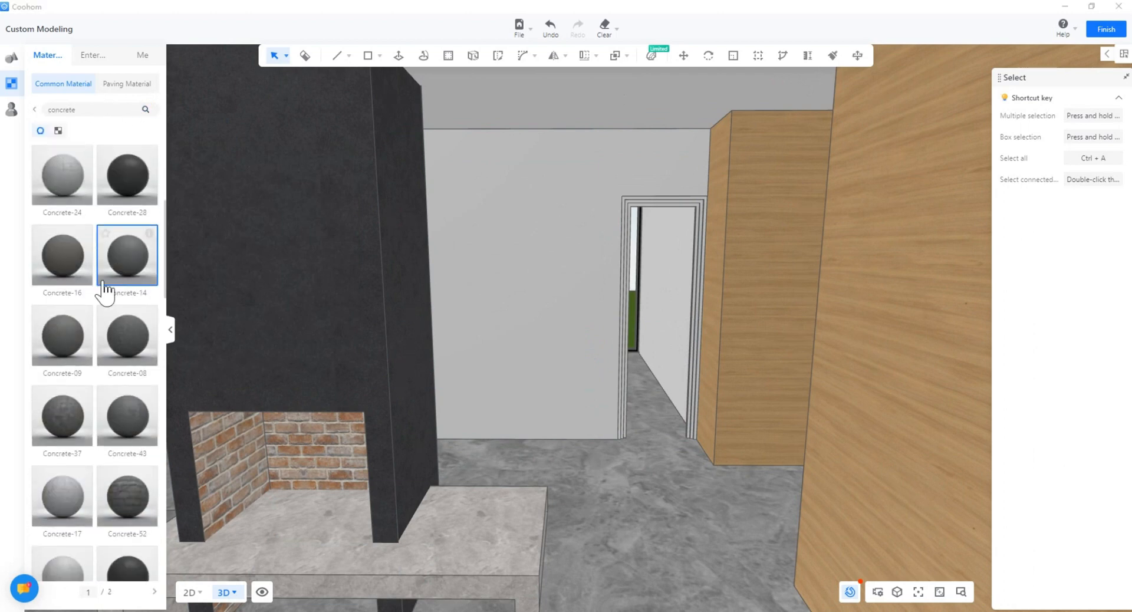
{"action": "scroll", "coordinate": [103, 283], "scroll_direction": "down", "scroll_amount": 18}
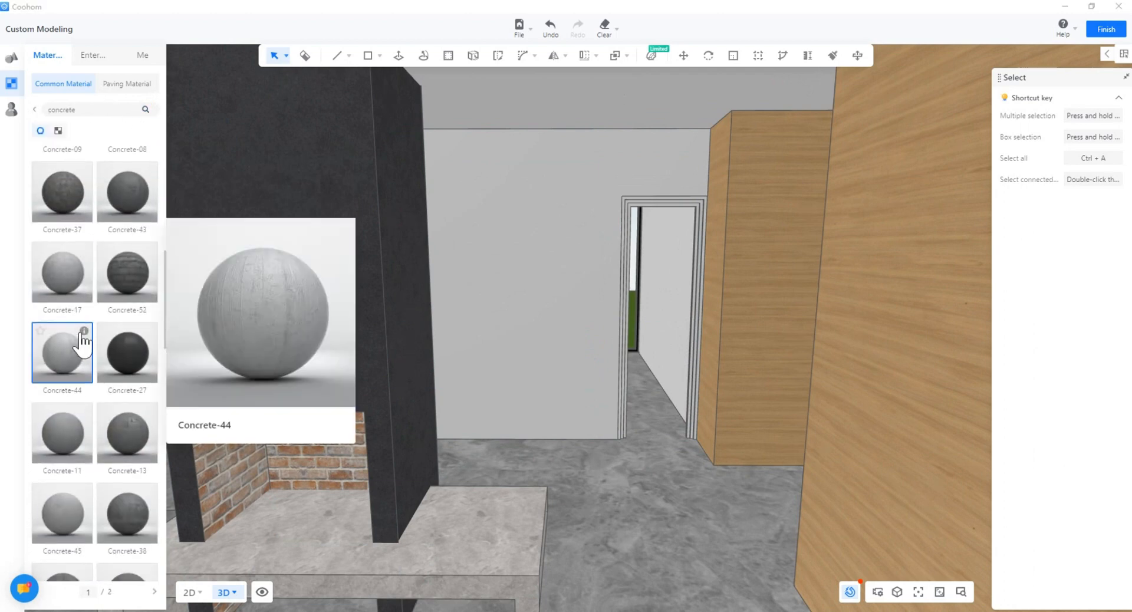
{"action": "left_click", "coordinate": [155, 591]}
{"action": "left_click", "coordinate": [141, 505]}
{"action": "left_click", "coordinate": [518, 306]}
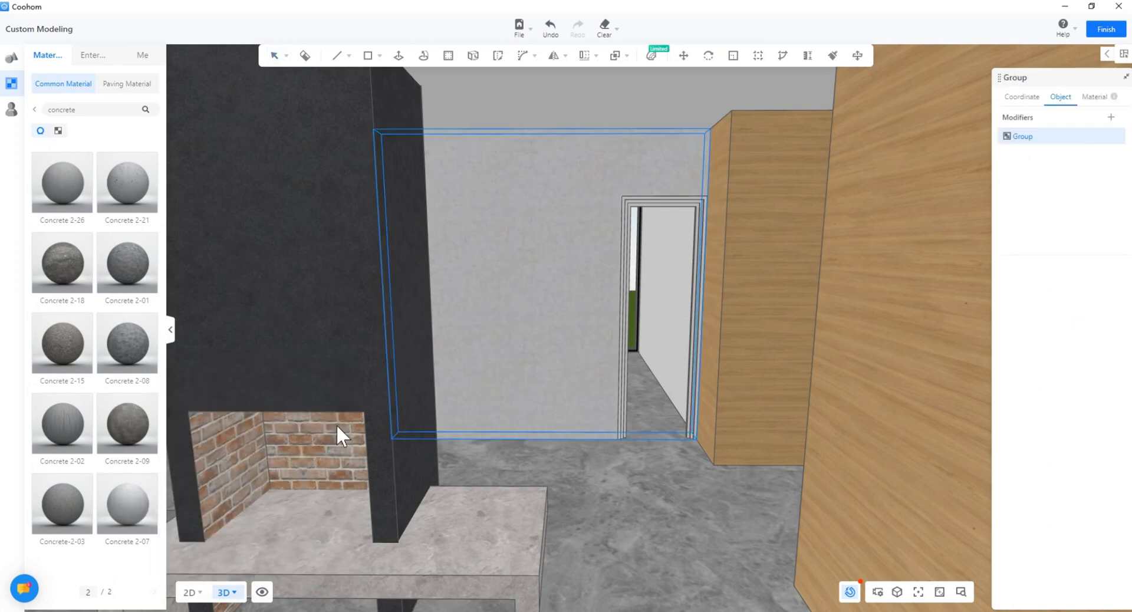
Step: Replace that finish by applying Concrete-19 to the wall beside the doorway
{"action": "key", "text": "Escape"}
{"action": "scroll", "coordinate": [530, 310], "scroll_direction": "up", "scroll_amount": 6}
{"action": "mouse_move", "coordinate": [152, 162]}
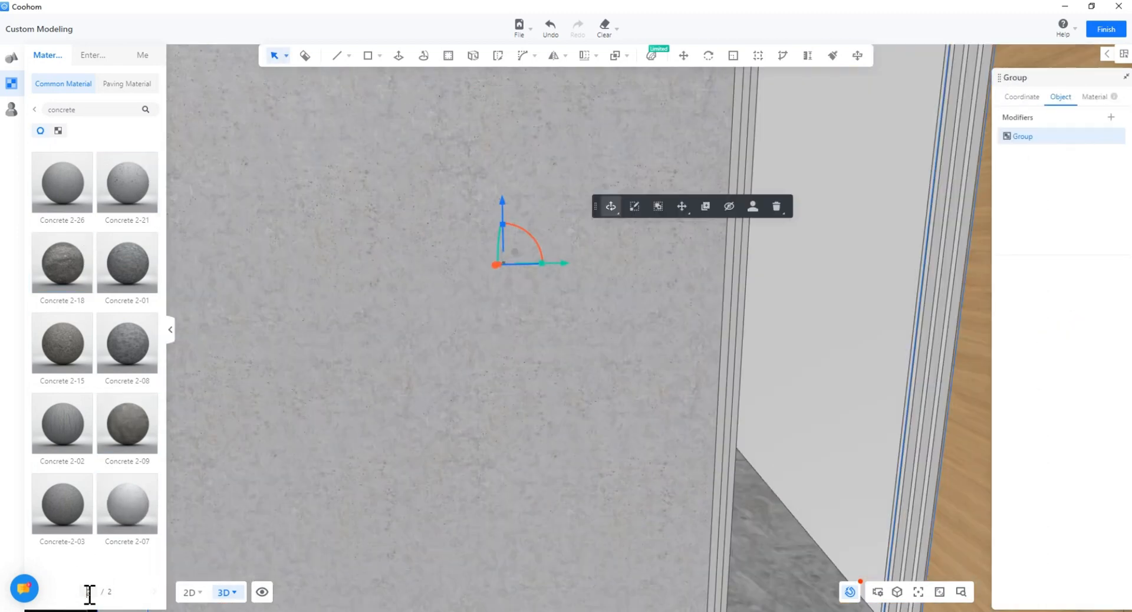
{"action": "scroll", "coordinate": [144, 404], "scroll_direction": "down", "scroll_amount": 5}
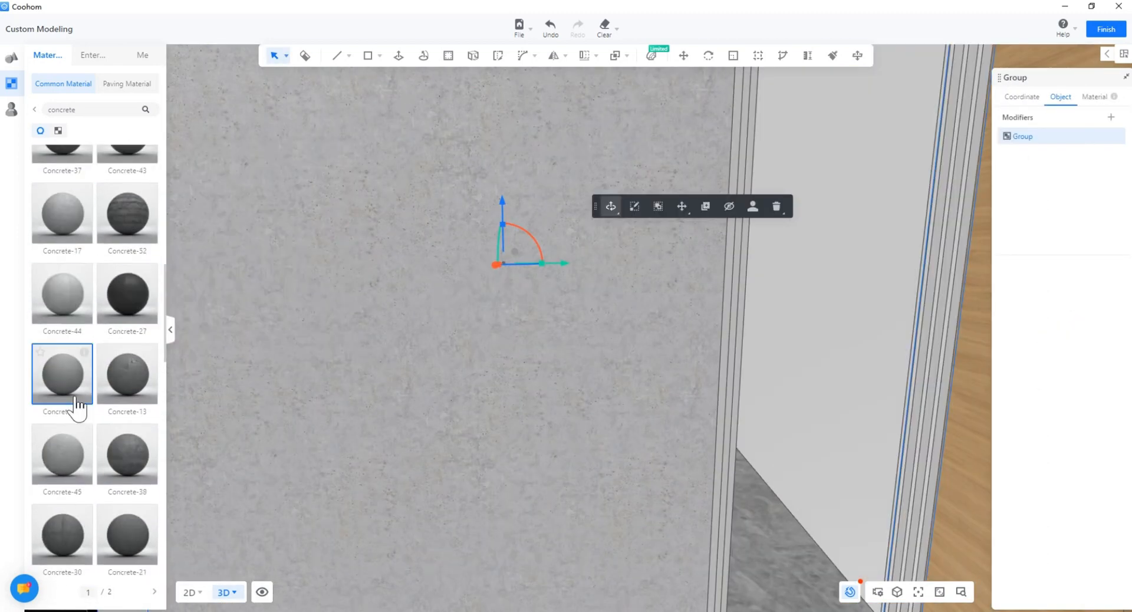
{"action": "scroll", "coordinate": [412, 406], "scroll_direction": "down", "scroll_amount": 5}
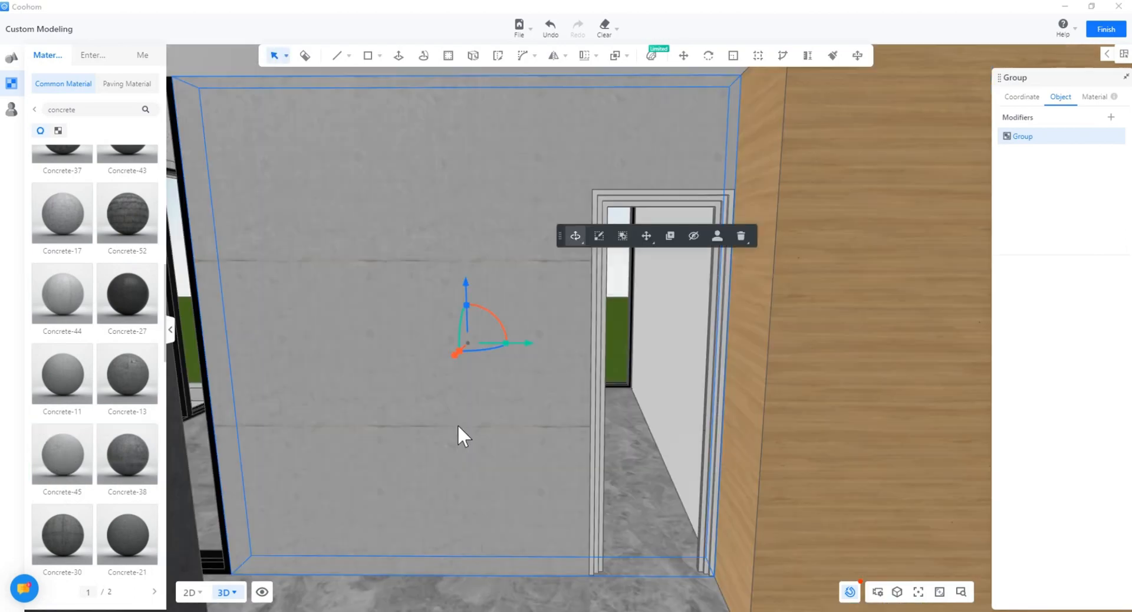
{"action": "scroll", "coordinate": [126, 419], "scroll_direction": "down", "scroll_amount": 5}
{"action": "left_click", "coordinate": [126, 419]}
{"action": "left_click", "coordinate": [325, 426]}
Step: Orbit around the doorway slabs and balcony to inspect the new concrete finish
{"action": "scroll", "coordinate": [435, 443], "scroll_direction": "up", "scroll_amount": 1}
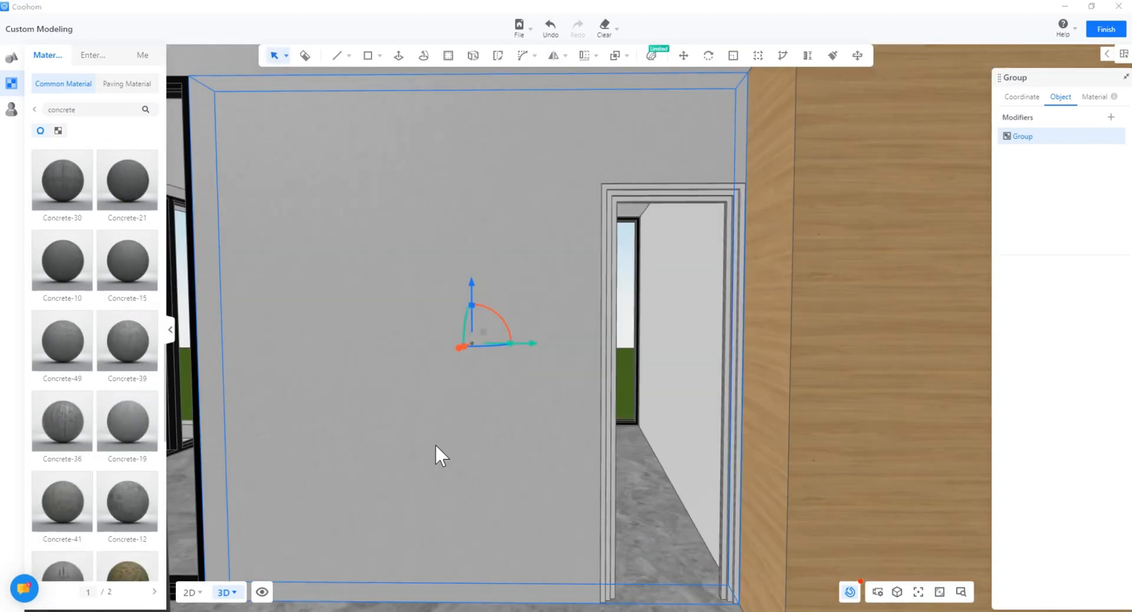
{"action": "middle_click_drag", "start_coordinate": [435, 443], "coordinate": [335, 394]}
{"action": "left_click", "coordinate": [508, 343]}
{"action": "right_click_drag", "start_coordinate": [508, 343], "coordinate": [525, 382]}
{"action": "left_click", "coordinate": [526, 301]}
{"action": "right_click_drag", "start_coordinate": [525, 301], "coordinate": [321, 434]}
{"action": "left_click", "coordinate": [521, 203]}
{"action": "right_click_drag", "start_coordinate": [521, 203], "coordinate": [654, 396]}
{"action": "middle_click_drag", "start_coordinate": [654, 397], "coordinate": [627, 546]}
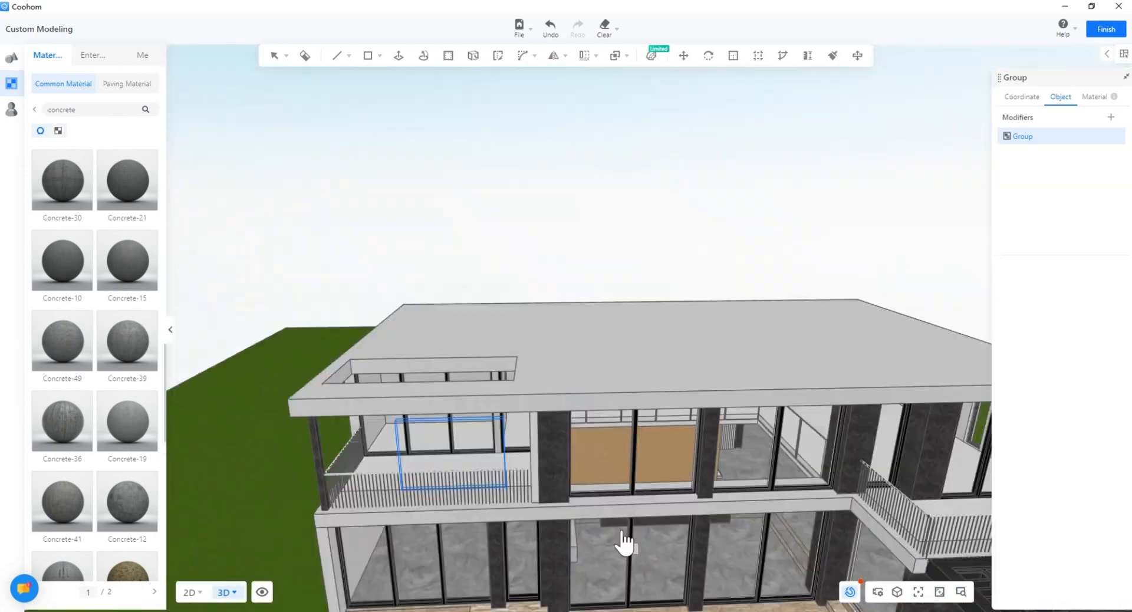
{"action": "scroll", "coordinate": [619, 537], "scroll_direction": "up", "scroll_amount": 4}
{"action": "right_click_drag", "start_coordinate": [577, 513], "coordinate": [601, 377]}
{"action": "left_click", "coordinate": [595, 365]}
{"action": "right_click_drag", "start_coordinate": [525, 380], "coordinate": [525, 303]}
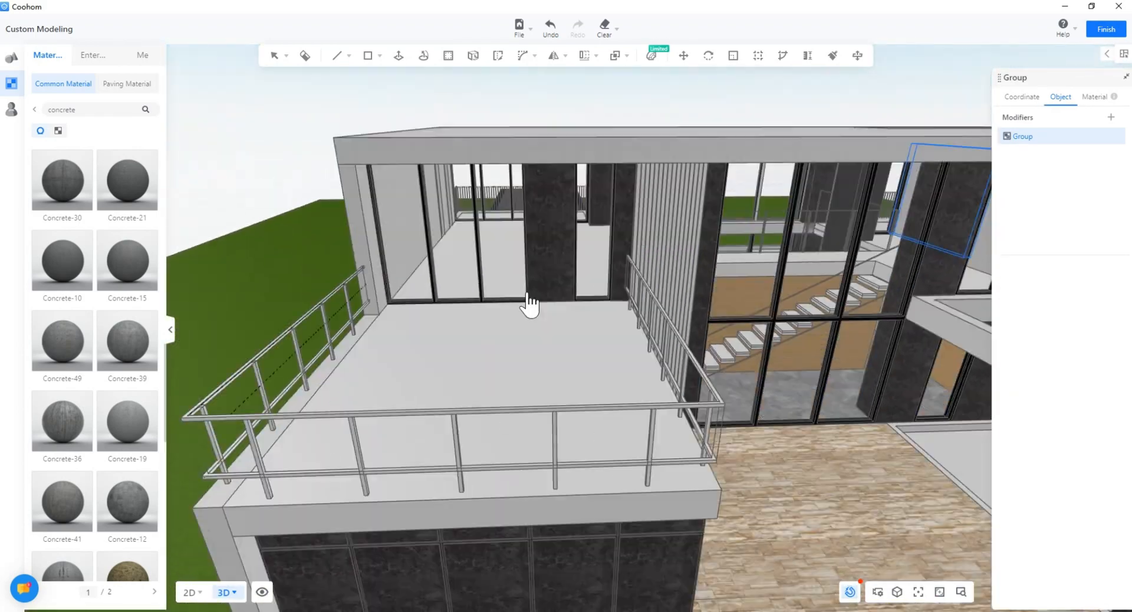
Step: Select the balcony floor slab and browse through the stone materials
{"action": "left_click", "coordinate": [617, 303]}
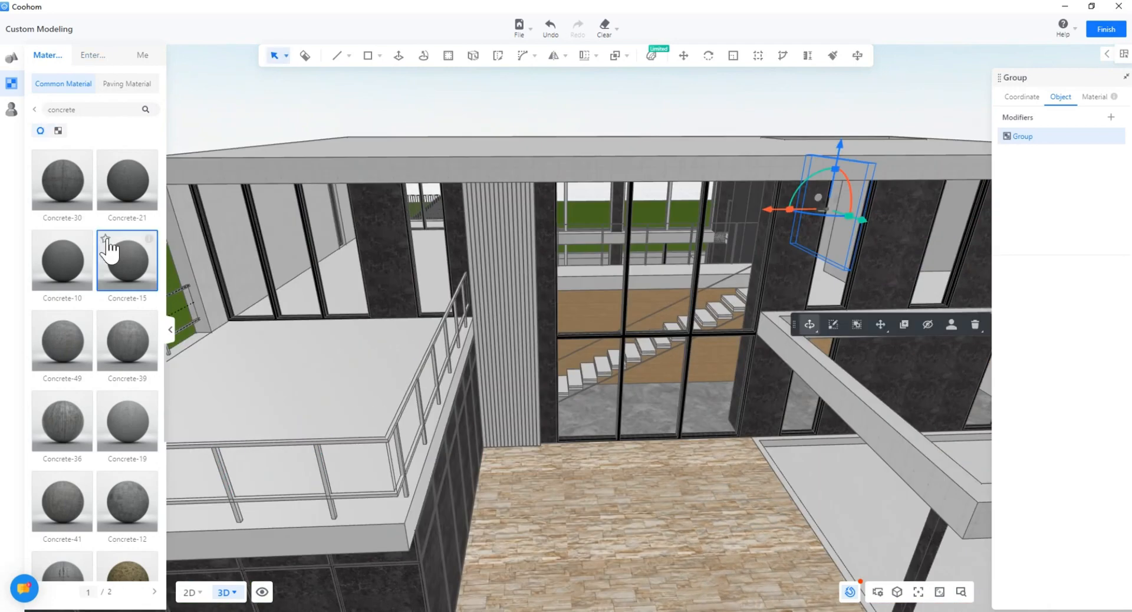
{"action": "scroll", "coordinate": [103, 315], "scroll_direction": "down", "scroll_amount": 2}
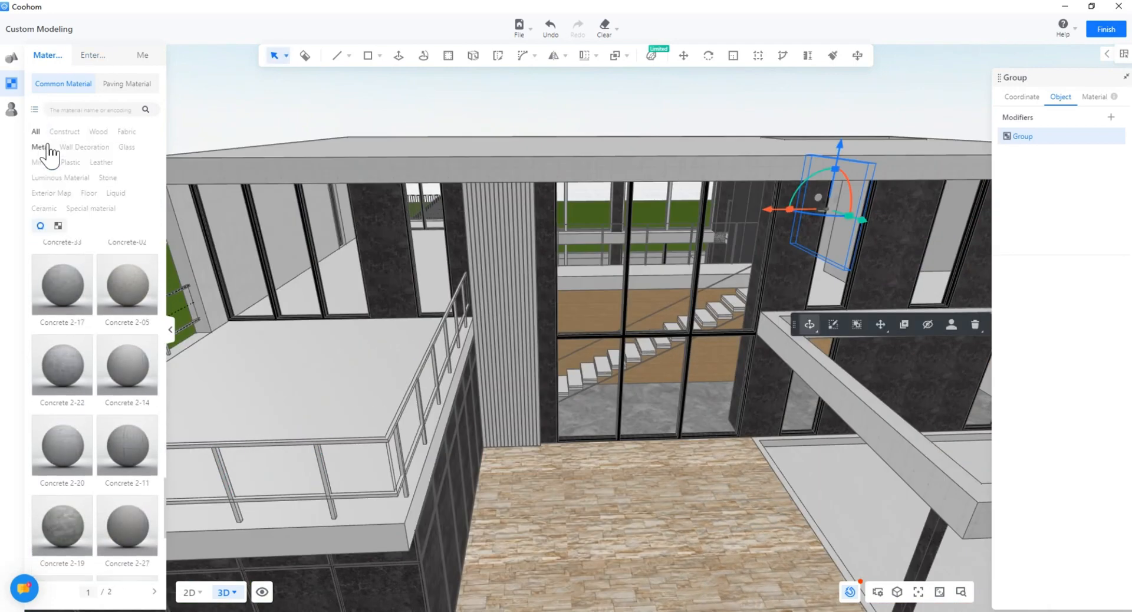
{"action": "left_click", "coordinate": [88, 175]}
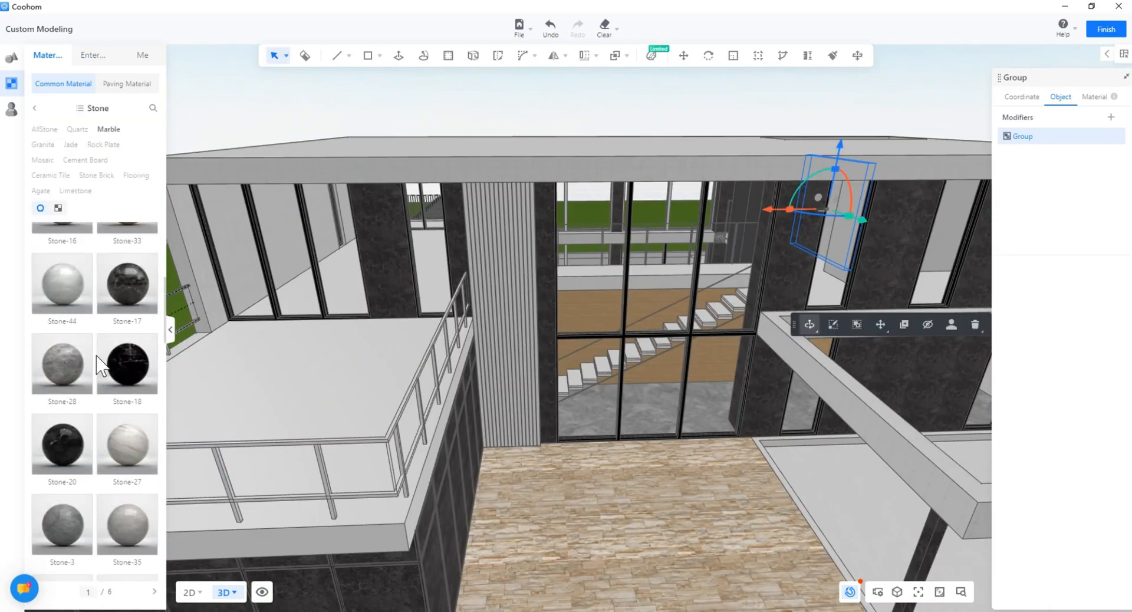
{"action": "scroll", "coordinate": [98, 364], "scroll_direction": "down", "scroll_amount": 3}
{"action": "scroll", "coordinate": [78, 387], "scroll_direction": "down", "scroll_amount": 4}
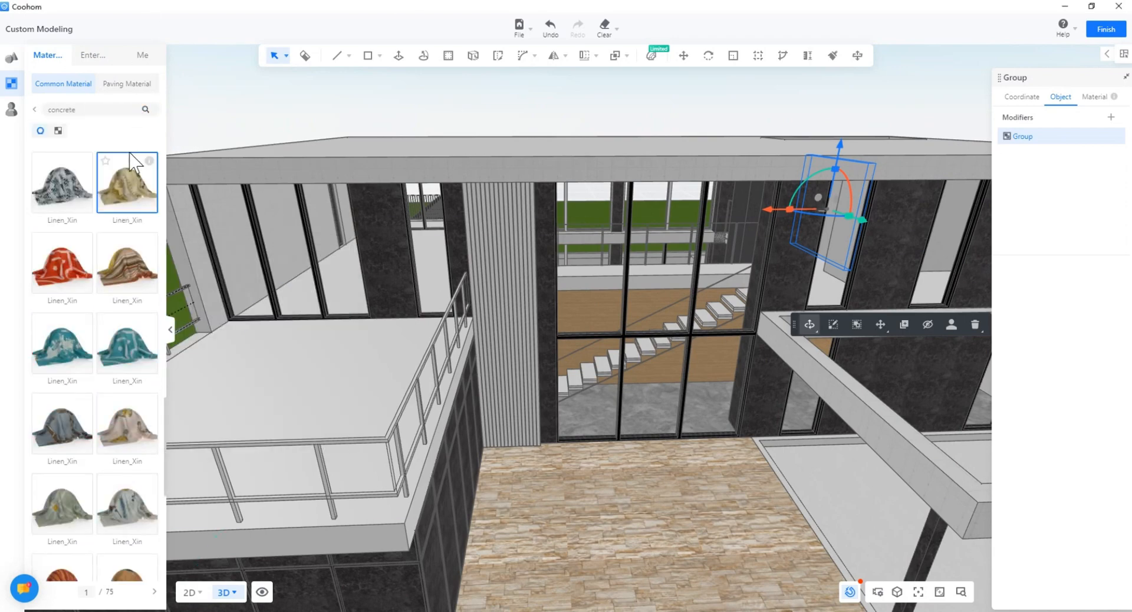
{"action": "scroll", "coordinate": [88, 295], "scroll_direction": "down", "scroll_amount": 5}
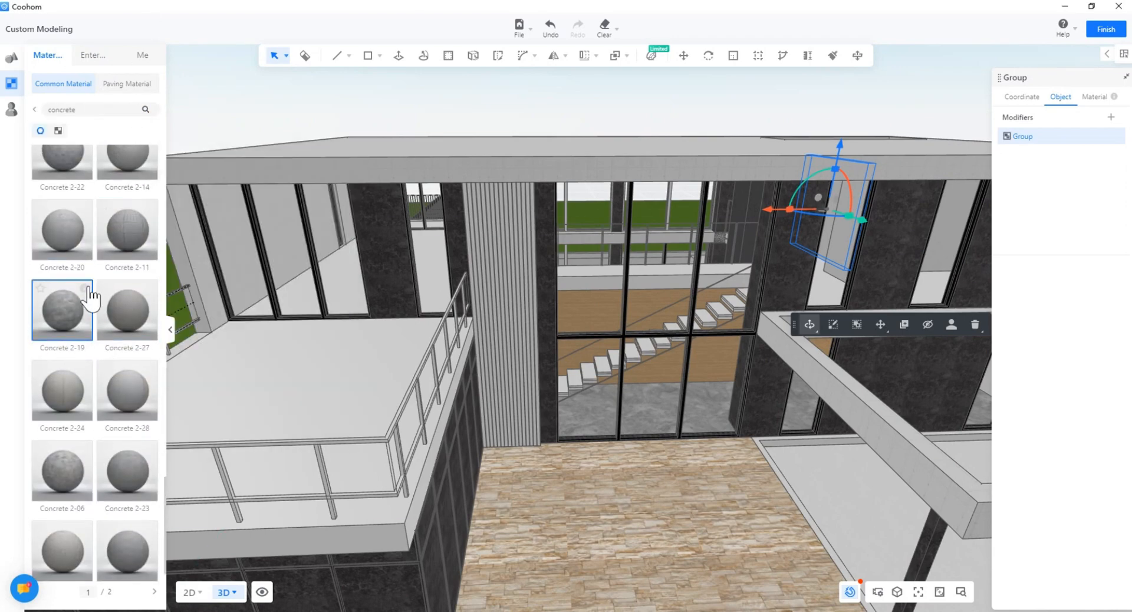
{"action": "scroll", "coordinate": [134, 312], "scroll_direction": "down", "scroll_amount": 1}
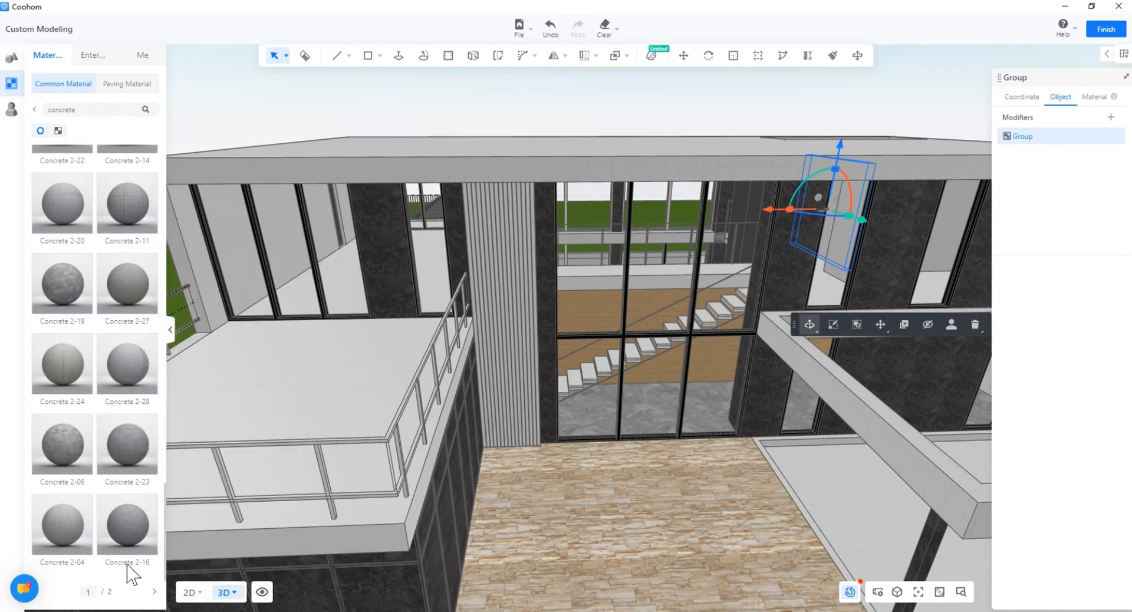
{"action": "scroll", "coordinate": [112, 411], "scroll_direction": "down", "scroll_amount": 5}
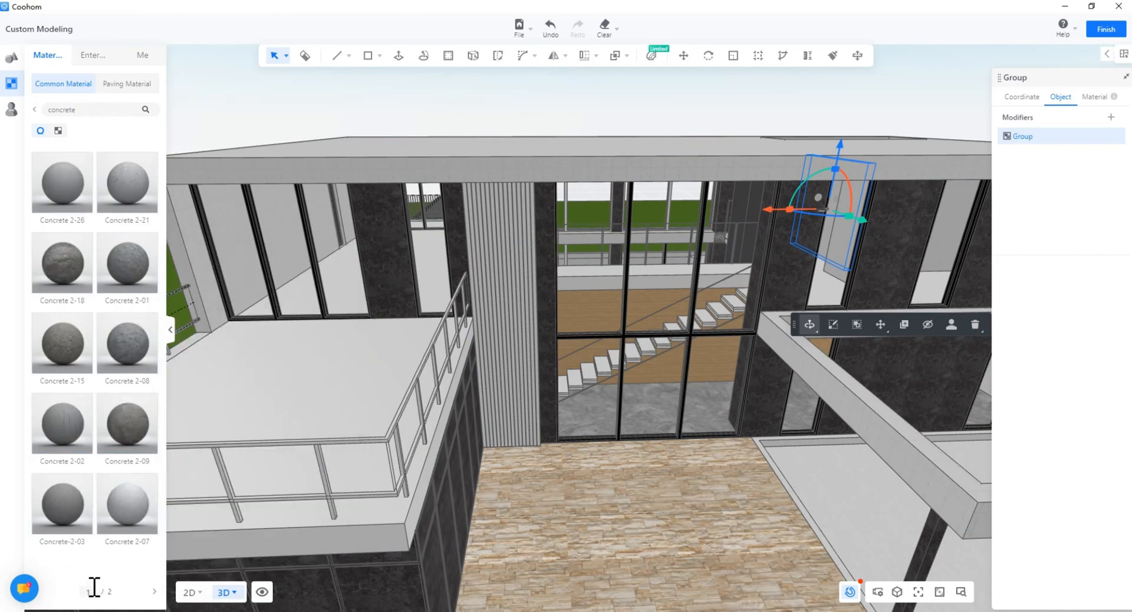
{"action": "scroll", "coordinate": [454, 261], "scroll_direction": "up", "scroll_amount": 10}
Step: Orbit into the interior and apply Concrete-16 to the bridge walkway beside the stairs
{"action": "right_click_drag", "start_coordinate": [454, 262], "coordinate": [459, 330]}
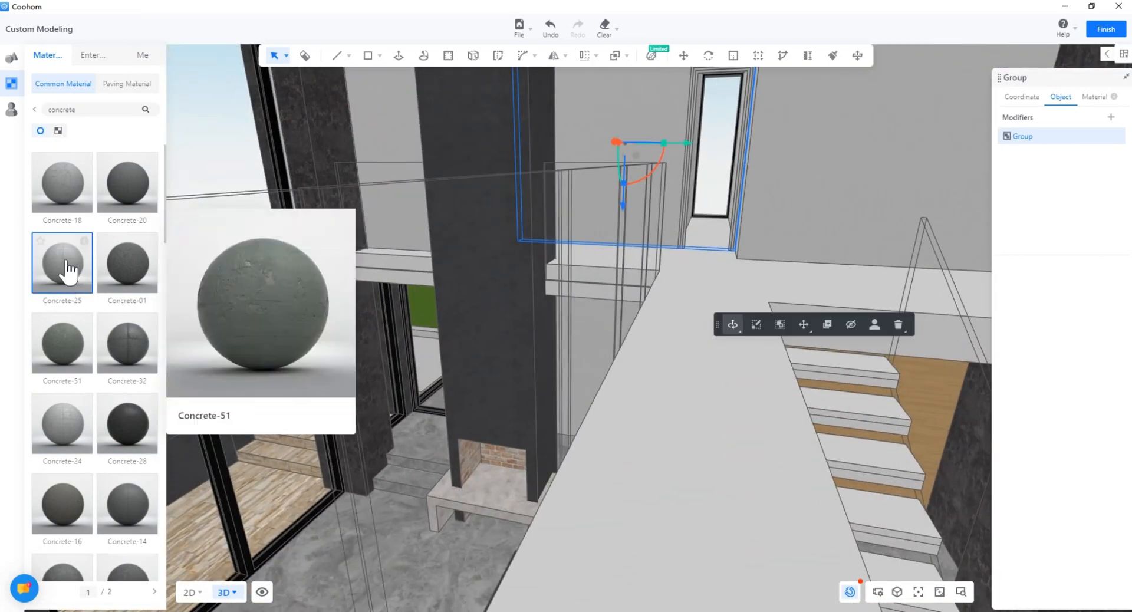
{"action": "right_click_drag", "start_coordinate": [647, 420], "coordinate": [553, 336]}
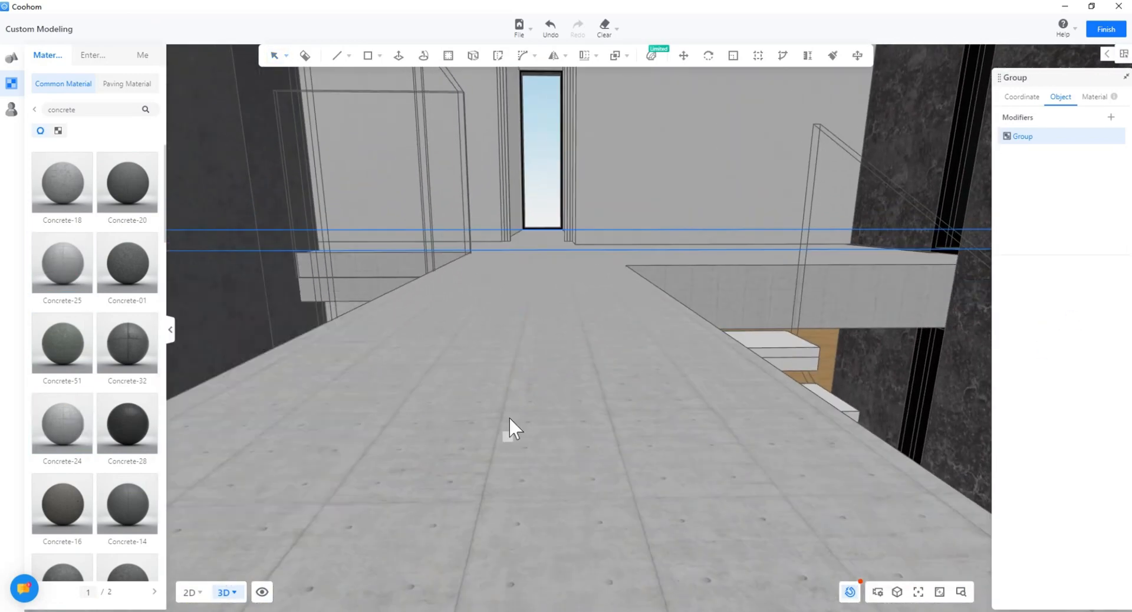
{"action": "right_click_drag", "start_coordinate": [509, 418], "coordinate": [495, 364]}
{"action": "scroll", "coordinate": [472, 372], "scroll_direction": "down", "scroll_amount": 5}
{"action": "left_click", "coordinate": [492, 357]}
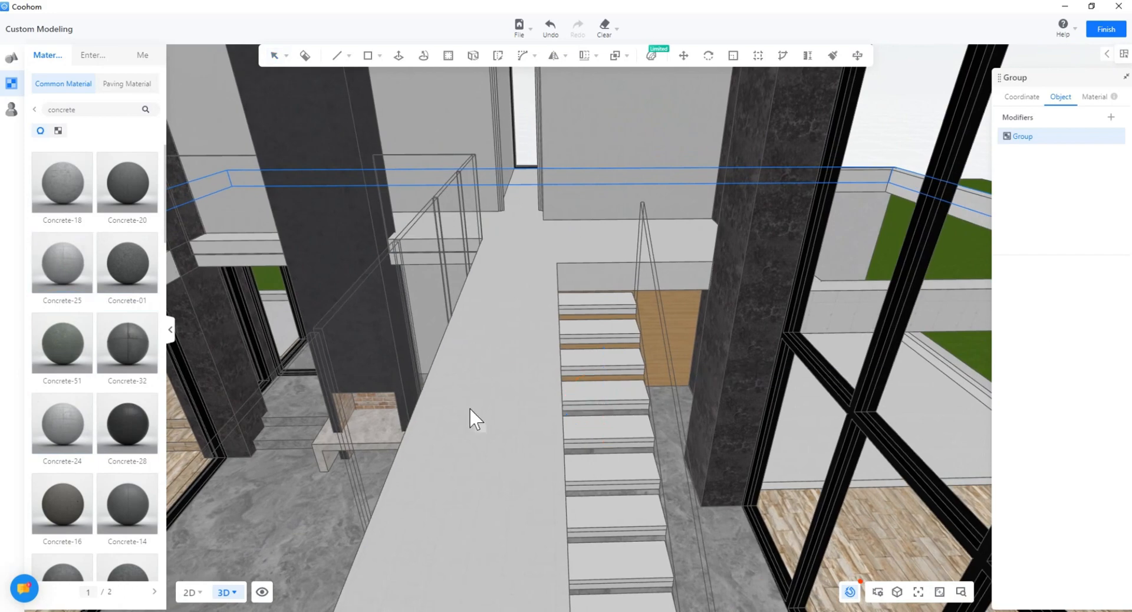
{"action": "right_click_drag", "start_coordinate": [501, 451], "coordinate": [465, 460]}
{"action": "scroll", "coordinate": [133, 459], "scroll_direction": "down", "scroll_amount": 2}
{"action": "left_click", "coordinate": [86, 368]}
{"action": "left_click", "coordinate": [432, 397]}
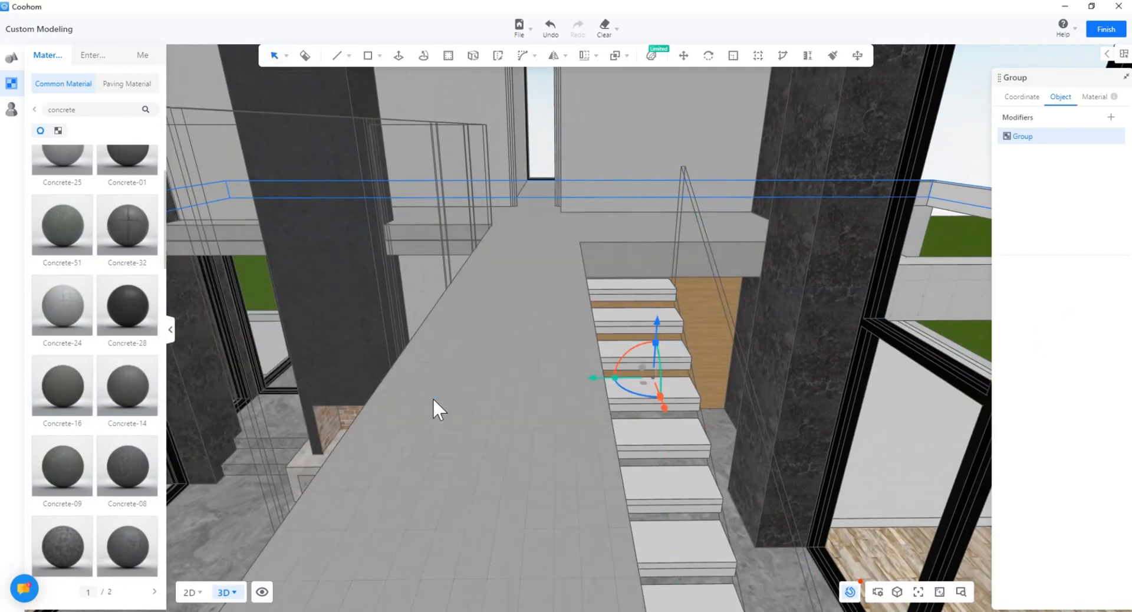
Step: Orbit around the bridge and house front toward the left balcony to check the result
{"action": "scroll", "coordinate": [489, 496], "scroll_direction": "up", "scroll_amount": 3}
{"action": "scroll", "coordinate": [487, 498], "scroll_direction": "down", "scroll_amount": 3}
{"action": "right_click_drag", "start_coordinate": [485, 497], "coordinate": [393, 505]}
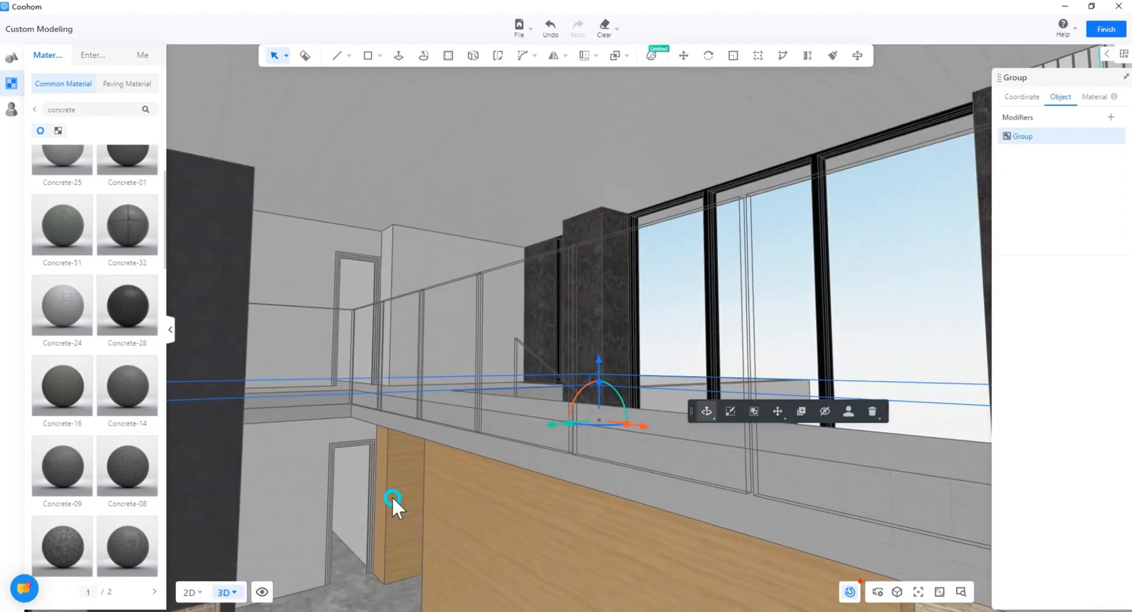
{"action": "right_click_drag", "start_coordinate": [495, 505], "coordinate": [694, 496]}
{"action": "scroll", "coordinate": [531, 451], "scroll_direction": "down", "scroll_amount": 5}
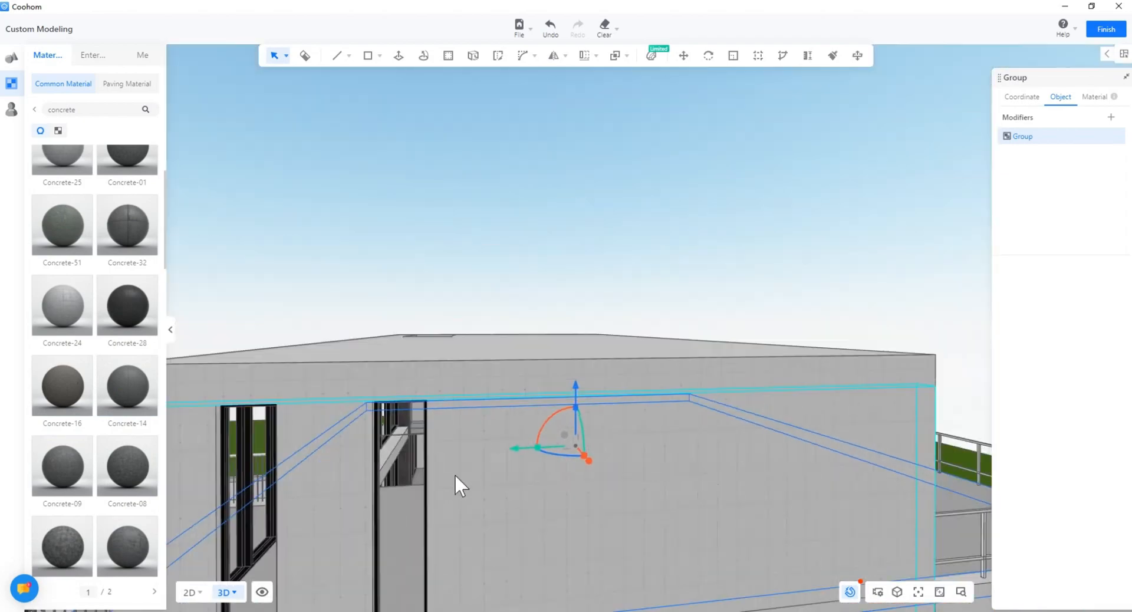
{"action": "right_click_drag", "start_coordinate": [454, 472], "coordinate": [811, 462]}
{"action": "scroll", "coordinate": [384, 331], "scroll_direction": "up", "scroll_amount": 4}
{"action": "middle_click_drag", "start_coordinate": [349, 432], "coordinate": [347, 320]}
{"action": "left_click", "coordinate": [34, 109]}
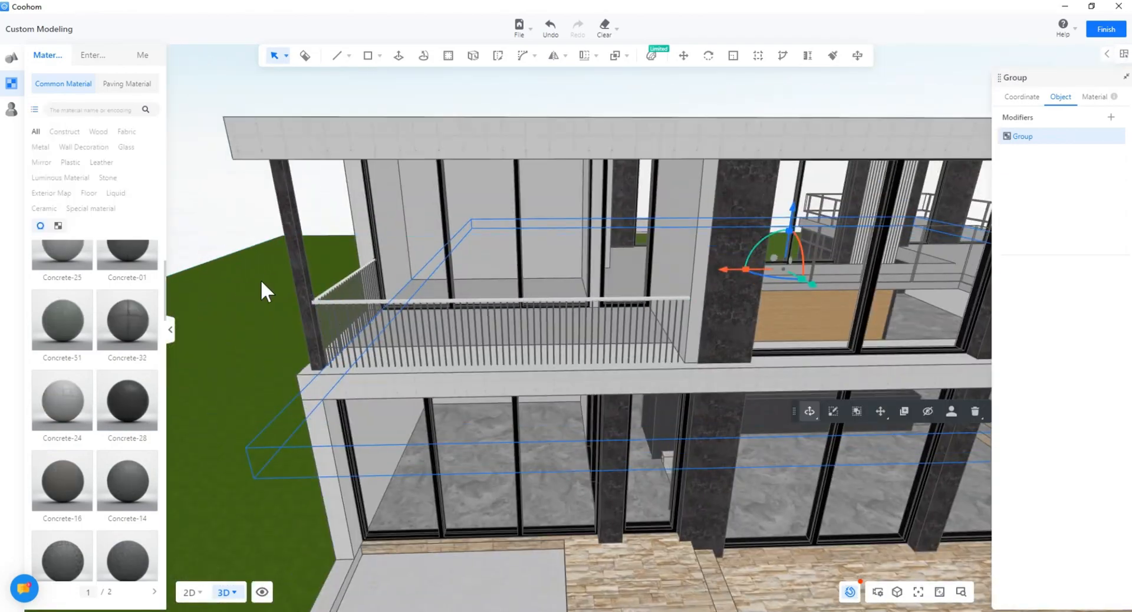
Step: Apply Brushed metal 10 to the front balusters and Brushed metal 18 to the left handrail
{"action": "scroll", "coordinate": [336, 332], "scroll_direction": "up", "scroll_amount": 4}
{"action": "left_click", "coordinate": [42, 149]}
{"action": "scroll", "coordinate": [356, 334], "scroll_direction": "up", "scroll_amount": 5}
{"action": "scroll", "coordinate": [319, 334], "scroll_direction": "down", "scroll_amount": 4}
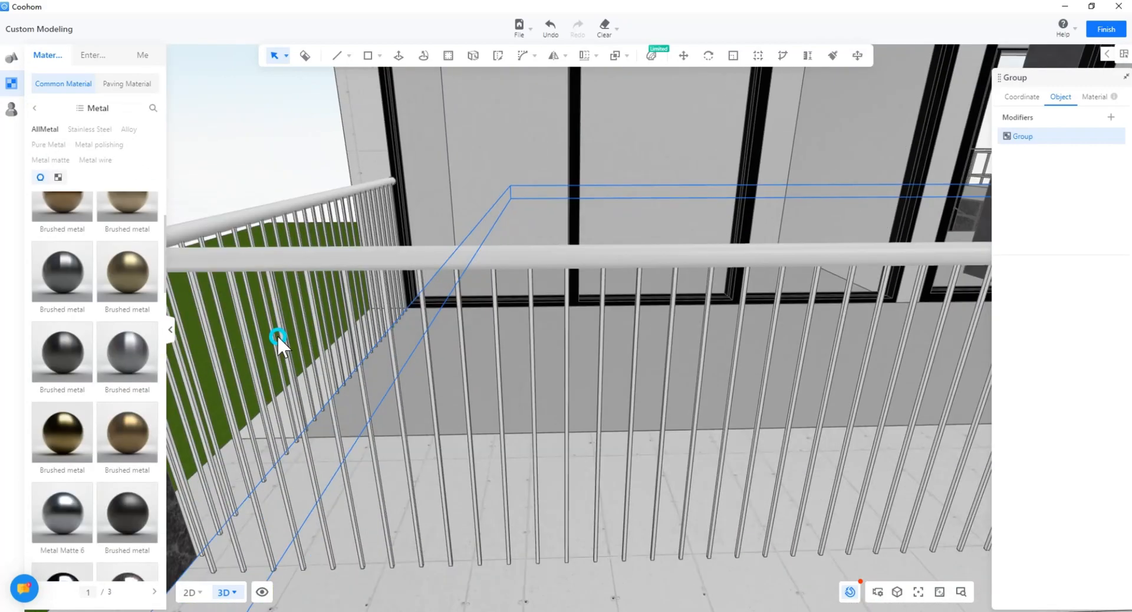
{"action": "mouse_move", "coordinate": [121, 533]}
{"action": "left_mouse_down"}
{"action": "mouse_move", "coordinate": [432, 329]}
{"action": "mouse_move", "coordinate": [303, 401]}
{"action": "mouse_move", "coordinate": [334, 225]}
{"action": "left_mouse_up"}
{"action": "left_click", "coordinate": [284, 401]}
{"action": "left_click", "coordinate": [345, 209]}
{"action": "left_click_drag", "start_coordinate": [125, 512], "coordinate": [395, 200]}
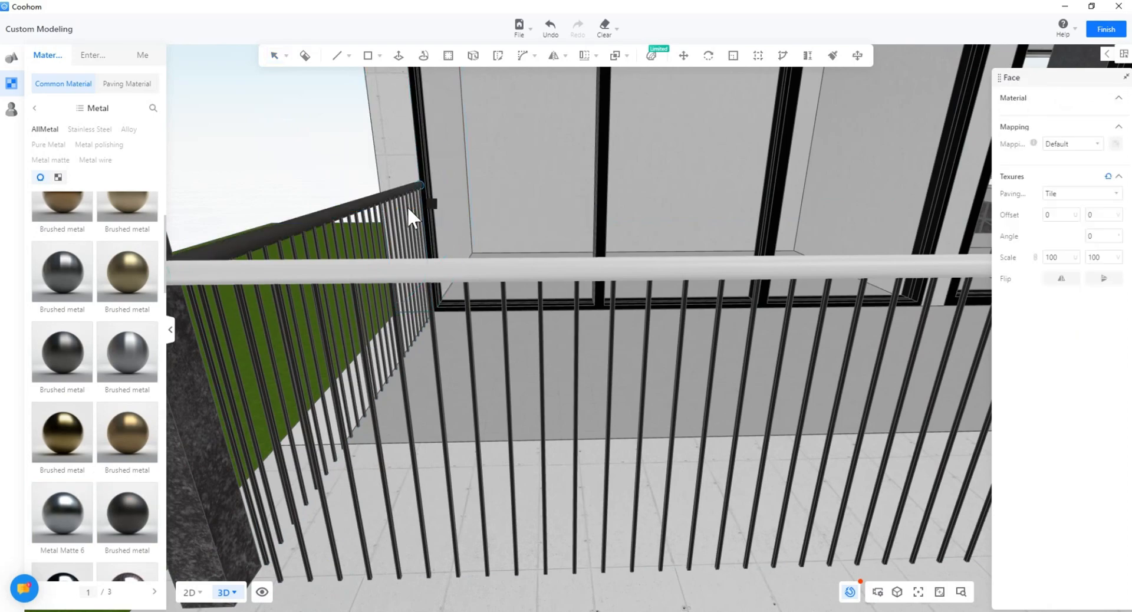
Step: Give the front handrail and balusters the black brushed metal
{"action": "scroll", "coordinate": [259, 277], "scroll_direction": "down", "scroll_amount": 5}
{"action": "scroll", "coordinate": [254, 281], "scroll_direction": "up", "scroll_amount": 2}
{"action": "left_click_drag", "start_coordinate": [125, 511], "coordinate": [344, 286]}
{"action": "scroll", "coordinate": [354, 312], "scroll_direction": "down", "scroll_amount": 3}
{"action": "middle_click_drag", "start_coordinate": [678, 360], "coordinate": [318, 398]}
{"action": "scroll", "coordinate": [577, 383], "scroll_direction": "up", "scroll_amount": 5}
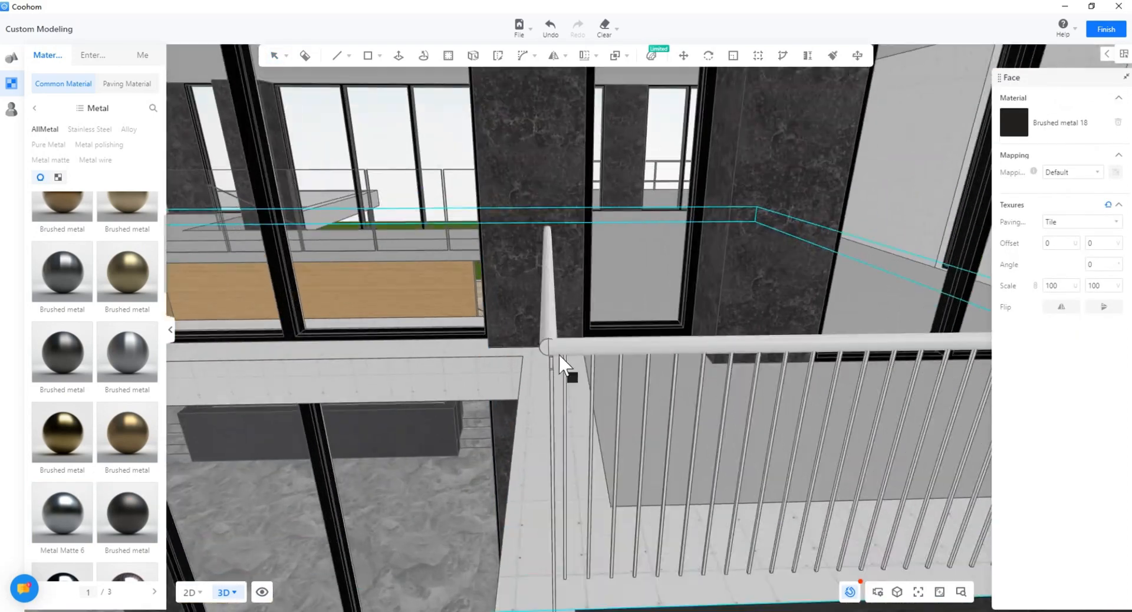
{"action": "left_click", "coordinate": [565, 349]}
{"action": "left_click", "coordinate": [550, 339]}
{"action": "left_click", "coordinate": [624, 423]}
Step: Blacken the balcony's left and right handrails and the right baluster group
{"action": "middle_click_drag", "start_coordinate": [750, 431], "coordinate": [434, 432]}
{"action": "left_click", "coordinate": [416, 229]}
{"action": "middle_click_drag", "start_coordinate": [728, 360], "coordinate": [325, 381]}
{"action": "left_click", "coordinate": [766, 263]}
{"action": "left_click", "coordinate": [796, 312]}
{"action": "scroll", "coordinate": [764, 330], "scroll_direction": "down", "scroll_amount": 6}
{"action": "scroll", "coordinate": [589, 391], "scroll_direction": "up", "scroll_amount": 1}
{"action": "scroll", "coordinate": [511, 377], "scroll_direction": "down", "scroll_amount": 5}
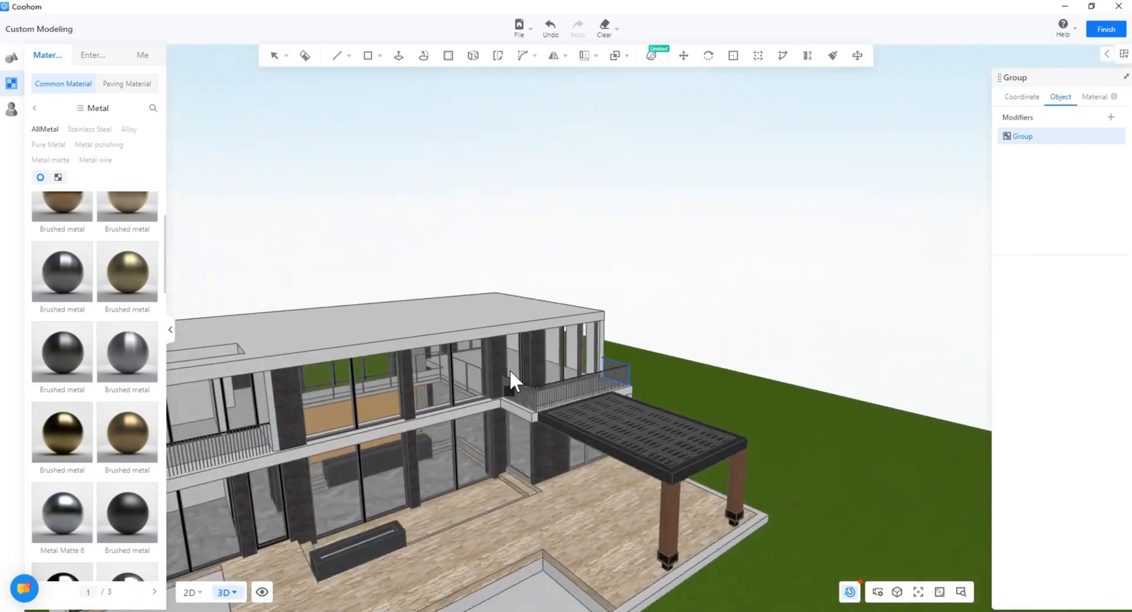
Step: Turn the other balcony's railing black and orbit to a low front view of the facade
{"action": "right_click_drag", "start_coordinate": [510, 377], "coordinate": [729, 330]}
{"action": "scroll", "coordinate": [625, 322], "scroll_direction": "up", "scroll_amount": 5}
{"action": "left_click", "coordinate": [518, 330]}
{"action": "scroll", "coordinate": [507, 318], "scroll_direction": "down", "scroll_amount": 4}
{"action": "key", "text": "Escape"}
{"action": "right_click_drag", "start_coordinate": [464, 243], "coordinate": [678, 457]}
{"action": "scroll", "coordinate": [678, 457], "scroll_direction": "down", "scroll_amount": 3}
{"action": "right_click_drag", "start_coordinate": [497, 417], "coordinate": [556, 373]}
{"action": "scroll", "coordinate": [557, 372], "scroll_direction": "up", "scroll_amount": 2}
{"action": "scroll", "coordinate": [557, 372], "scroll_direction": "up", "scroll_amount": 5}
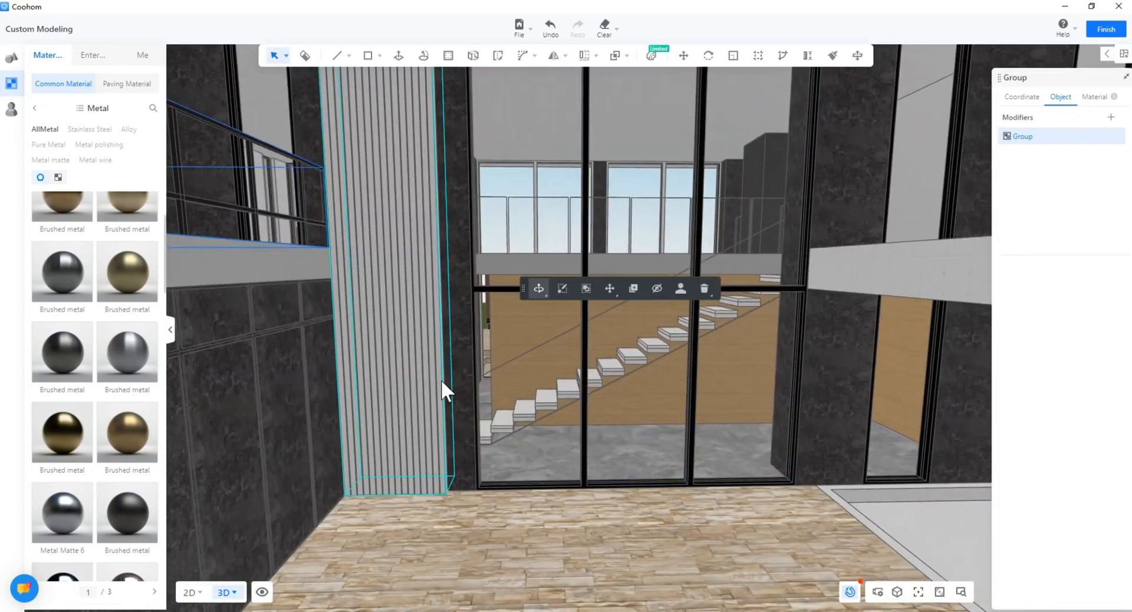
Step: Apply High-light wood-05 from the Wood category to the slatted column
{"action": "middle_click_drag", "start_coordinate": [441, 380], "coordinate": [509, 524]}
{"action": "left_click", "coordinate": [35, 108]}
{"action": "left_click", "coordinate": [94, 139]}
{"action": "middle_click_drag", "start_coordinate": [454, 377], "coordinate": [469, 351]}
{"action": "scroll", "coordinate": [127, 386], "scroll_direction": "down", "scroll_amount": 5}
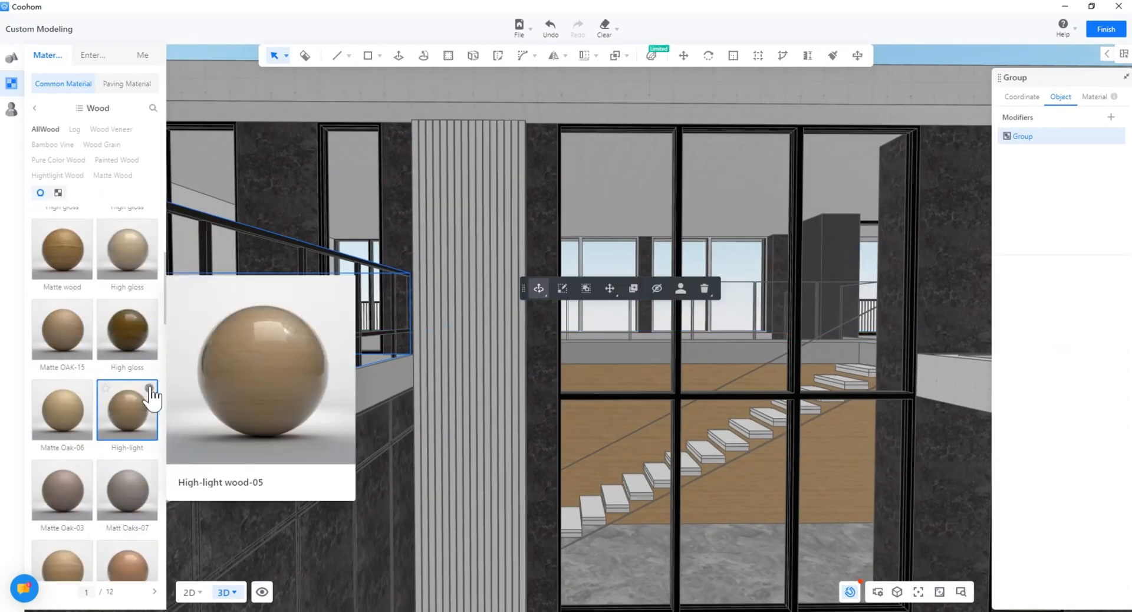
{"action": "left_click", "coordinate": [471, 420]}
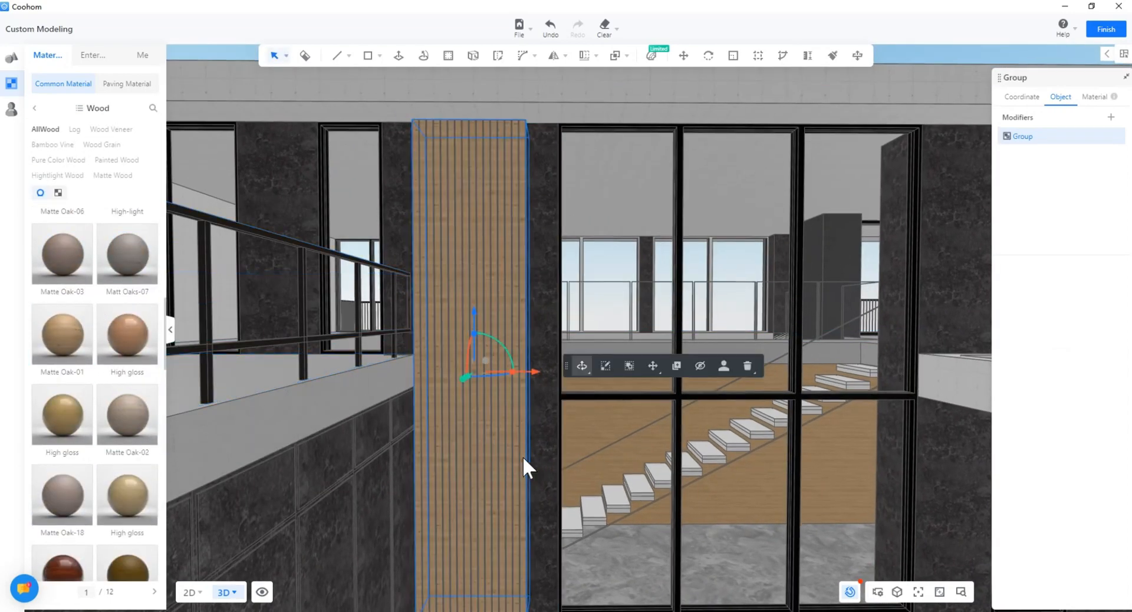
Step: Orbit through the hall to a raised view over the interior staircase
{"action": "left_click", "coordinate": [523, 453]}
{"action": "scroll", "coordinate": [522, 453], "scroll_direction": "up", "scroll_amount": 4}
{"action": "scroll", "coordinate": [522, 453], "scroll_direction": "down", "scroll_amount": 8}
{"action": "middle_click_drag", "start_coordinate": [522, 452], "coordinate": [518, 386]}
{"action": "right_click_drag", "start_coordinate": [519, 385], "coordinate": [488, 480]}
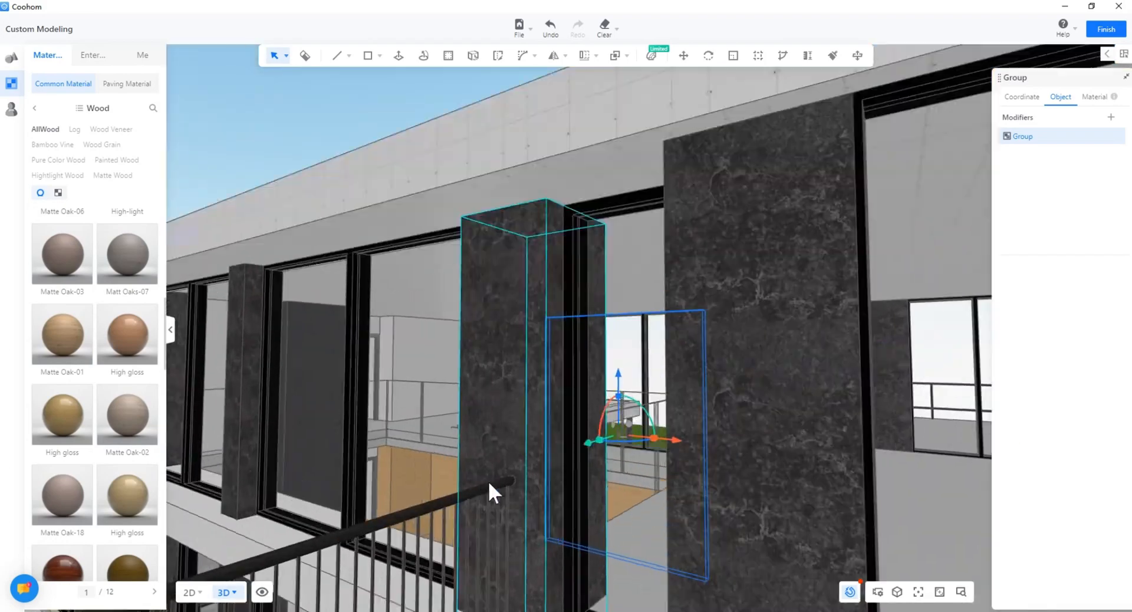
{"action": "scroll", "coordinate": [488, 479], "scroll_direction": "up", "scroll_amount": 5}
{"action": "right_click_drag", "start_coordinate": [536, 446], "coordinate": [364, 501]}
{"action": "scroll", "coordinate": [365, 501], "scroll_direction": "up", "scroll_amount": 2}
{"action": "middle_click_drag", "start_coordinate": [364, 501], "coordinate": [380, 368]}
{"action": "right_click_drag", "start_coordinate": [380, 369], "coordinate": [397, 348]}
Step: Browse the Stone materials, then search the library for concrete
{"action": "left_click", "coordinate": [35, 109]}
{"action": "left_click", "coordinate": [107, 177]}
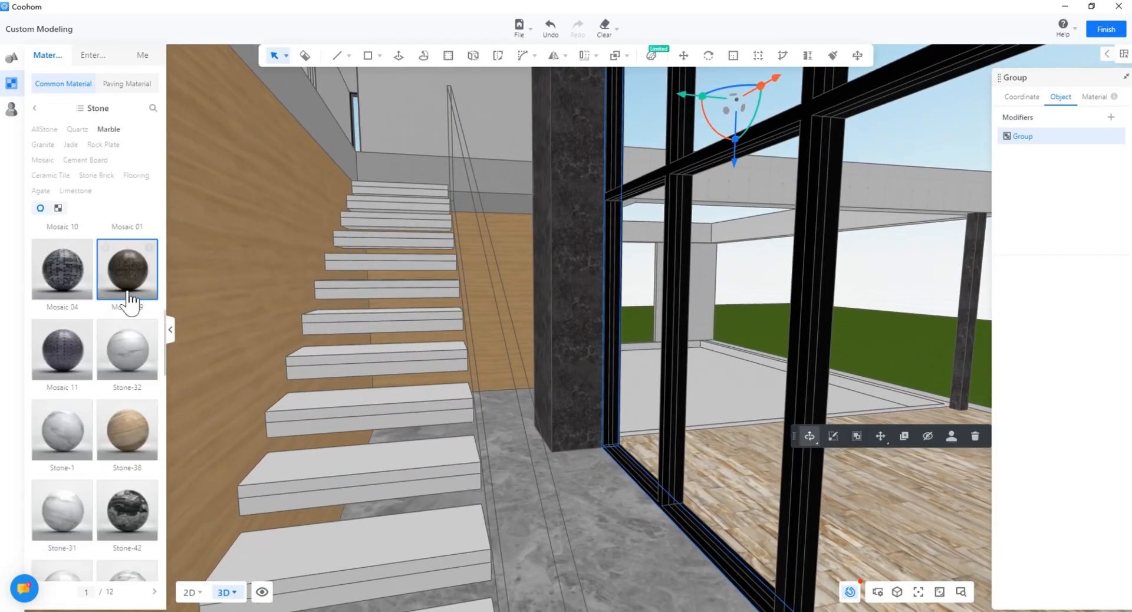
{"action": "scroll", "coordinate": [88, 307], "scroll_direction": "down", "scroll_amount": 1}
{"action": "left_click", "coordinate": [80, 109]}
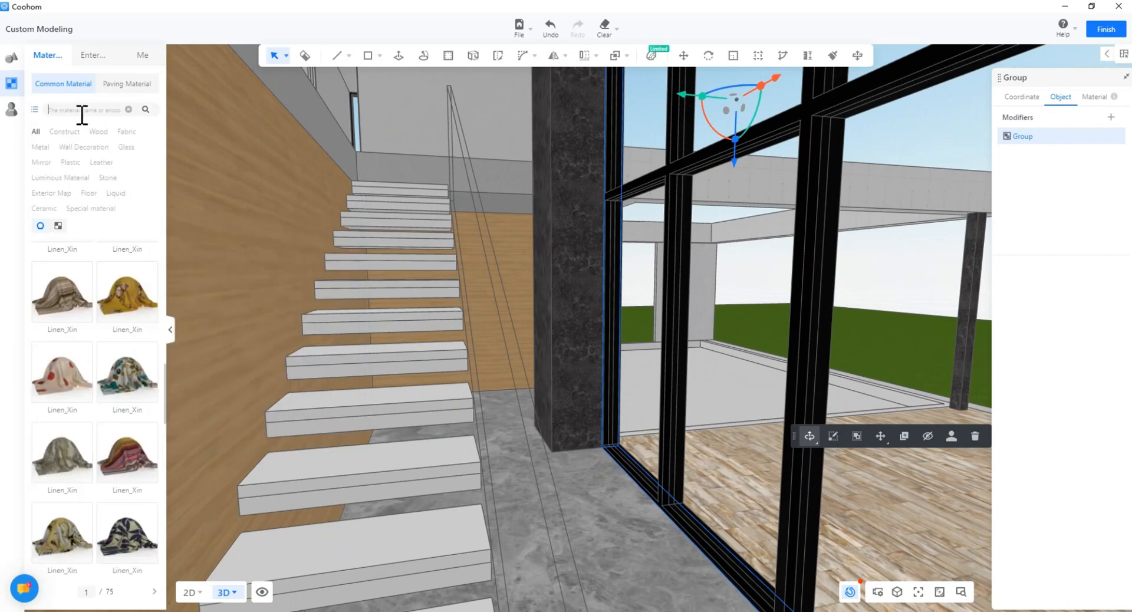
{"action": "type", "text": "concrete"}
{"action": "key", "text": "Return"}
Step: Apply the Concrete-19 material to the staircase treads
{"action": "left_click_drag", "start_coordinate": [127, 481], "coordinate": [406, 490]}
{"action": "left_click", "coordinate": [388, 533]}
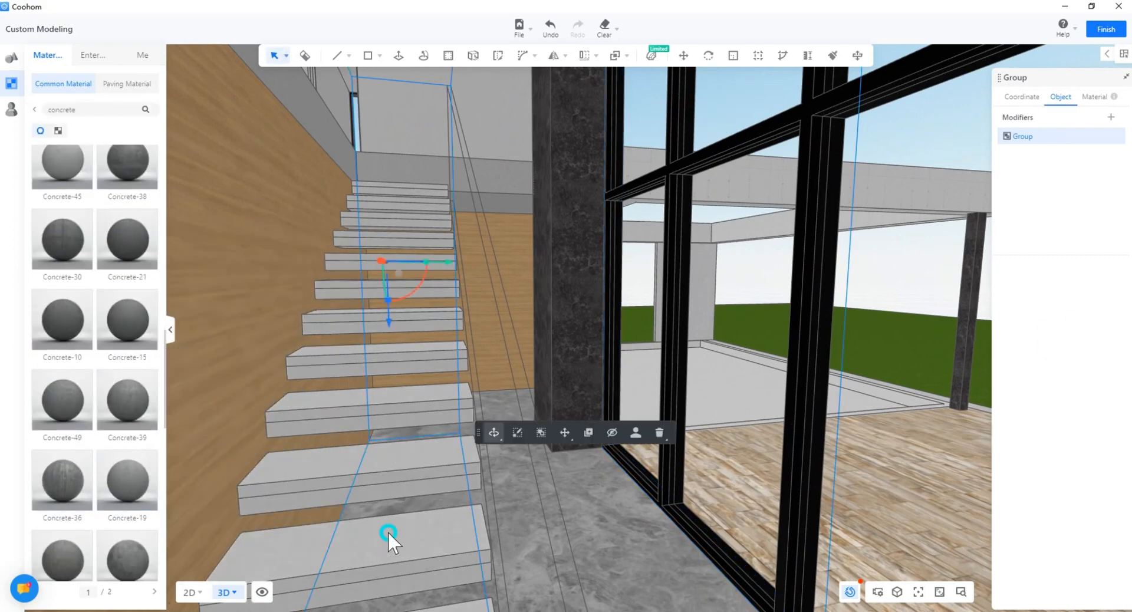
{"action": "scroll", "coordinate": [388, 533], "scroll_direction": "up", "scroll_amount": 3}
{"action": "scroll", "coordinate": [121, 494], "scroll_direction": "down", "scroll_amount": 11}
{"action": "scroll", "coordinate": [439, 473], "scroll_direction": "down", "scroll_amount": 3}
{"action": "scroll", "coordinate": [439, 474], "scroll_direction": "down", "scroll_amount": 2}
{"action": "right_click_drag", "start_coordinate": [440, 474], "coordinate": [462, 428]}
Step: Enter the stair railing group and select the railing inside it
{"action": "double_click", "coordinate": [462, 428]}
{"action": "double_click", "coordinate": [557, 443]}
{"action": "right_click_drag", "start_coordinate": [557, 443], "coordinate": [448, 472]}
{"action": "scroll", "coordinate": [448, 473], "scroll_direction": "down", "scroll_amount": 2}
{"action": "left_click_drag", "start_coordinate": [444, 188], "coordinate": [445, 190]}
{"action": "right_click_drag", "start_coordinate": [472, 538], "coordinate": [447, 344]}
Step: Move the railing in two small moves to line it up with the steps, then exit the group
{"action": "key", "text": "m"}
{"action": "left_click", "coordinate": [512, 493]}
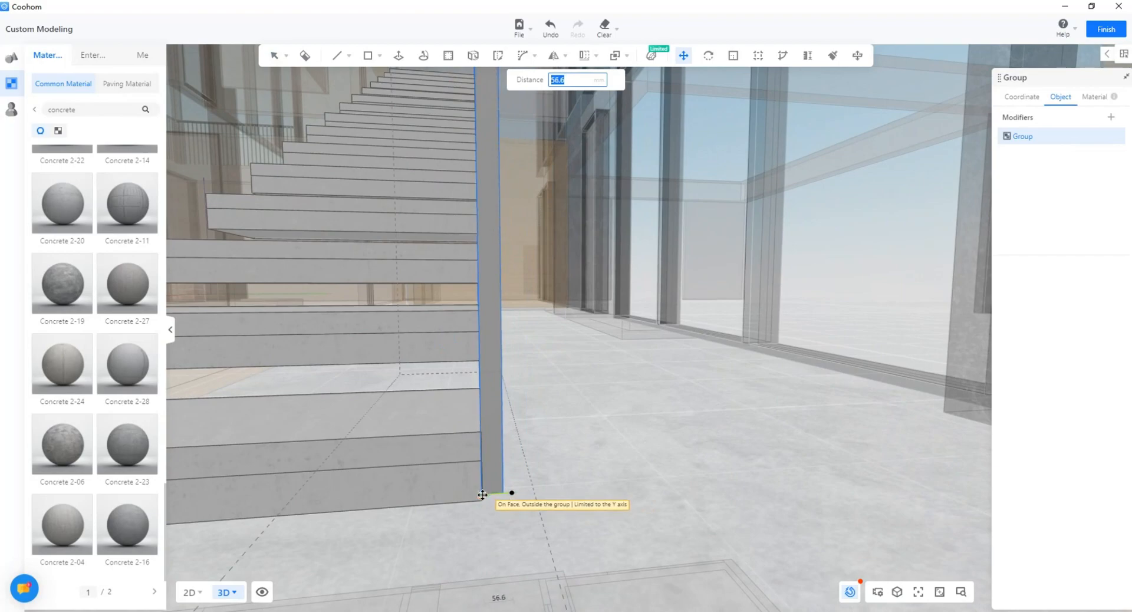
{"action": "left_click", "coordinate": [483, 497]}
{"action": "scroll", "coordinate": [487, 497], "scroll_direction": "up", "scroll_amount": 3}
{"action": "left_click", "coordinate": [477, 491]}
{"action": "left_click", "coordinate": [475, 490]}
{"action": "key", "text": "space"}
{"action": "scroll", "coordinate": [508, 527], "scroll_direction": "down", "scroll_amount": 2}
{"action": "left_click", "coordinate": [508, 526]}
Step: Orbit around and under the stairs to inspect the dark wall and terrace opening
{"action": "scroll", "coordinate": [508, 526], "scroll_direction": "down", "scroll_amount": 5}
{"action": "right_click_drag", "start_coordinate": [509, 526], "coordinate": [474, 507]}
{"action": "scroll", "coordinate": [503, 514], "scroll_direction": "down", "scroll_amount": 4}
{"action": "scroll", "coordinate": [476, 509], "scroll_direction": "down", "scroll_amount": 4}
{"action": "middle_click_drag", "start_coordinate": [463, 471], "coordinate": [460, 458]}
{"action": "right_click_drag", "start_coordinate": [461, 457], "coordinate": [412, 479]}
{"action": "scroll", "coordinate": [377, 512], "scroll_direction": "down", "scroll_amount": 4}
{"action": "right_click_drag", "start_coordinate": [370, 517], "coordinate": [505, 483]}
{"action": "scroll", "coordinate": [529, 454], "scroll_direction": "down", "scroll_amount": 5}
{"action": "scroll", "coordinate": [504, 483], "scroll_direction": "up", "scroll_amount": 5}
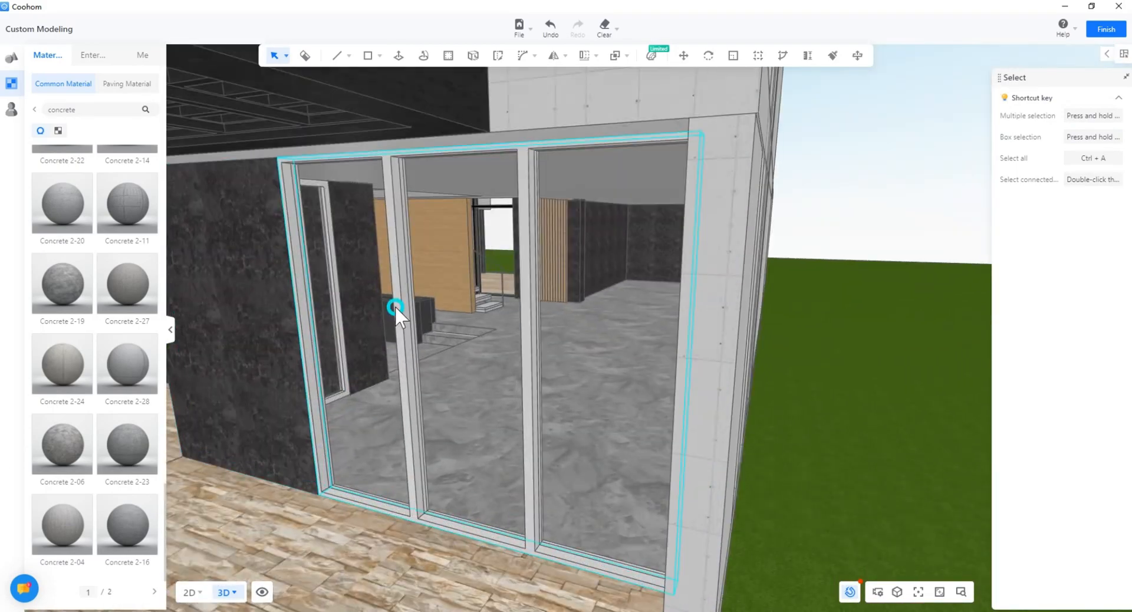
{"action": "left_click", "coordinate": [832, 56]}
{"action": "right_click_drag", "start_coordinate": [415, 482], "coordinate": [776, 71]}
Step: Copy the black frame material onto the white terrace window frame, then zoom out
{"action": "left_click", "coordinate": [225, 536]}
{"action": "left_click", "coordinate": [453, 505]}
{"action": "key", "text": "Escape"}
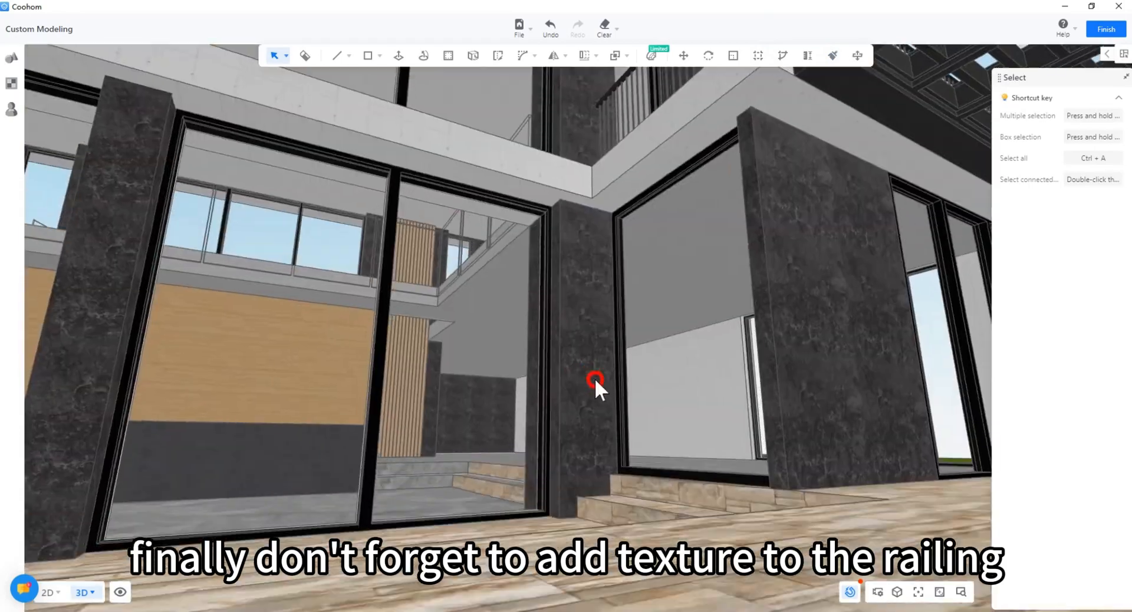
{"action": "scroll", "coordinate": [571, 395], "scroll_direction": "down", "scroll_amount": 8}
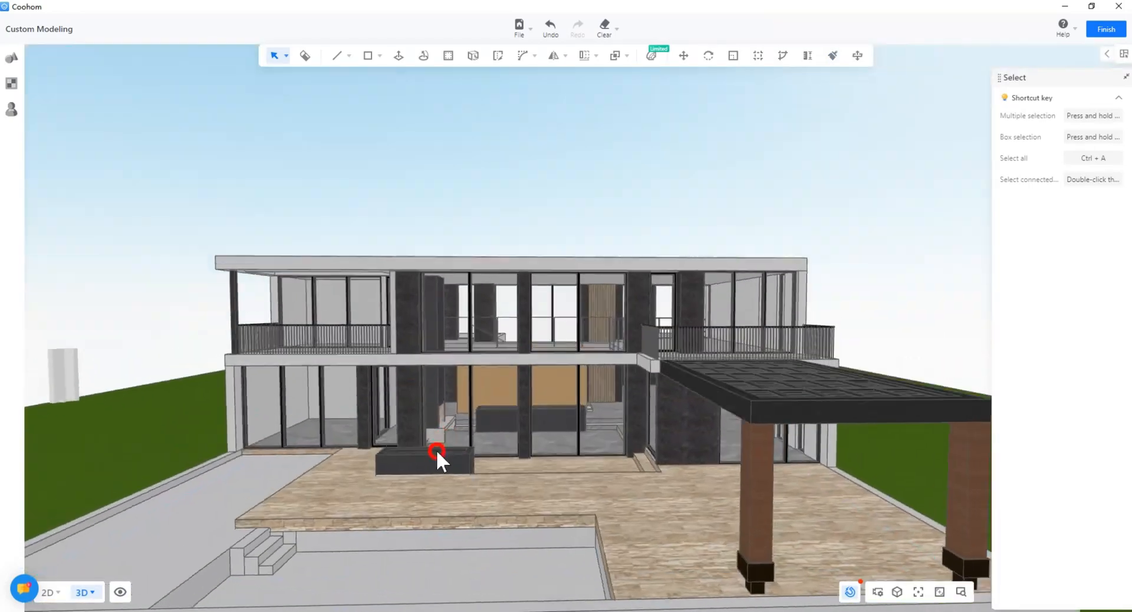